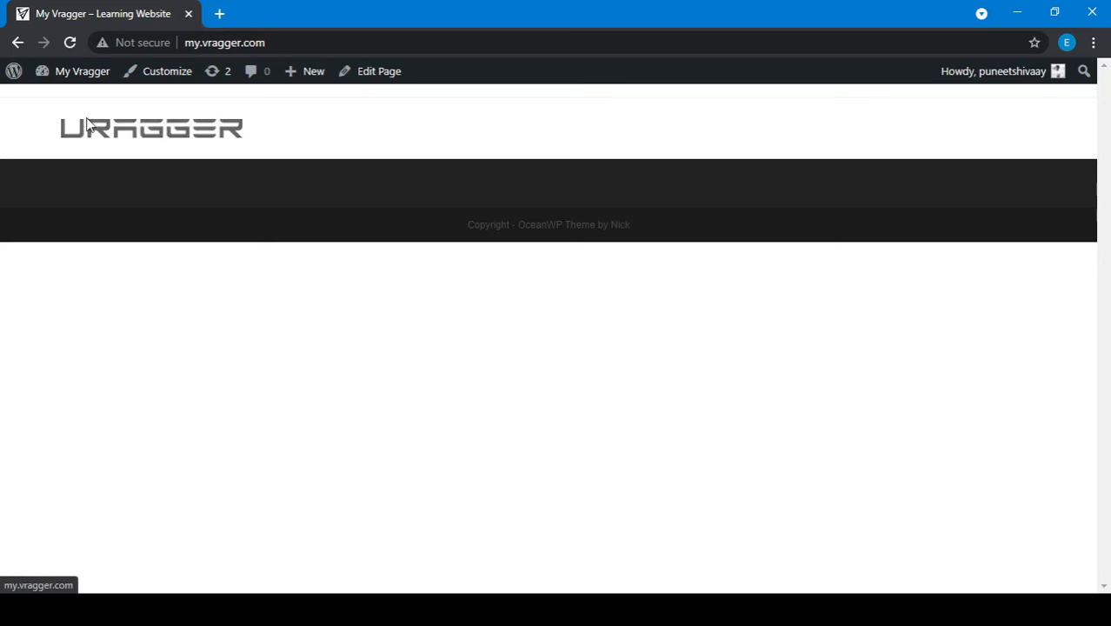
# - Go to the My Vragger site's admin dashboard and open the list of all pages
pyautogui.moveTo(86, 80)
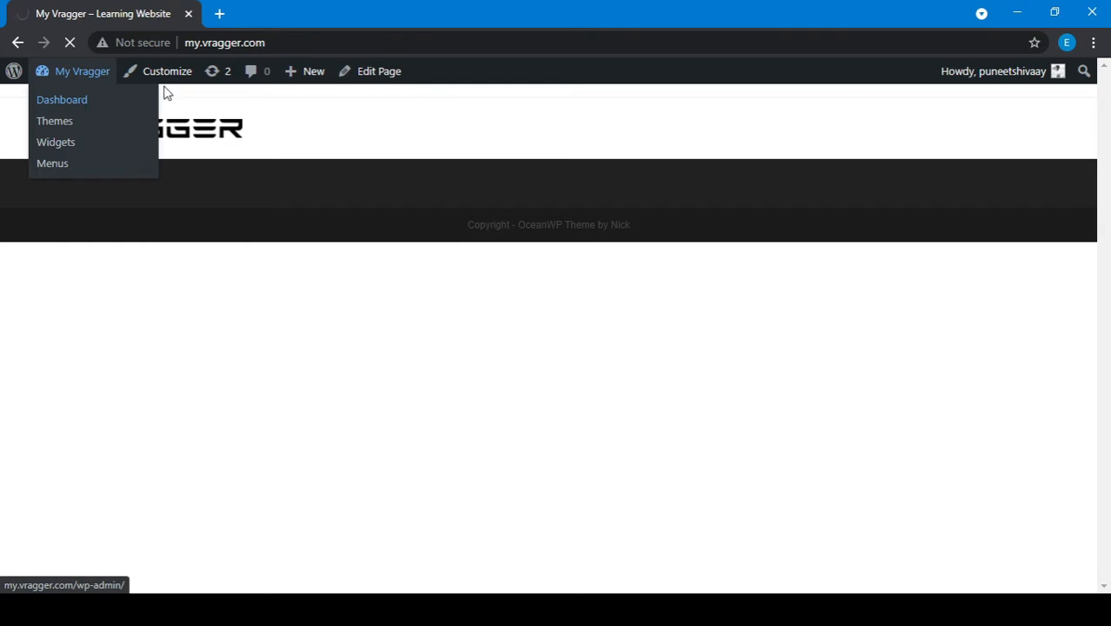
pyautogui.rightClick(373, 85)
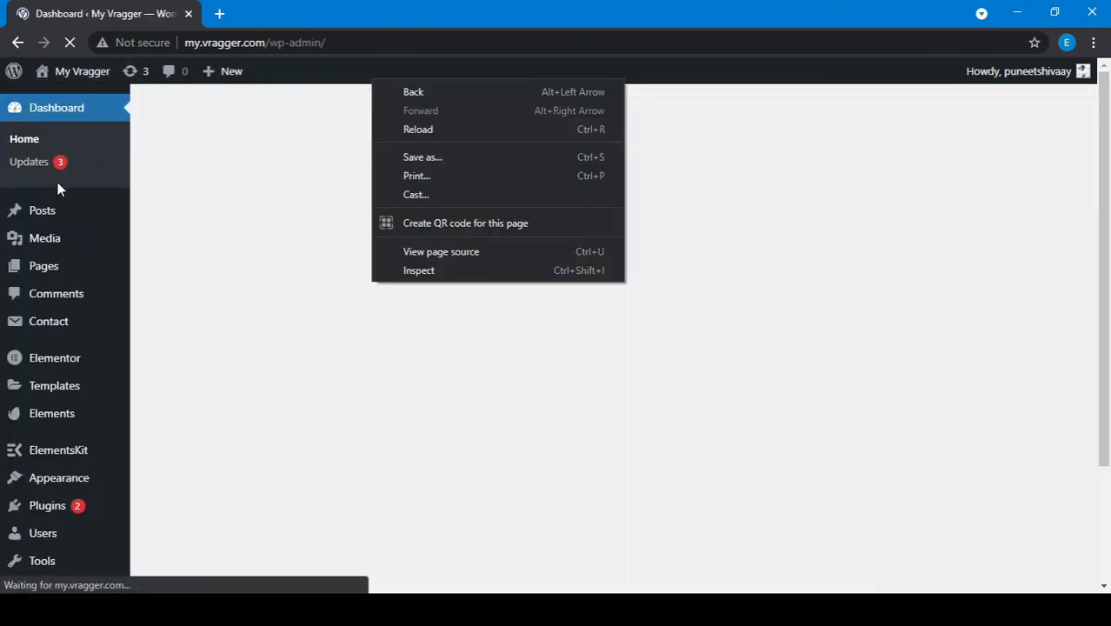
pyautogui.scroll(-2, 42, 317)
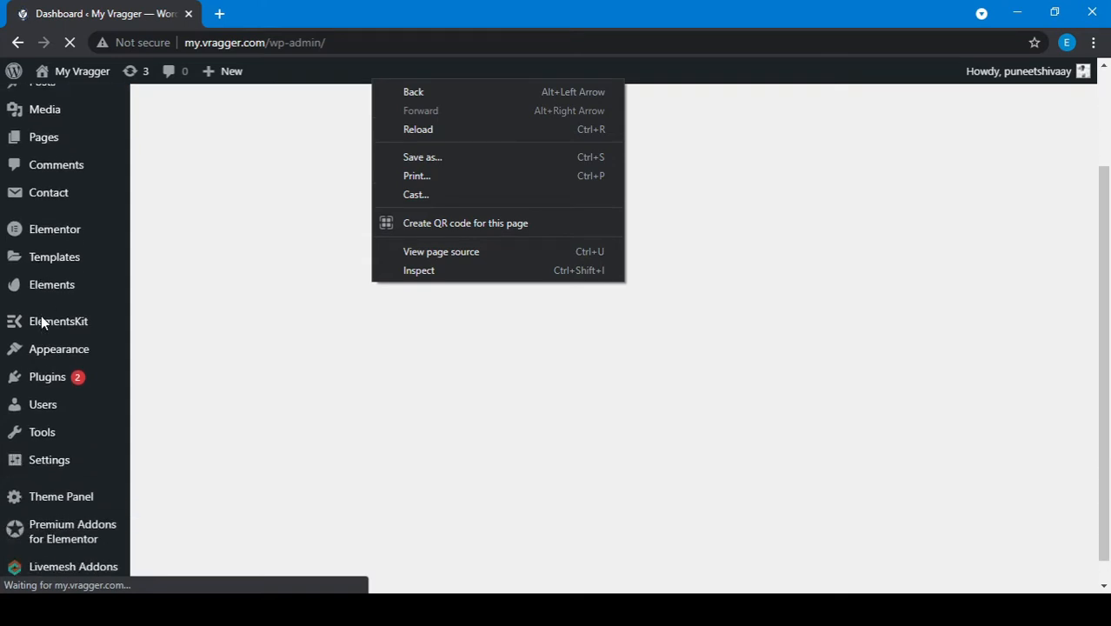
pyautogui.scroll(2, 42, 316)
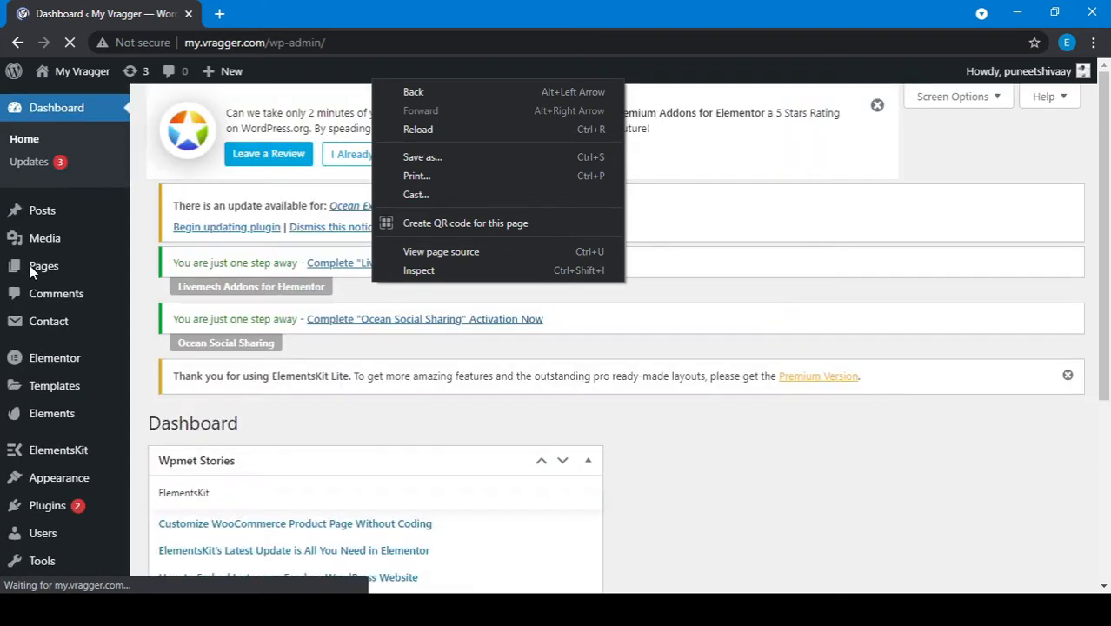
pyautogui.click(43, 266)
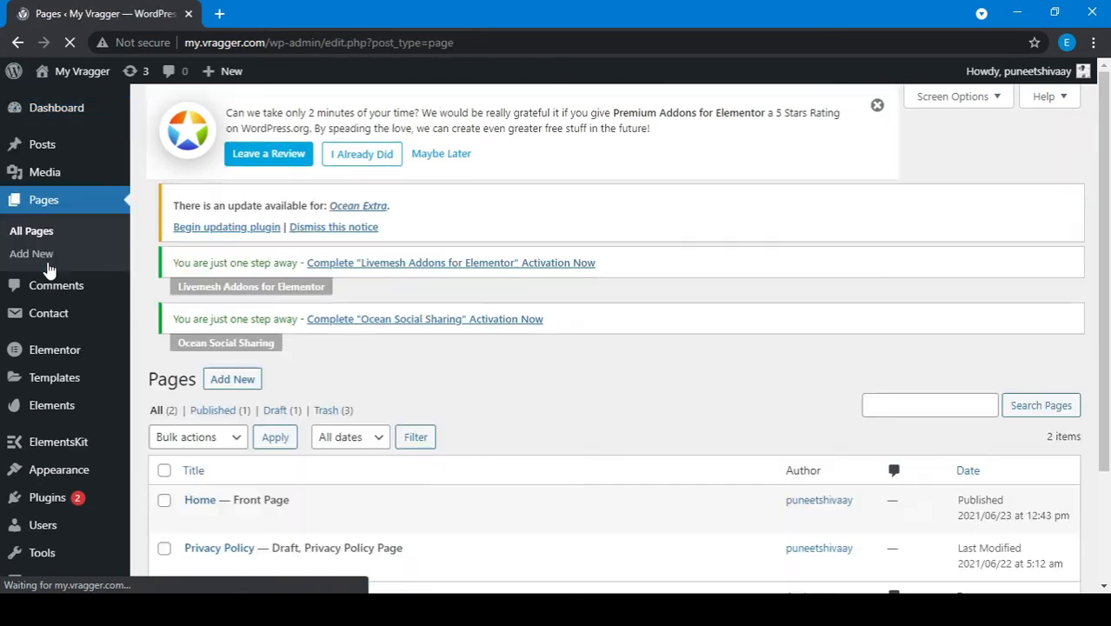
# - Open the Home front page for editing and launch it in the Elementor editor
pyautogui.scroll(-2, 384, 431)
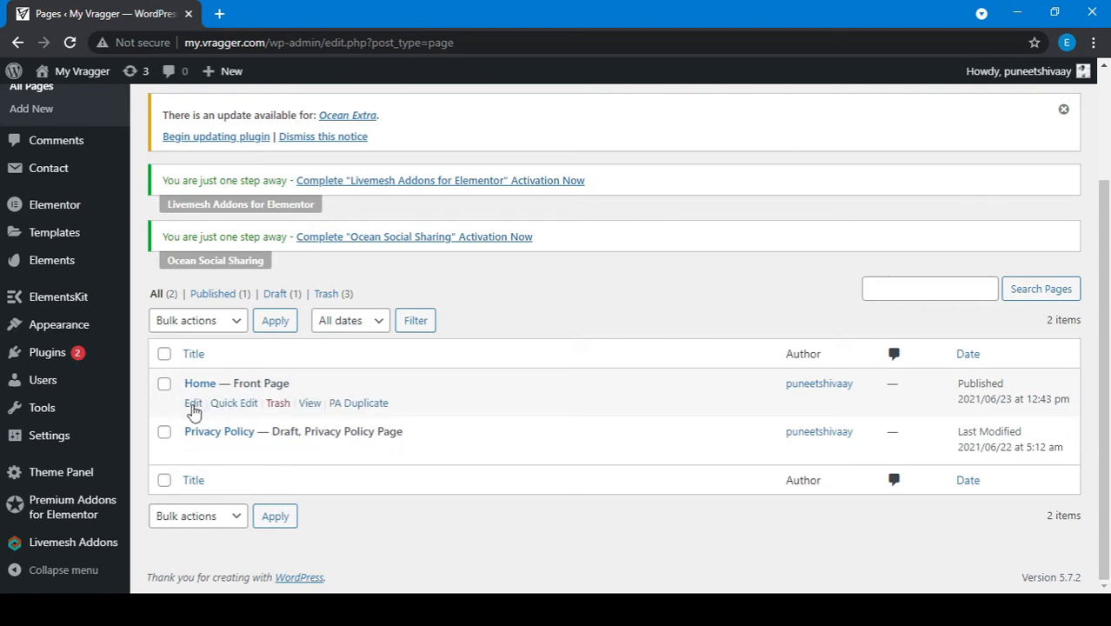
pyautogui.click(193, 405)
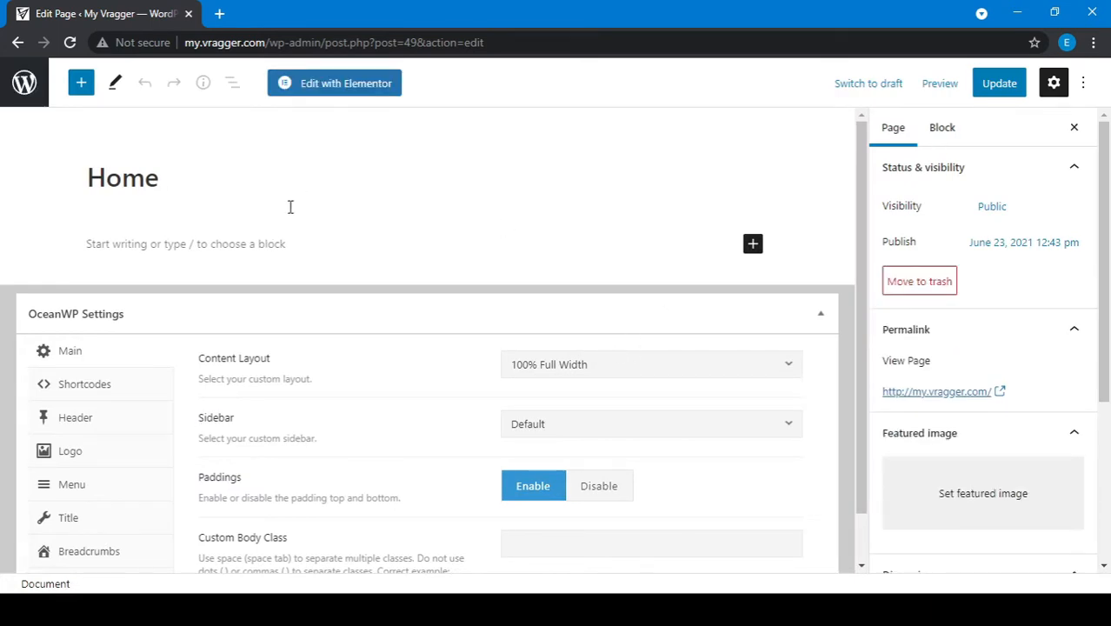
pyautogui.click(323, 87)
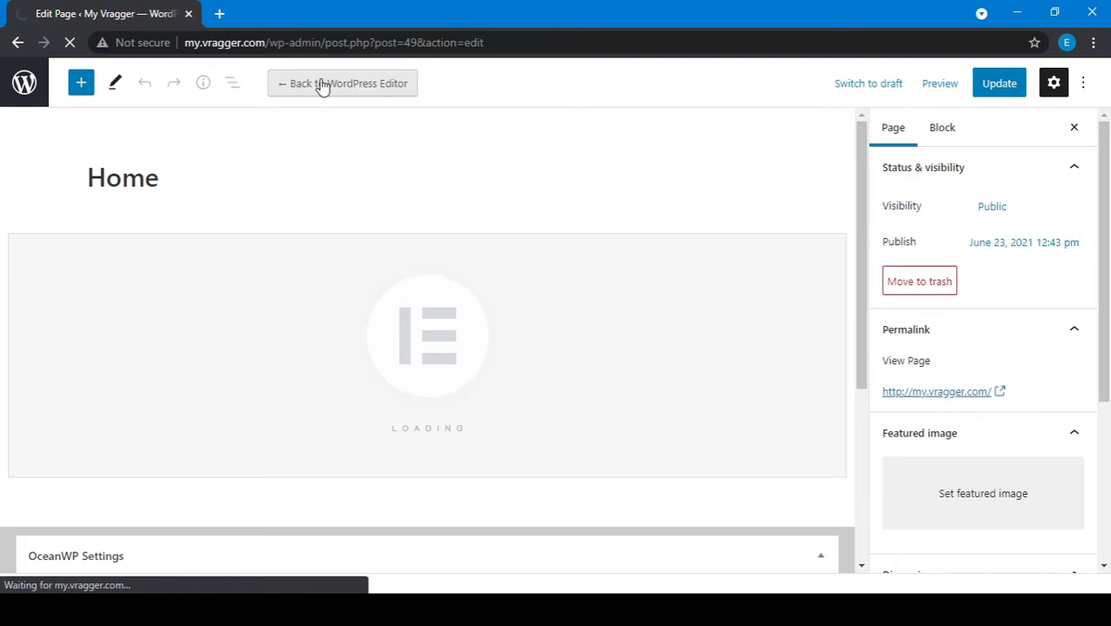
# - View the live my.vragger.com site in a new browser tab, then return to the Elementor editor
pyautogui.click(218, 14)
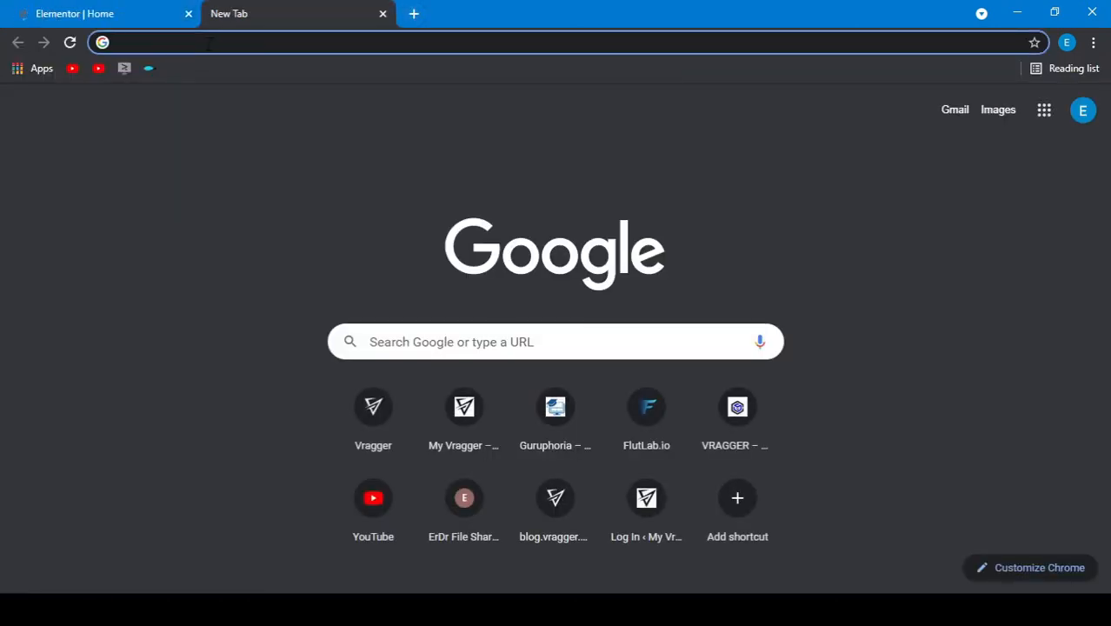
pyautogui.write('my')
pyautogui.press('Return')
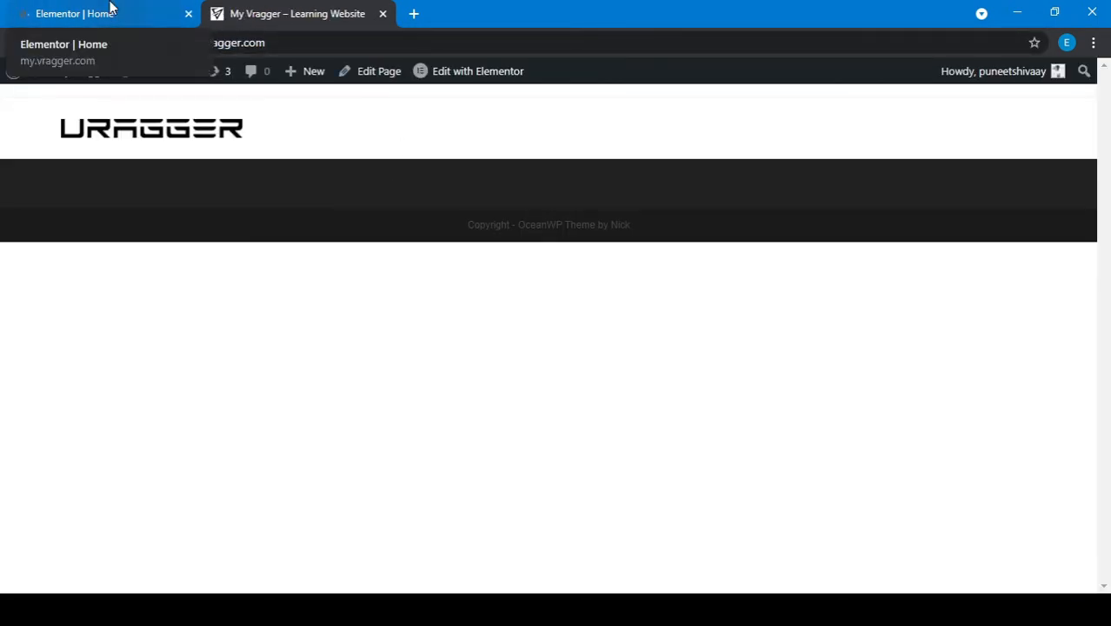
pyautogui.click(110, 11)
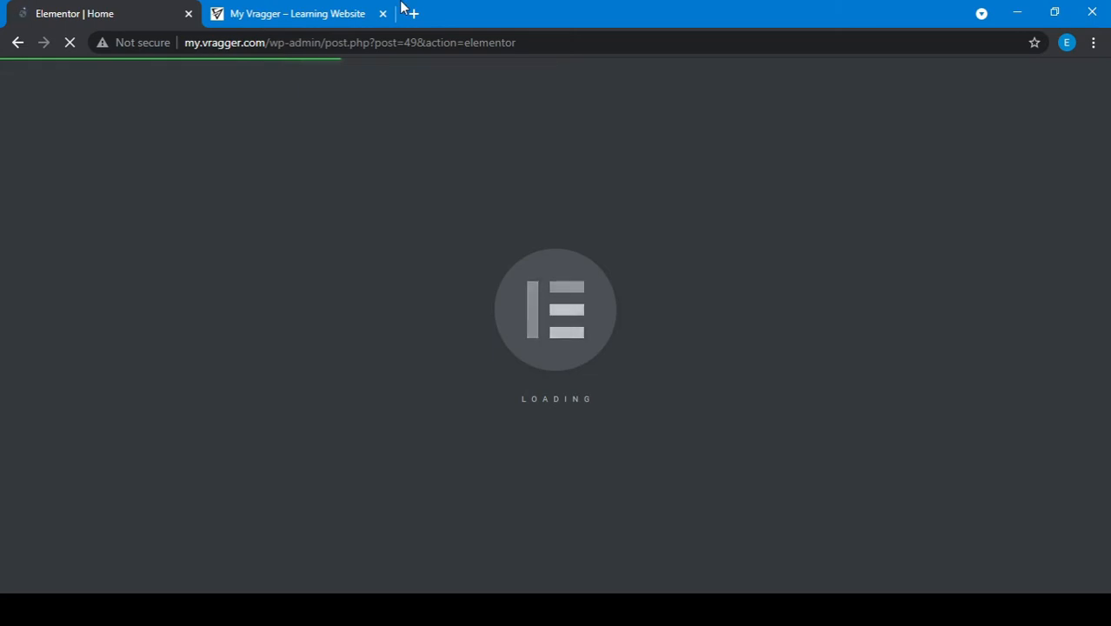
pyautogui.click(340, 8)
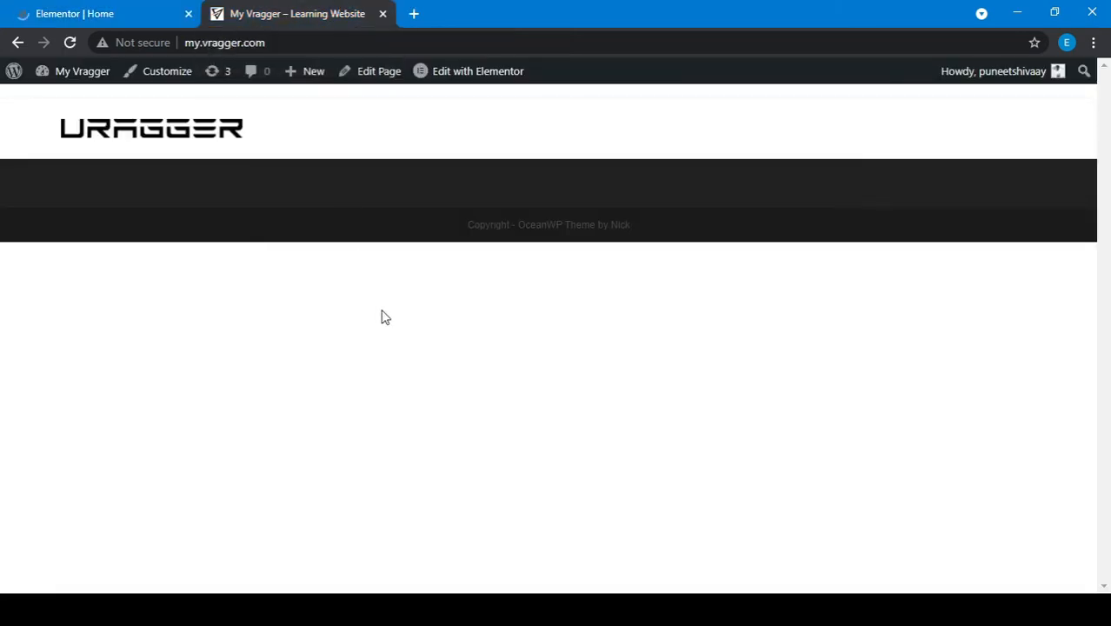
pyautogui.click(106, 9)
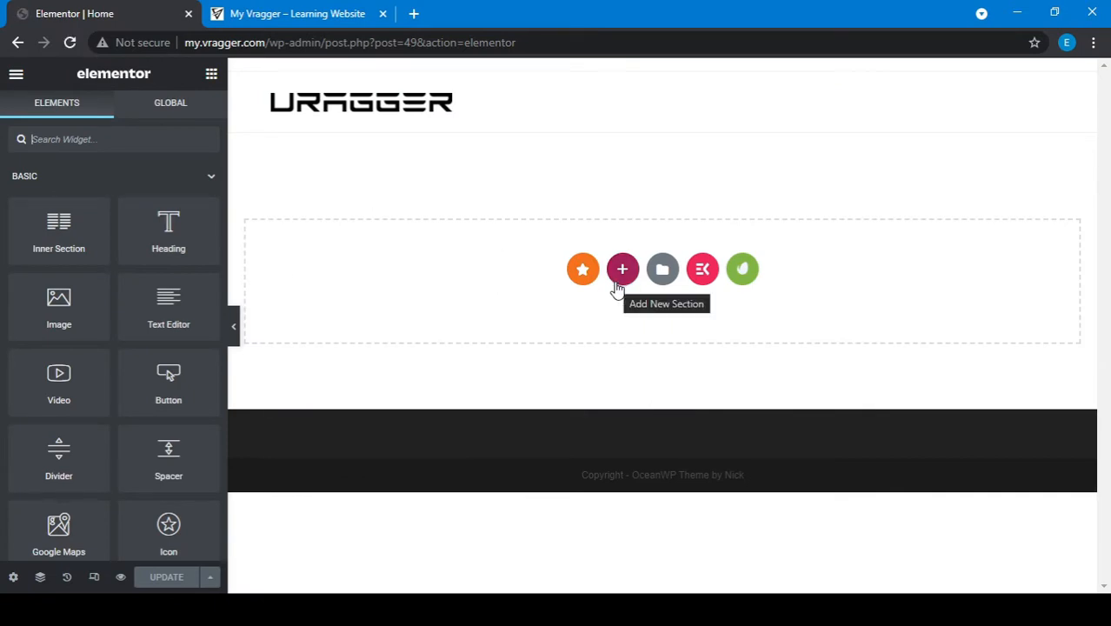
# - Add a new section with two equal columns and bring up the widgets for its first column
pyautogui.click(620, 274)
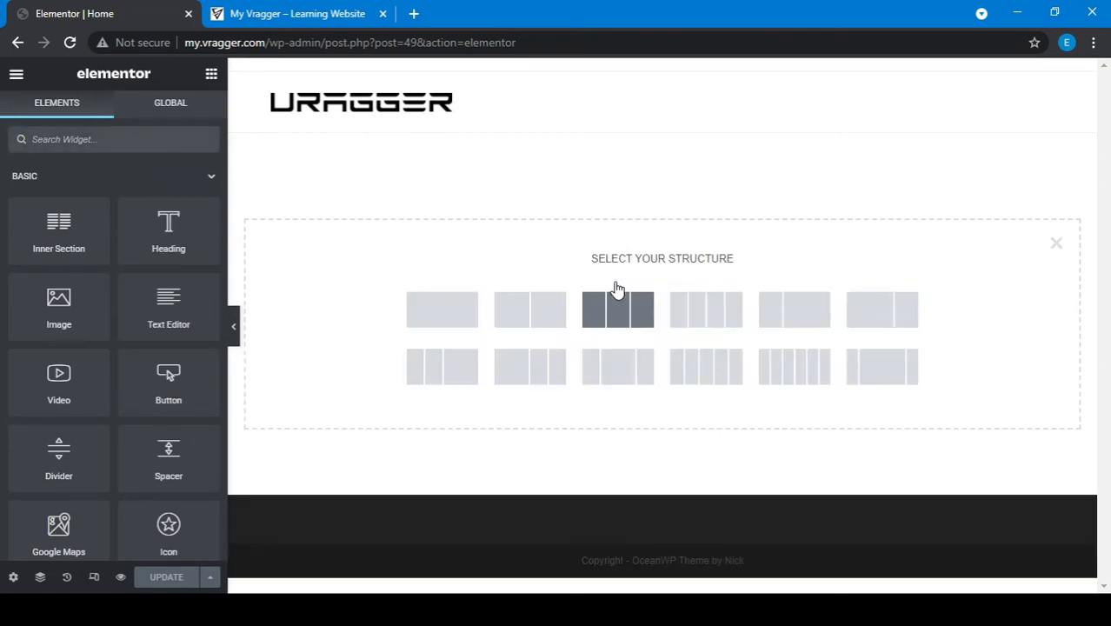
pyautogui.click(511, 303)
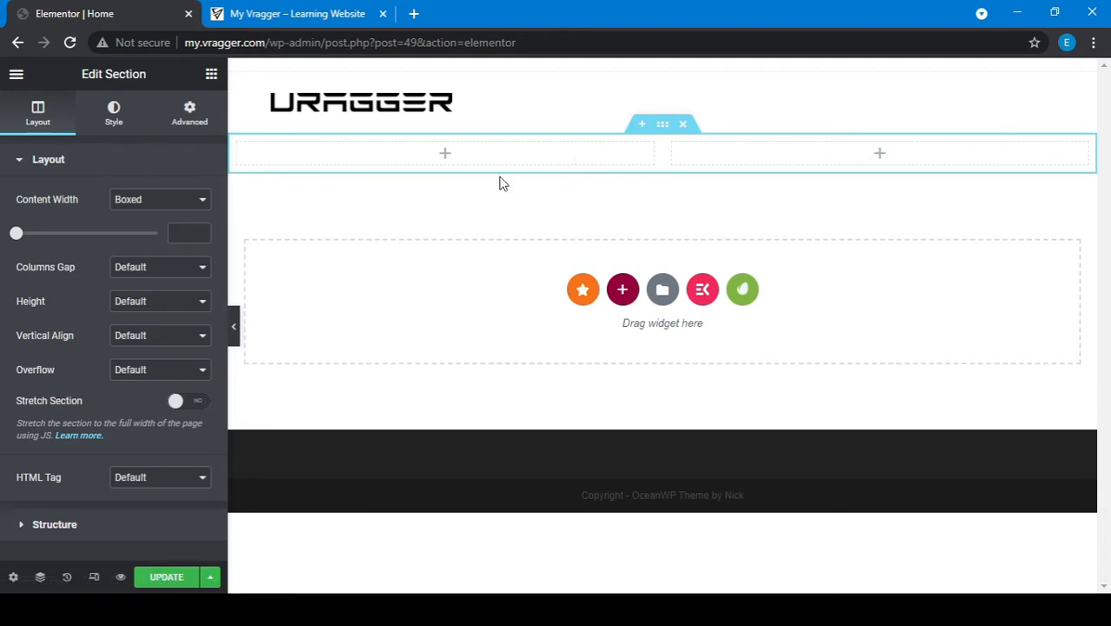
pyautogui.click(461, 151)
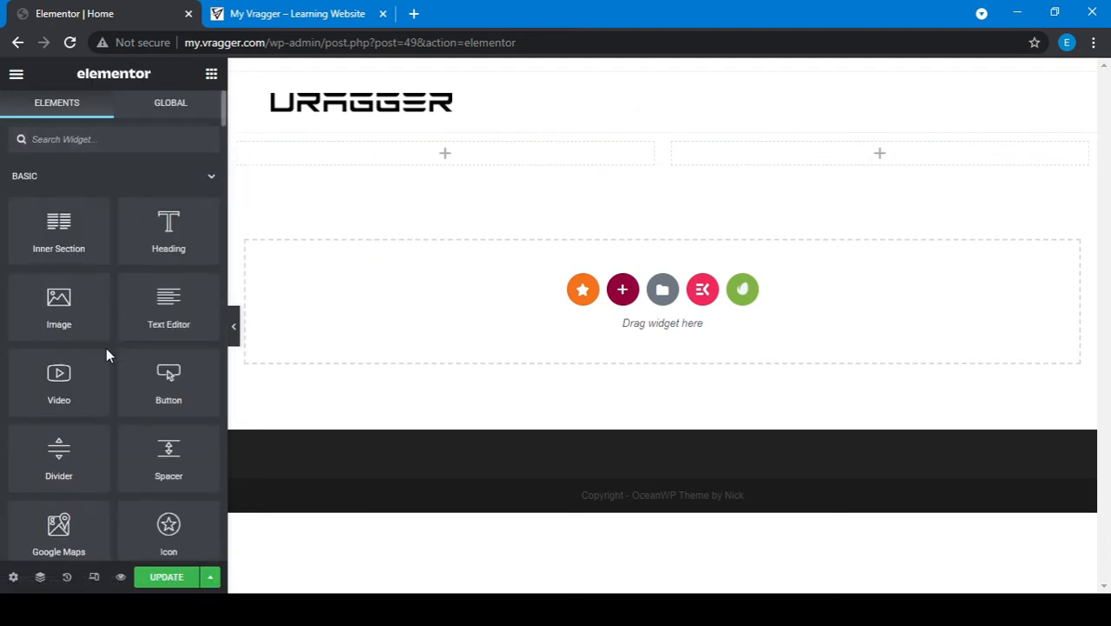
# - Look through the available Basic and Pro widgets
pyautogui.scroll(-1, 80, 252)
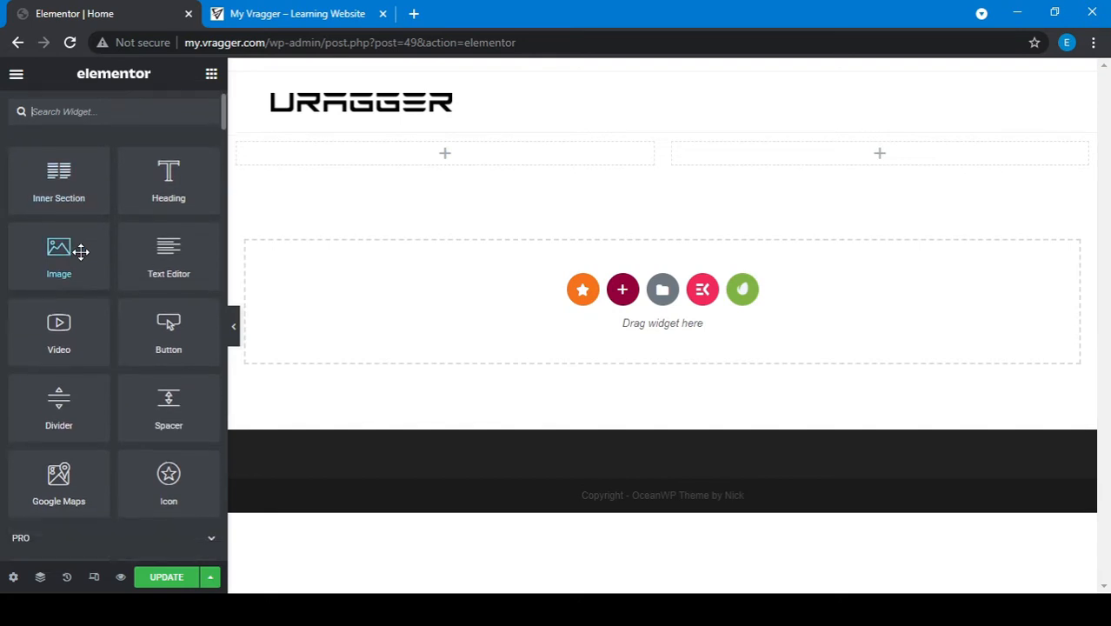
pyautogui.scroll(1, 80, 251)
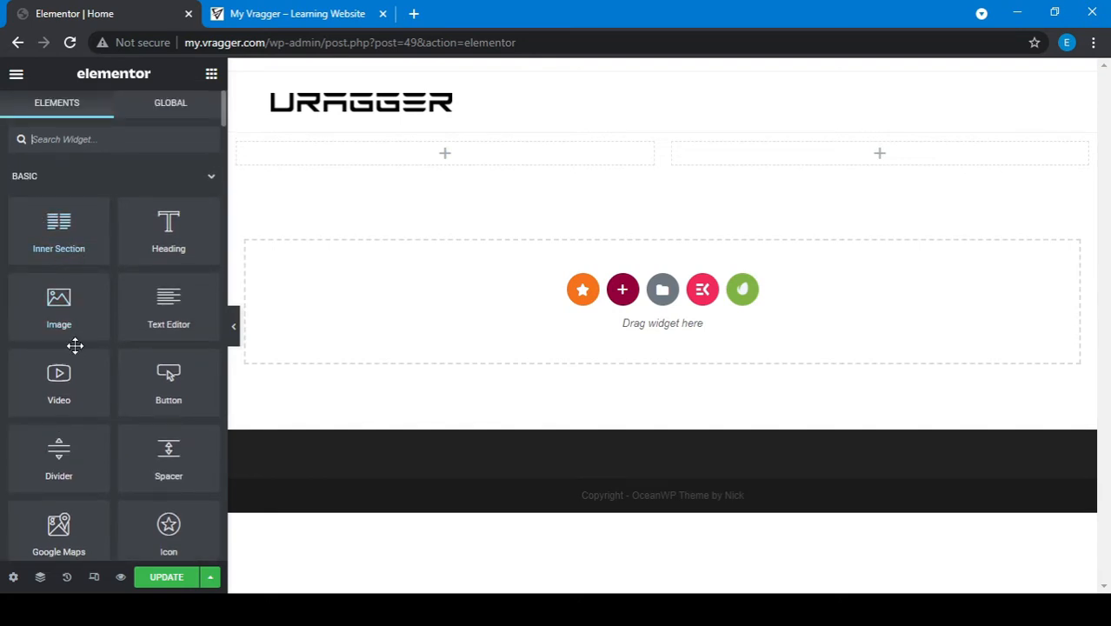
pyautogui.scroll(-5, 75, 345)
pyautogui.scroll(-2, 134, 380)
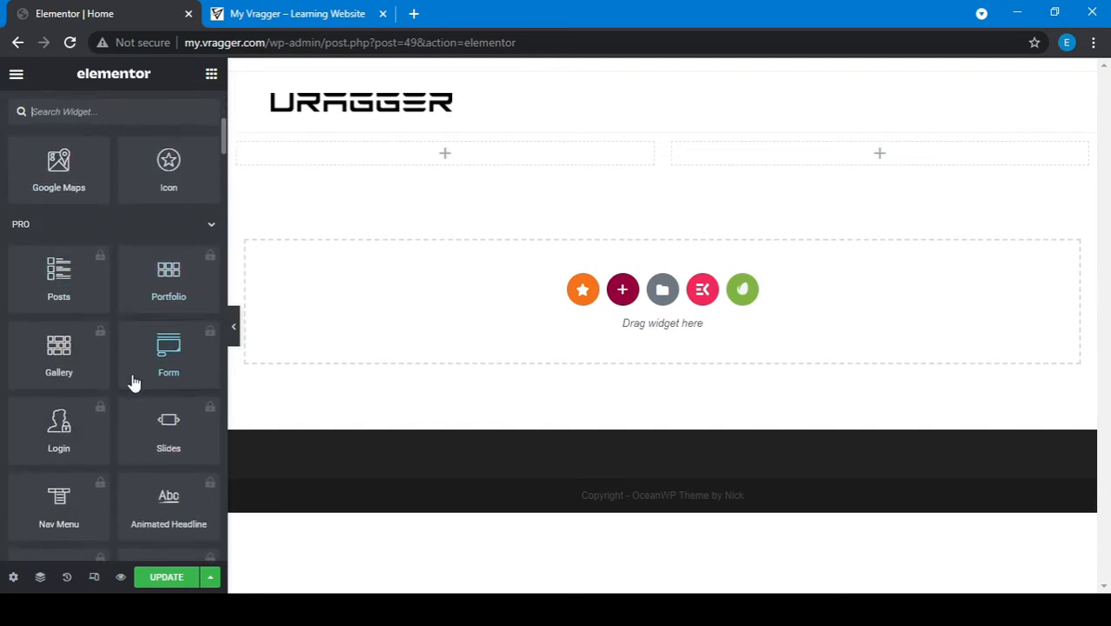
pyautogui.scroll(-15, 134, 380)
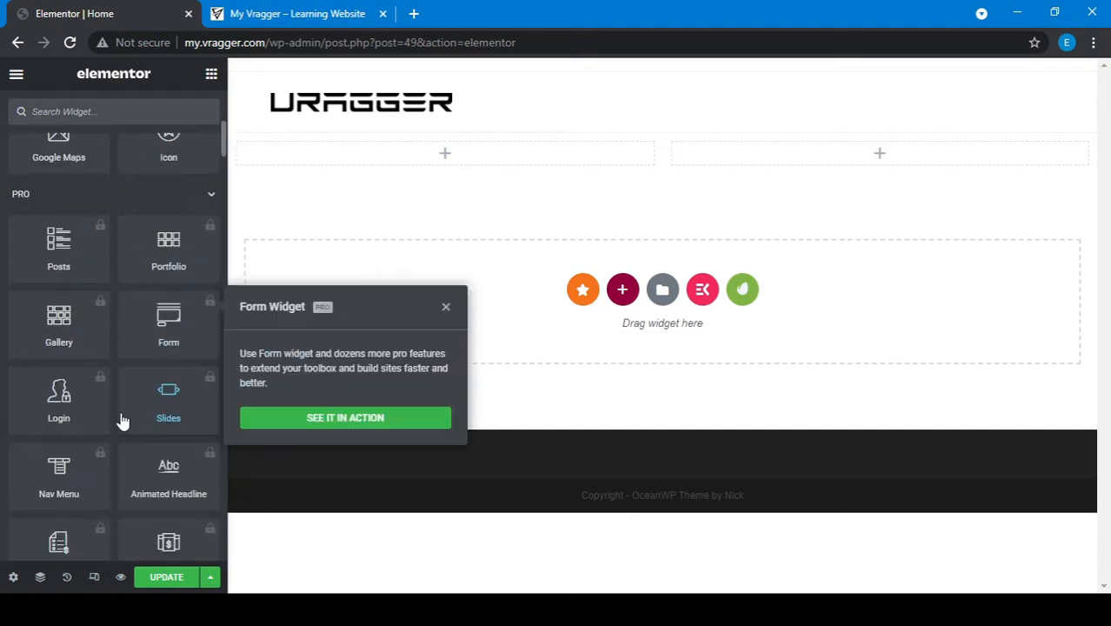
pyautogui.scroll(-2, 121, 417)
pyautogui.scroll(-6, 122, 417)
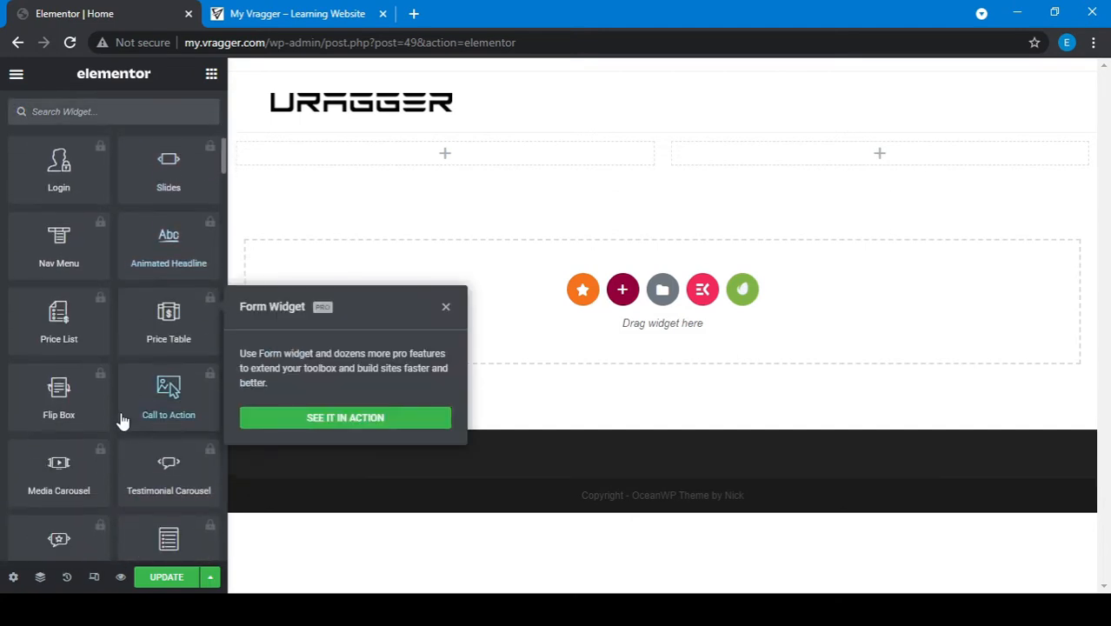
pyautogui.scroll(3, 121, 416)
pyautogui.scroll(5, 121, 421)
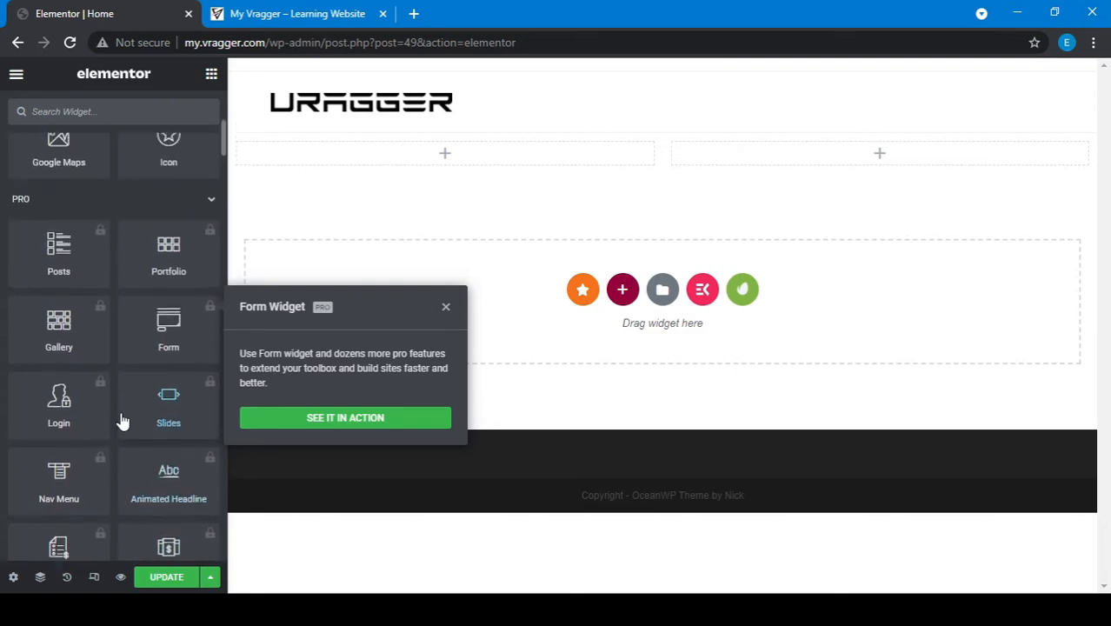
pyautogui.click(59, 317)
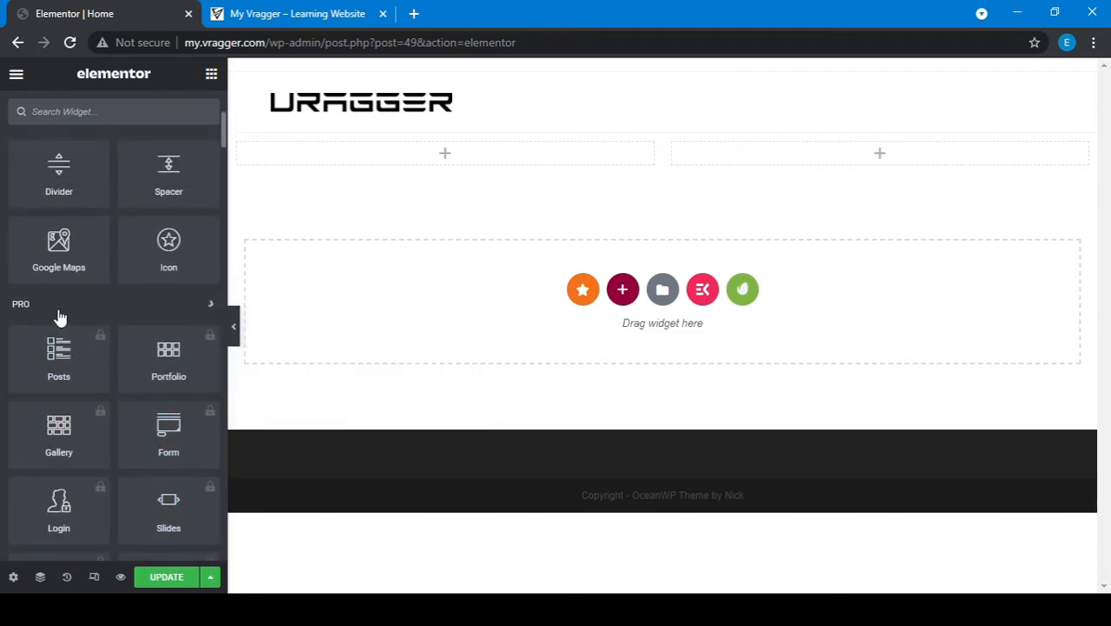
# - Examine the remaining widget groups, including the Premium Addons and ElementsKit widgets
pyautogui.scroll(-4, 111, 385)
pyautogui.scroll(-7, 109, 378)
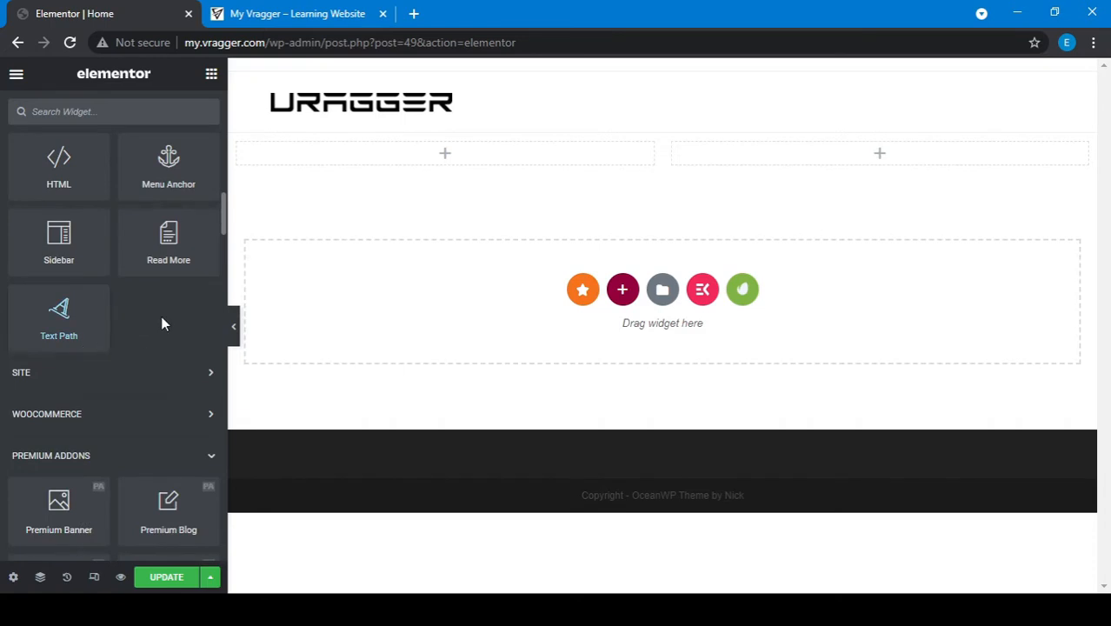
pyautogui.scroll(-1, 148, 302)
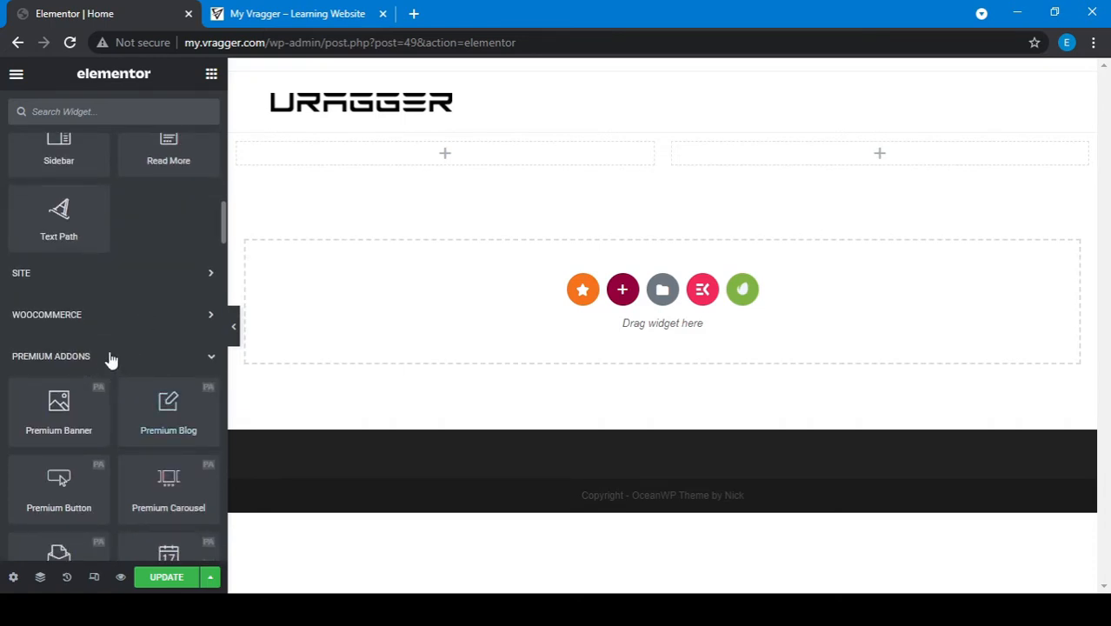
pyautogui.scroll(-1, 95, 352)
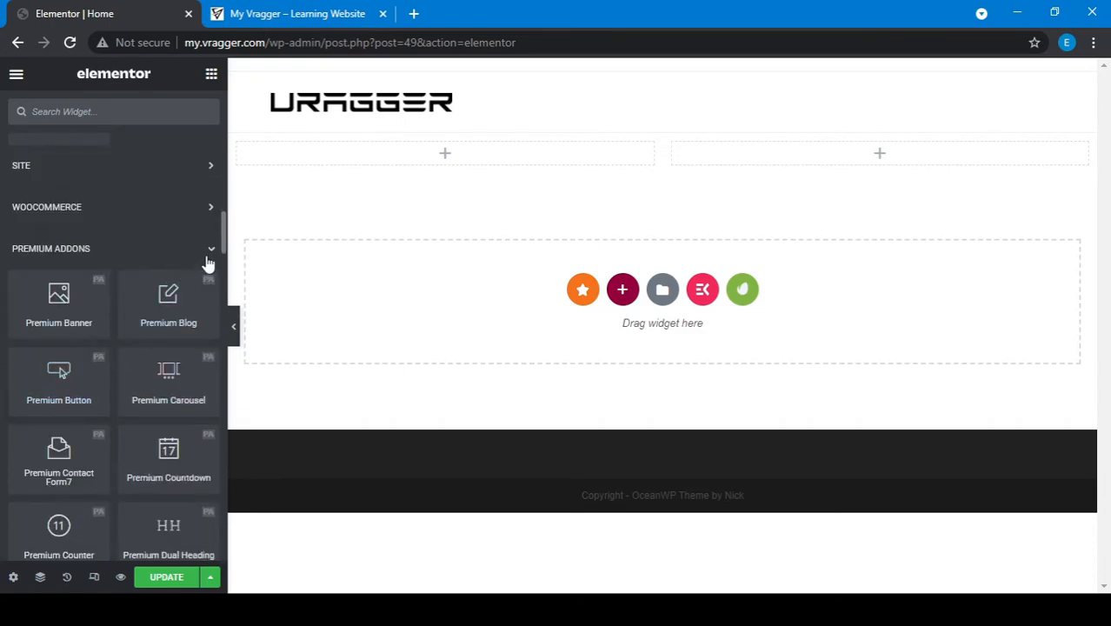
pyautogui.click(210, 252)
pyautogui.scroll(-1, 172, 282)
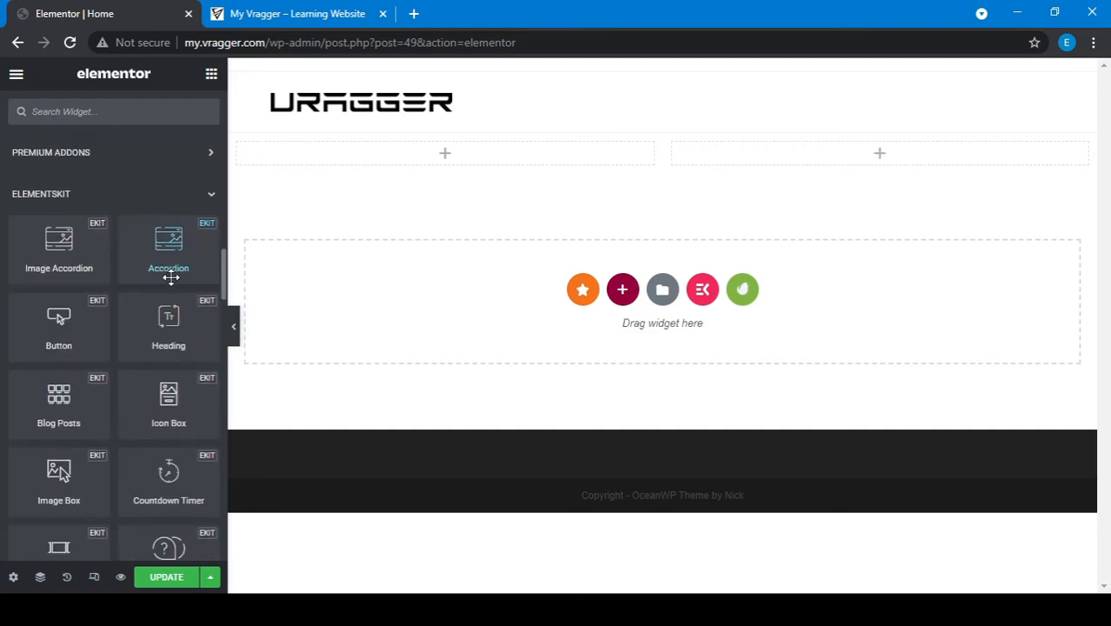
pyautogui.scroll(1, 174, 287)
pyautogui.click(209, 262)
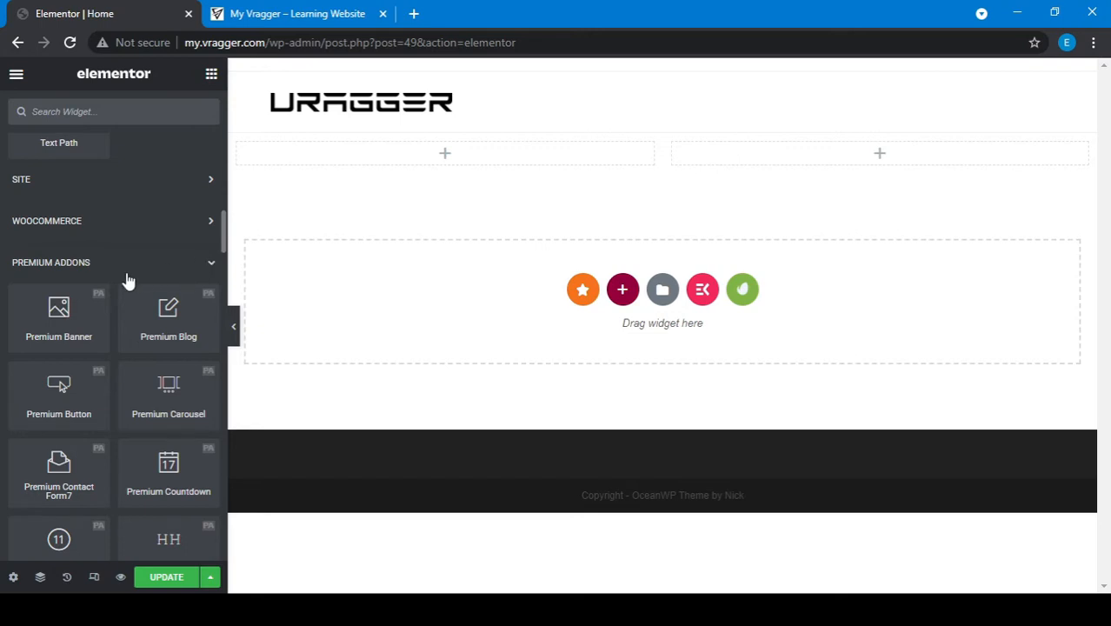
pyautogui.scroll(-2, 80, 344)
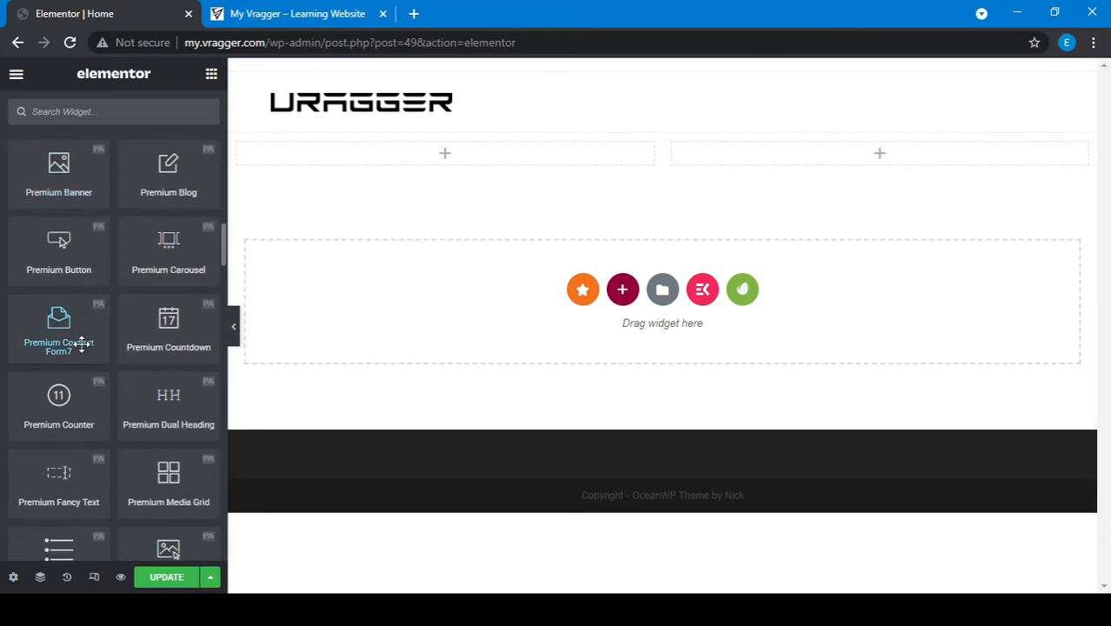
pyautogui.scroll(-10, 80, 344)
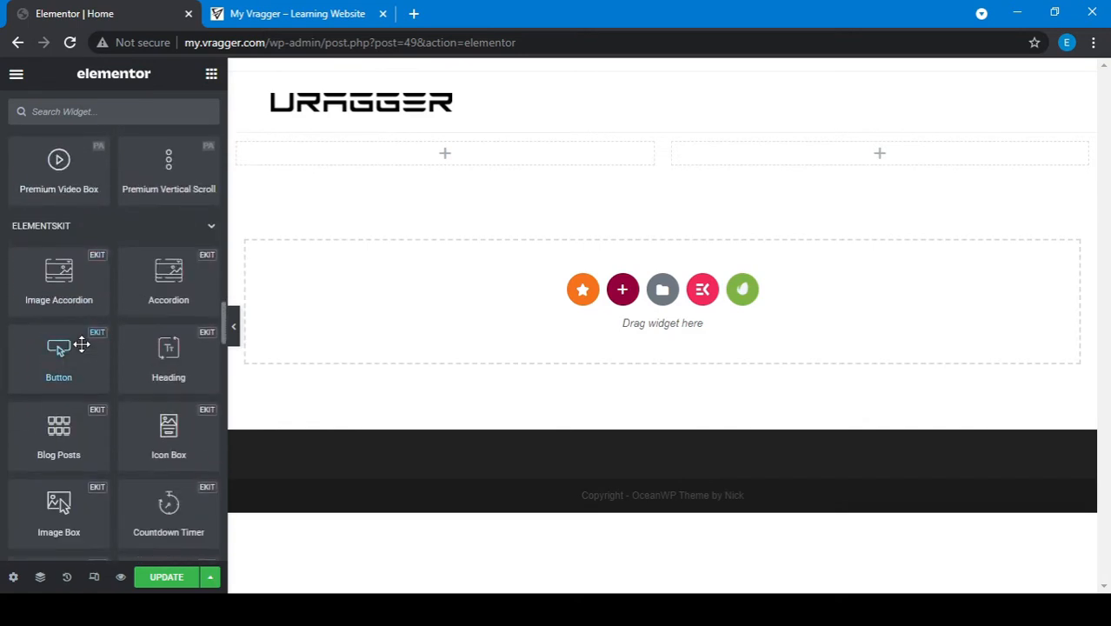
pyautogui.scroll(1, 80, 344)
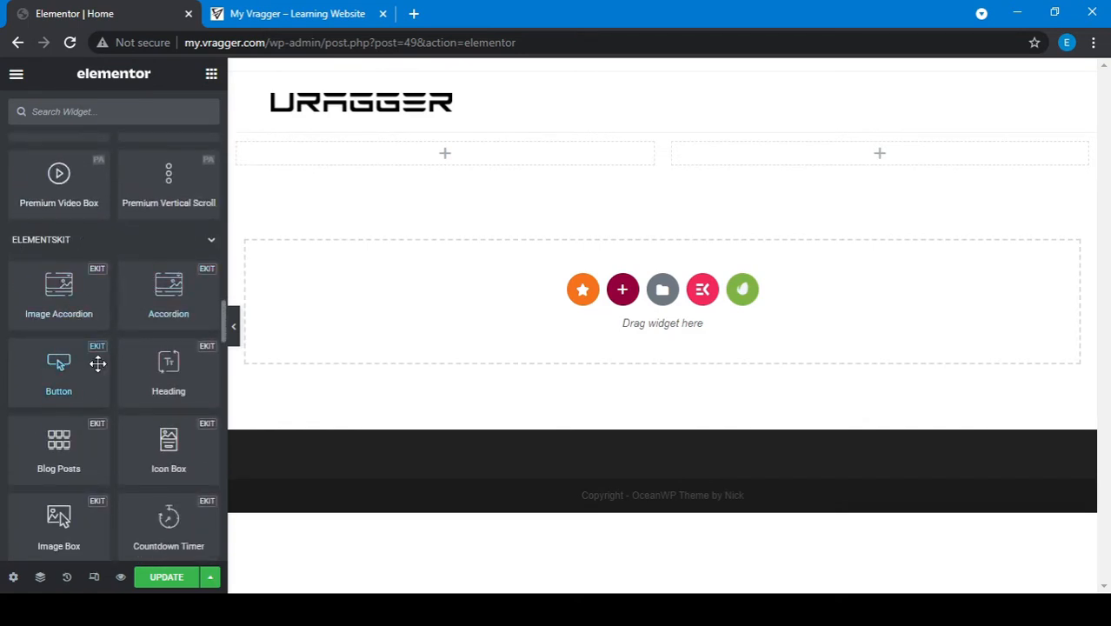
pyautogui.scroll(15, 97, 364)
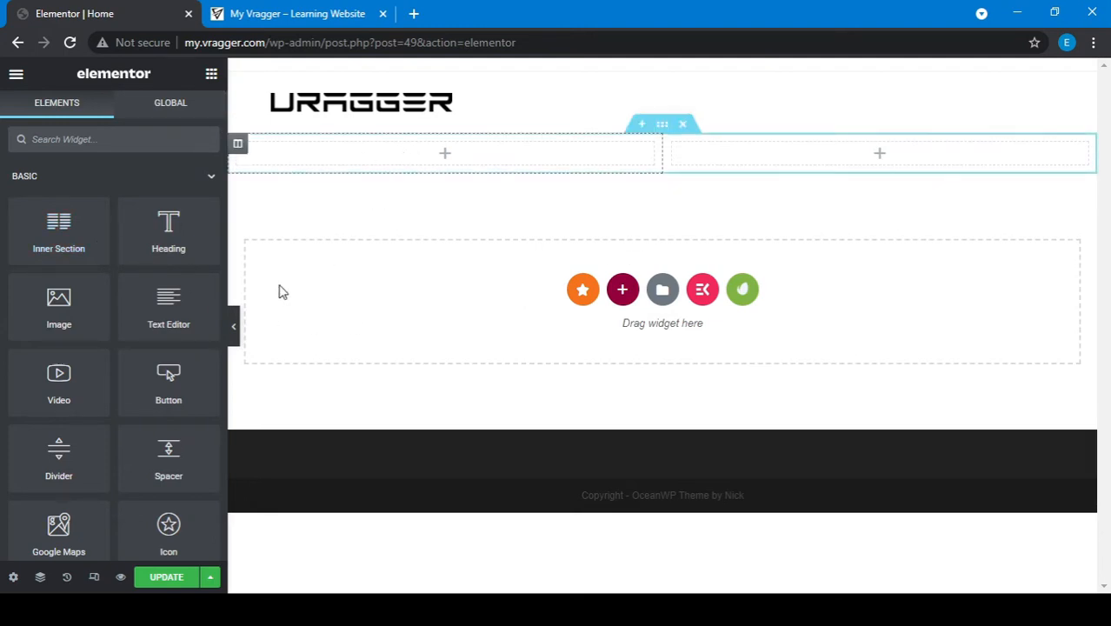
pyautogui.scroll(-2, 61, 483)
pyautogui.scroll(2, 61, 487)
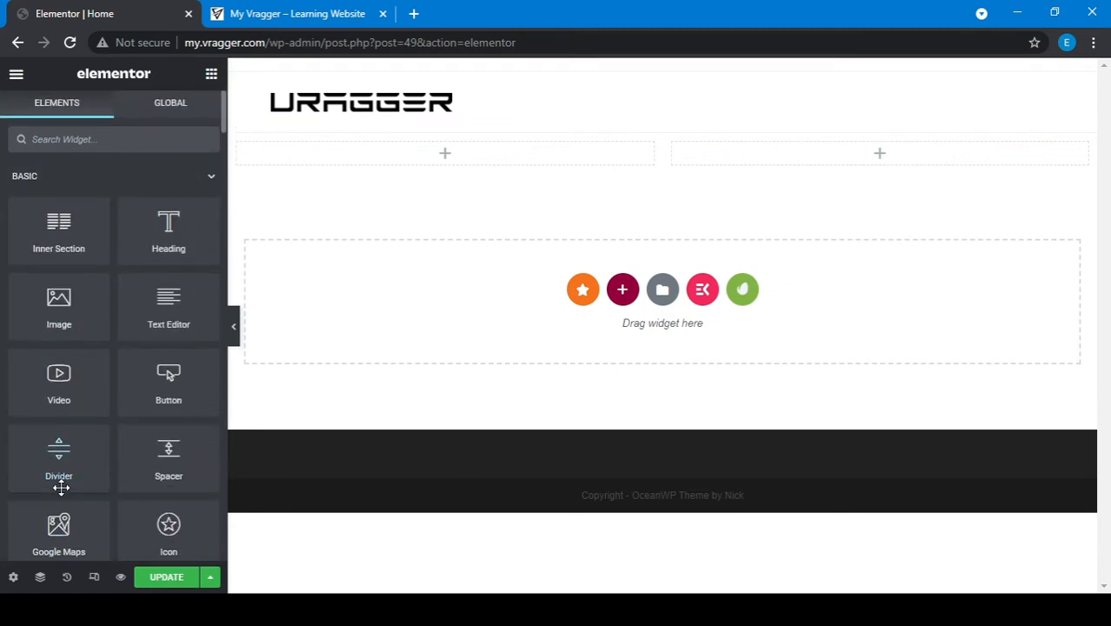
# - Search the widgets for "butt" and place the ElementsKit Button in the section's first column
pyautogui.click(94, 145)
pyautogui.write('butt')
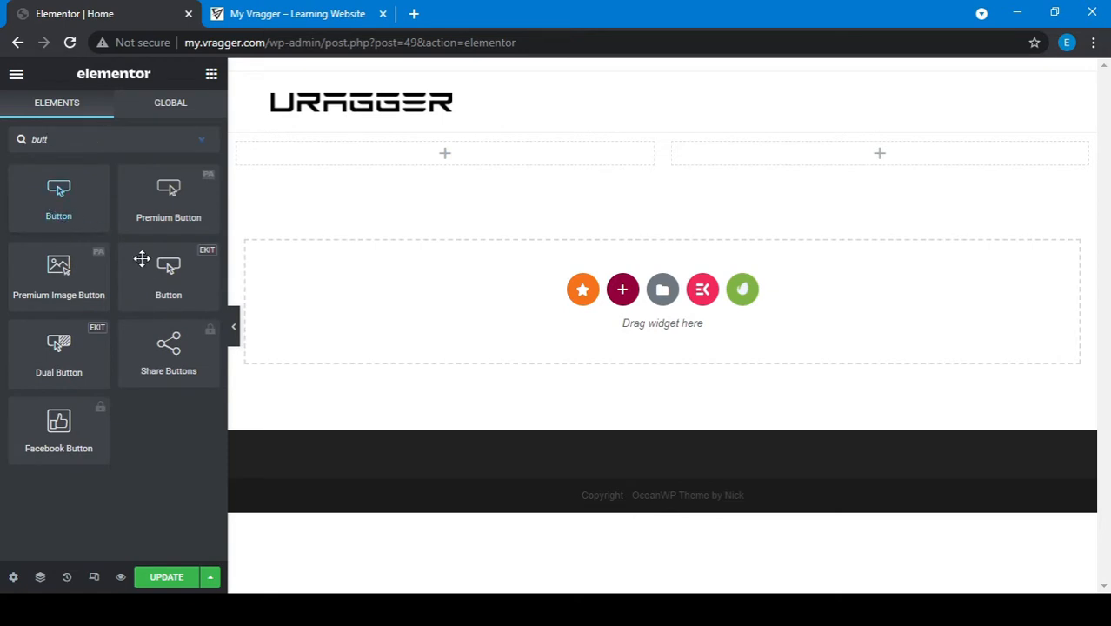
pyautogui.moveTo(165, 274); pyautogui.dragTo(454, 167)
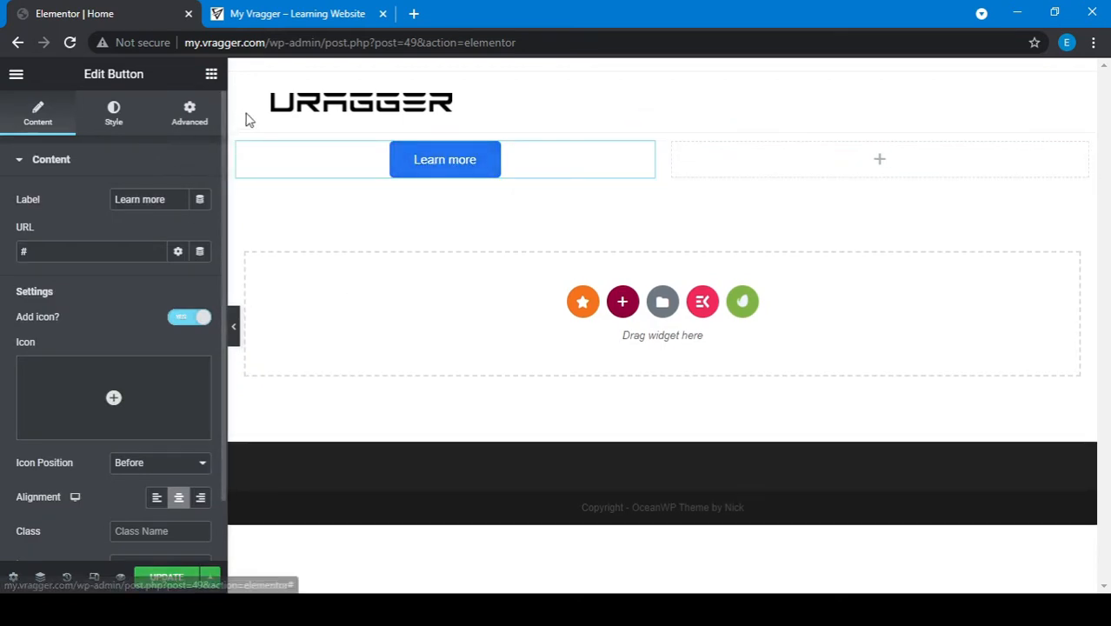
# - Search the widgets for "butt" and place the basic Button in the section's second column
pyautogui.click(210, 77)
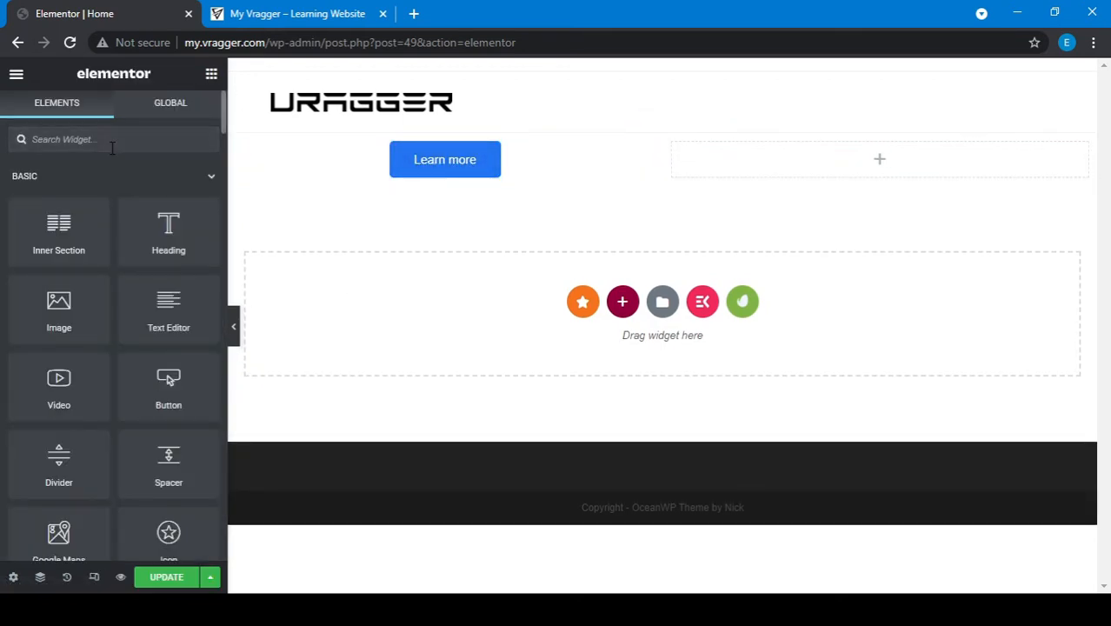
pyautogui.write('but')
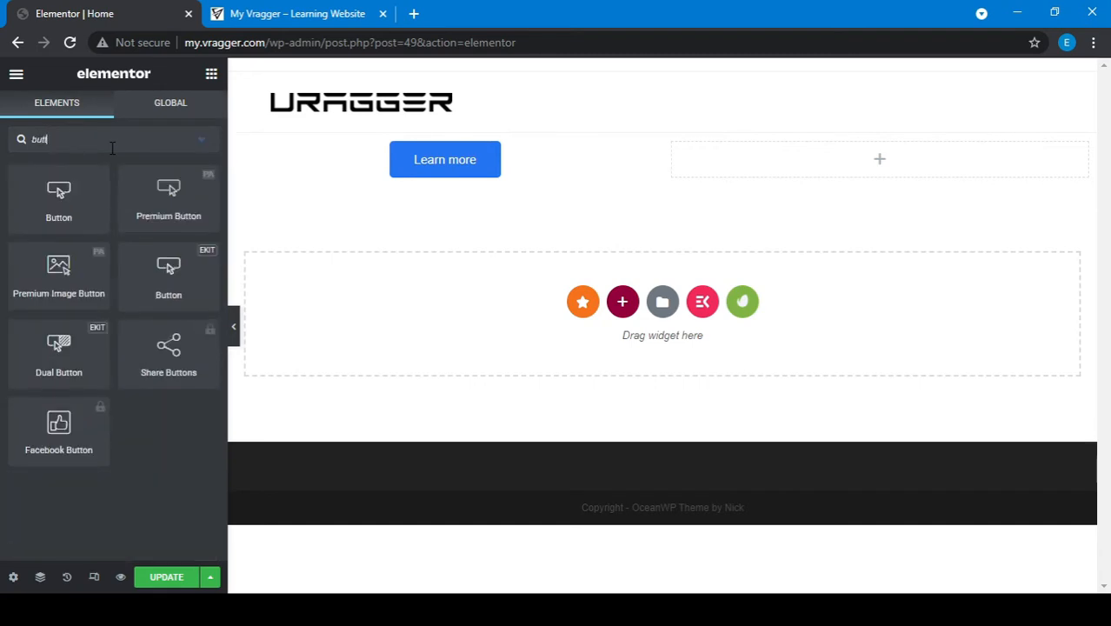
pyautogui.write('t')
pyautogui.moveTo(52, 202); pyautogui.dragTo(817, 186)
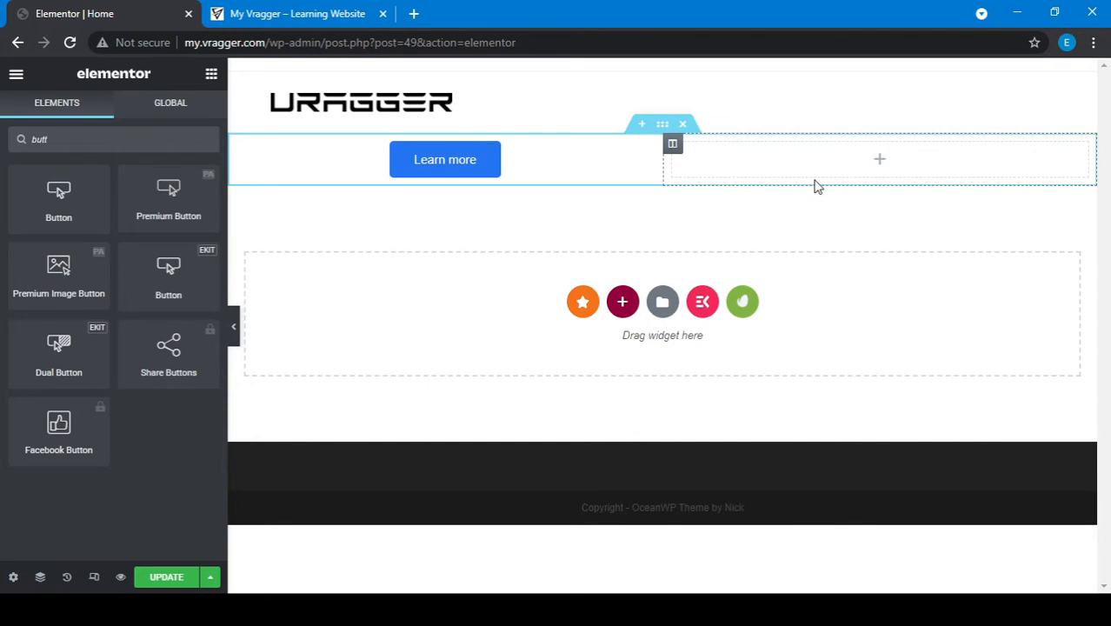
pyautogui.moveTo(58, 198); pyautogui.dragTo(866, 167)
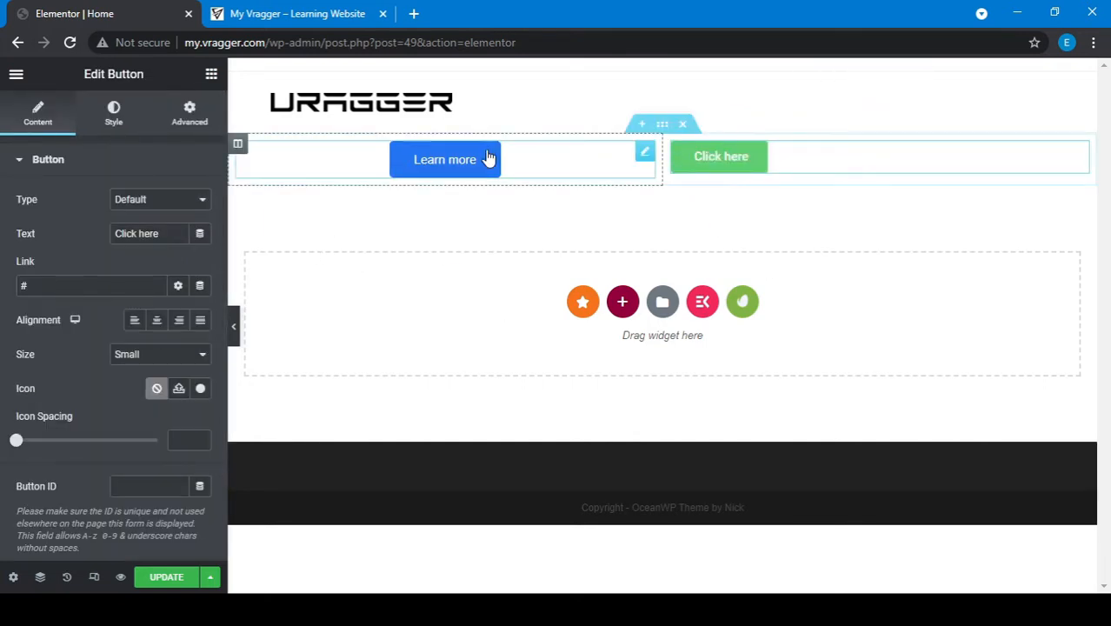
# - Compare the settings of the two buttons, and delete the "Click here" button from the second column
pyautogui.click(646, 156)
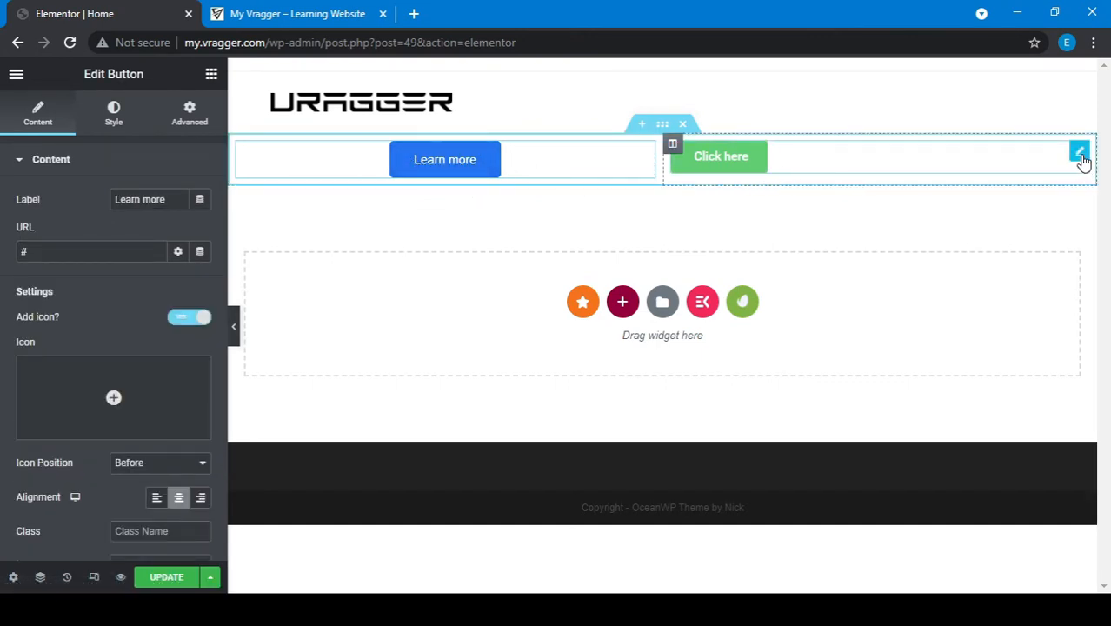
pyautogui.click(1081, 155)
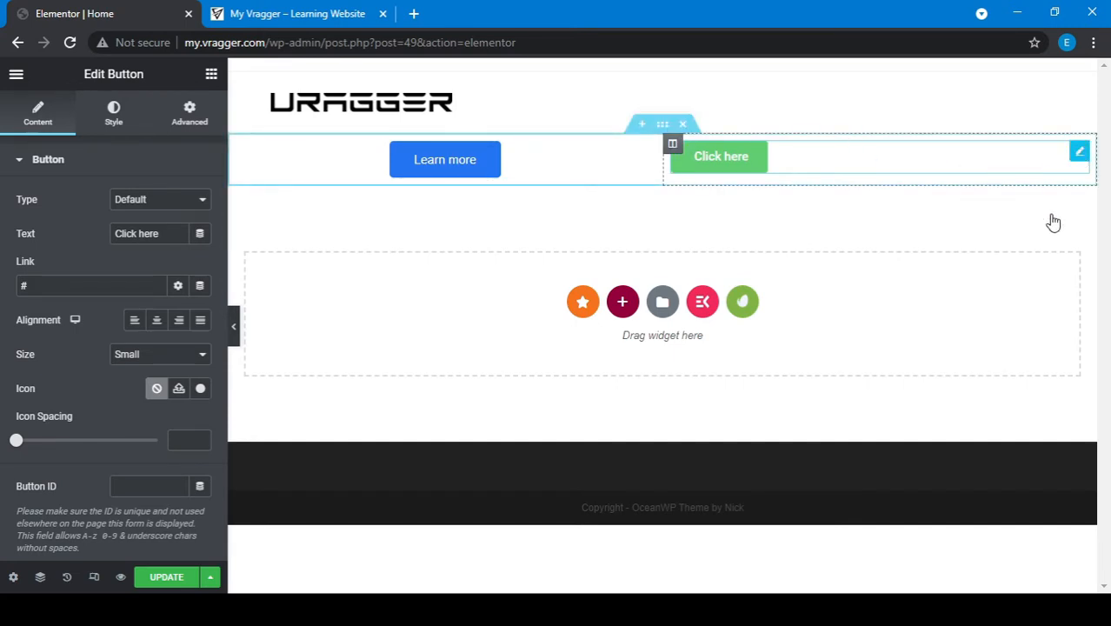
pyautogui.rightClick(1082, 160)
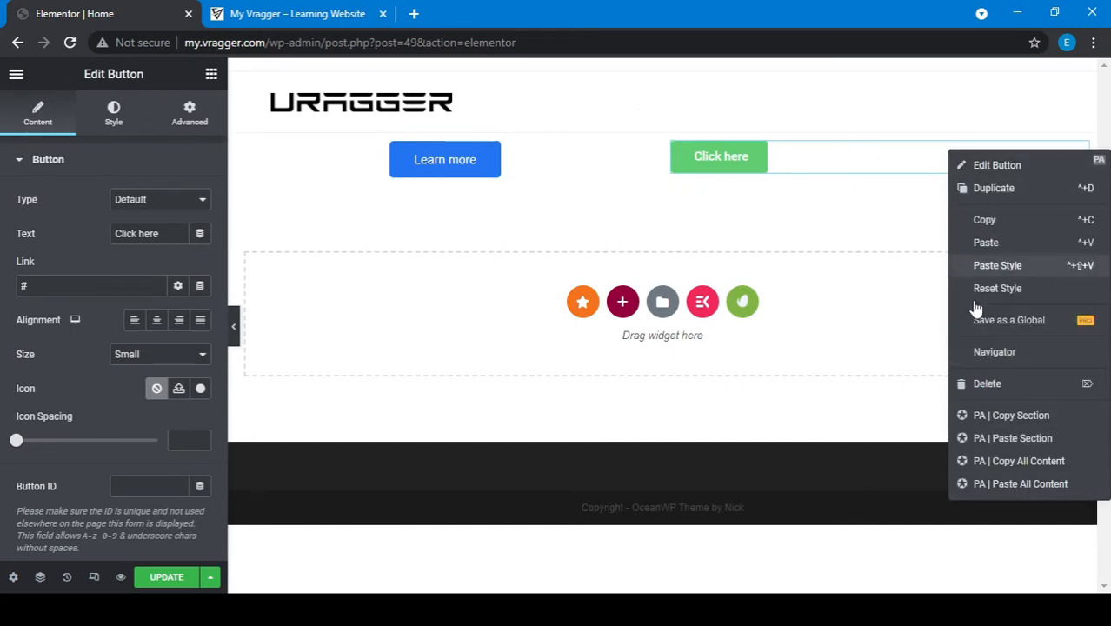
pyautogui.click(987, 384)
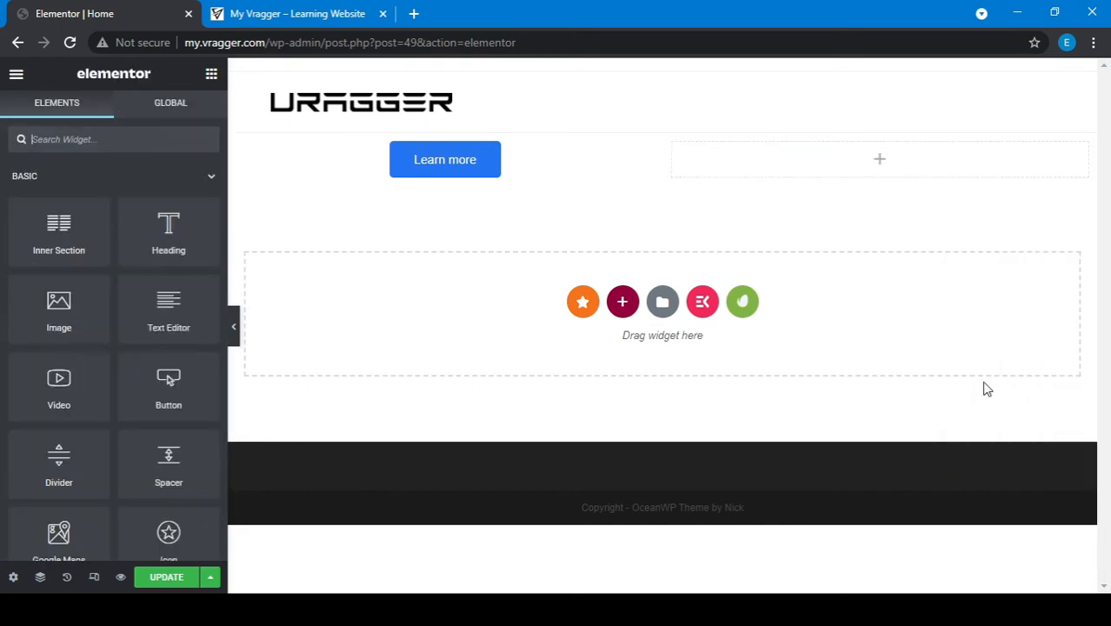
# - Place a Heading widget above the "Learn more" button in the first column, with a Text Editor widget between them
pyautogui.click(489, 171)
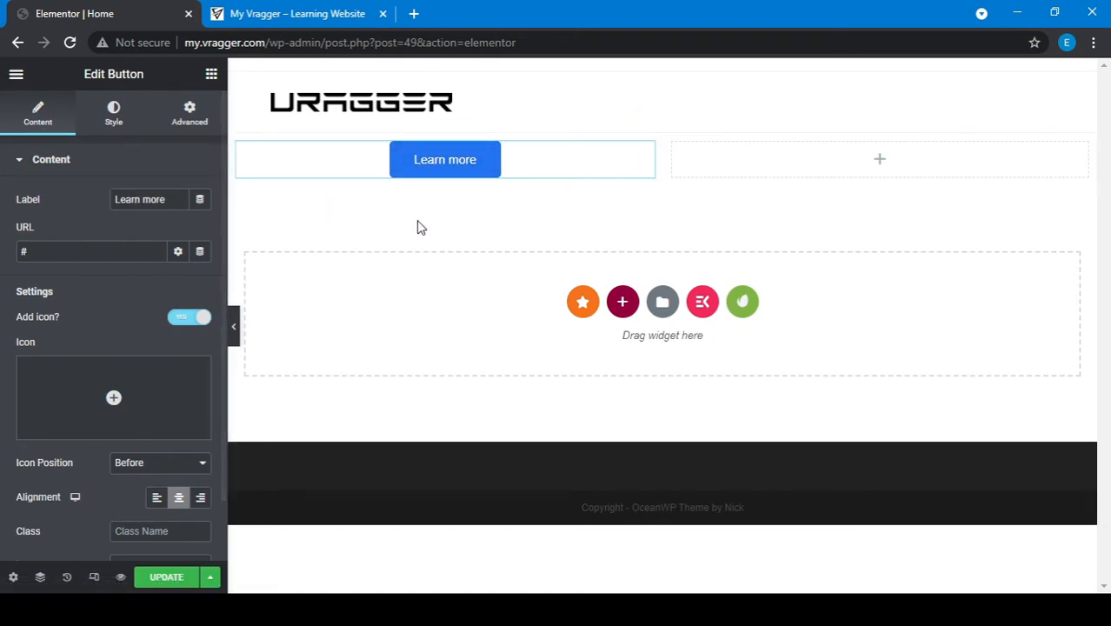
pyautogui.click(211, 77)
pyautogui.moveTo(160, 224); pyautogui.dragTo(428, 149)
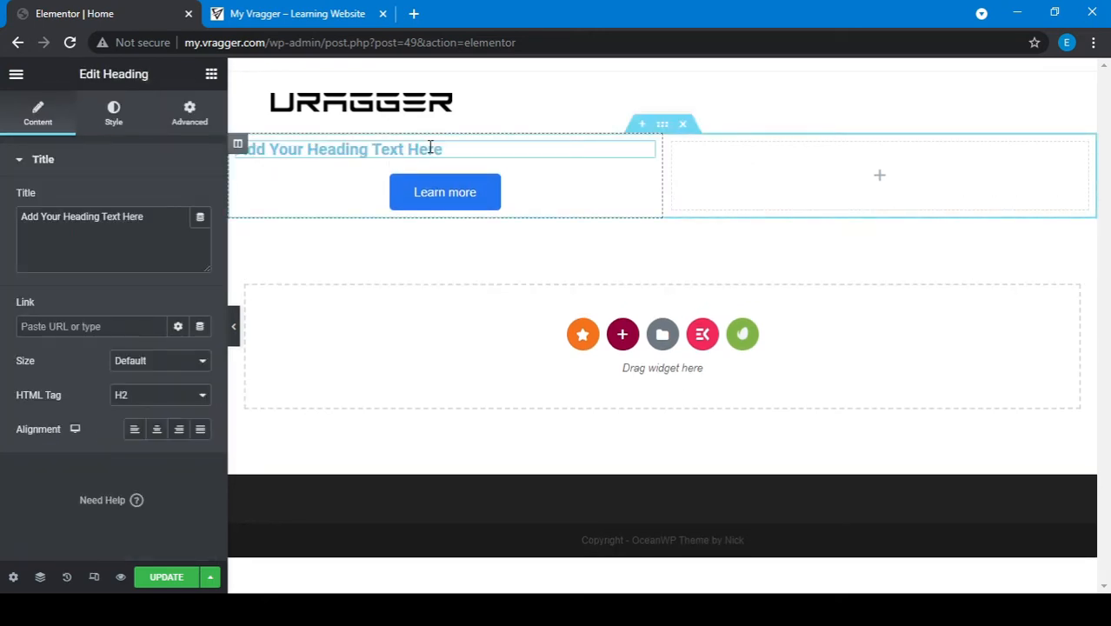
pyautogui.click(212, 77)
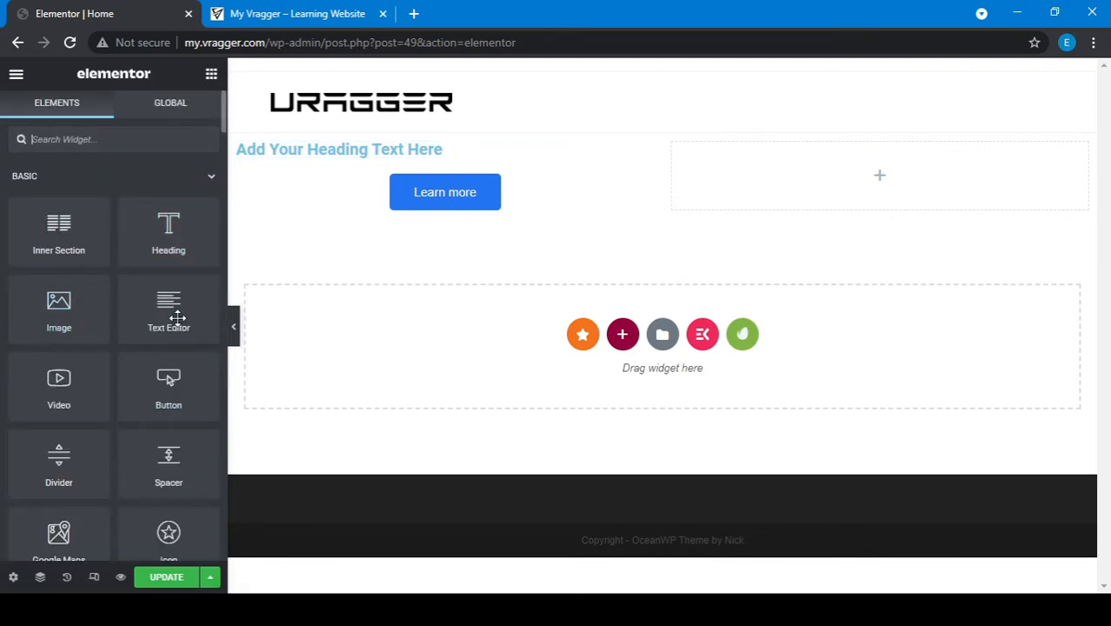
pyautogui.moveTo(168, 313); pyautogui.dragTo(352, 183)
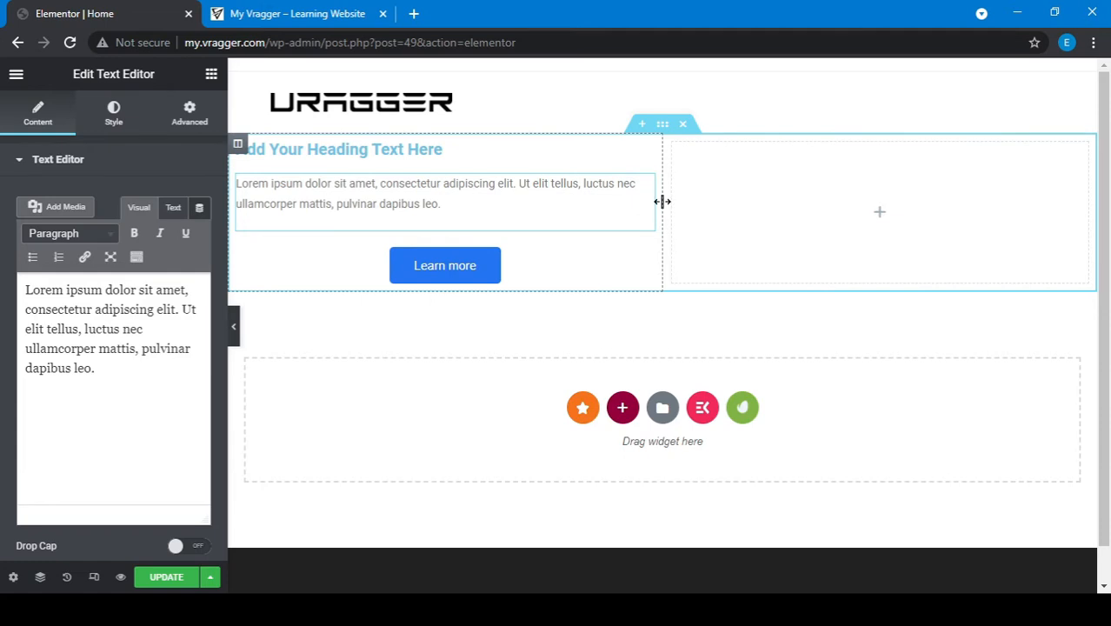
# - Narrow the section's first column so that the empty second column takes up more than half of the width
pyautogui.moveTo(663, 202); pyautogui.dragTo(529, 205)
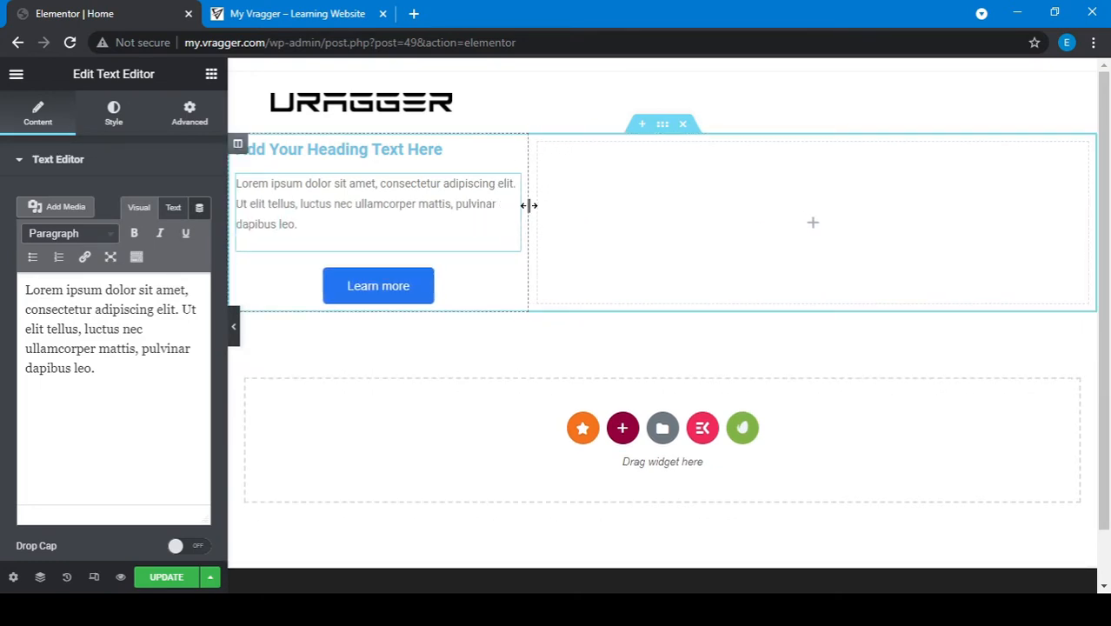
pyautogui.click(179, 118)
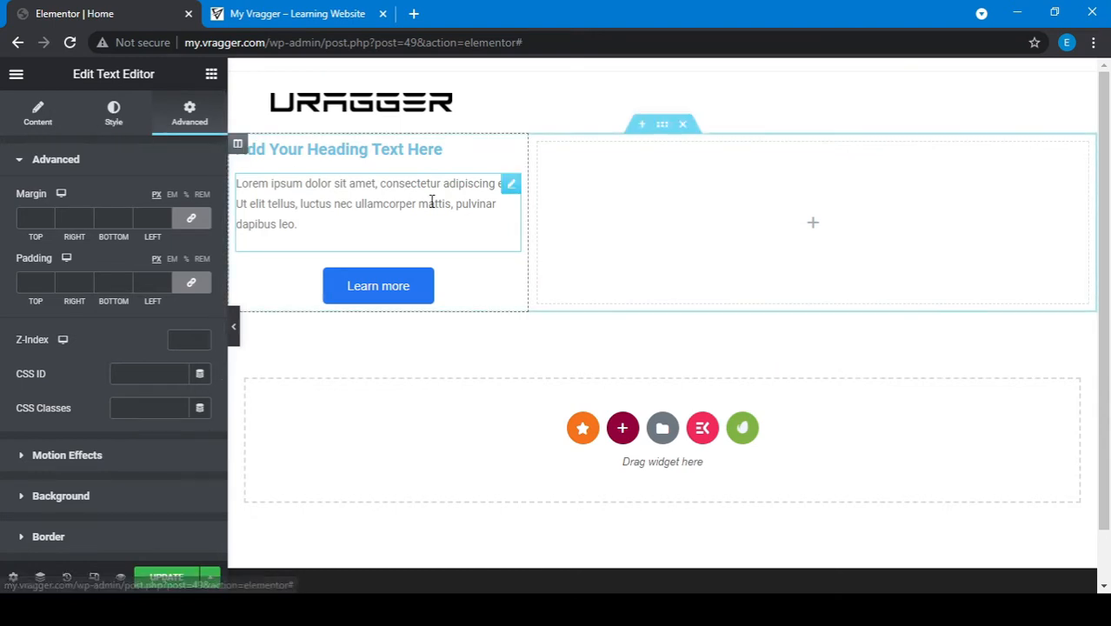
pyautogui.click(663, 125)
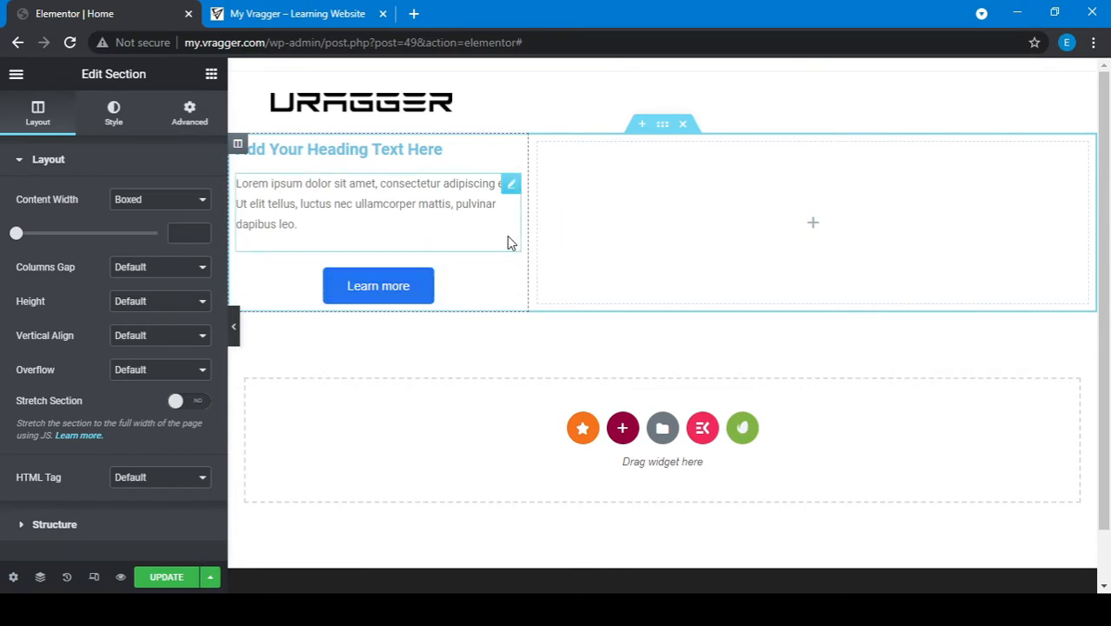
pyautogui.moveTo(526, 236); pyautogui.dragTo(579, 230)
pyautogui.click(640, 236)
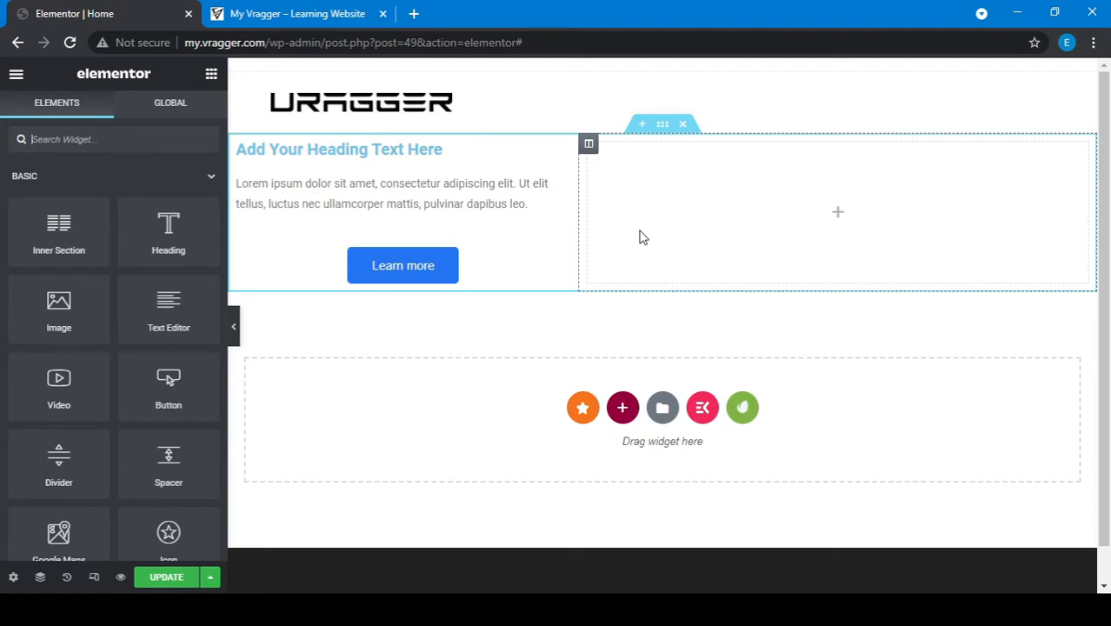
# - Replace the heading's title with "We Do Big Things With Big Ideas"
pyautogui.click(315, 148)
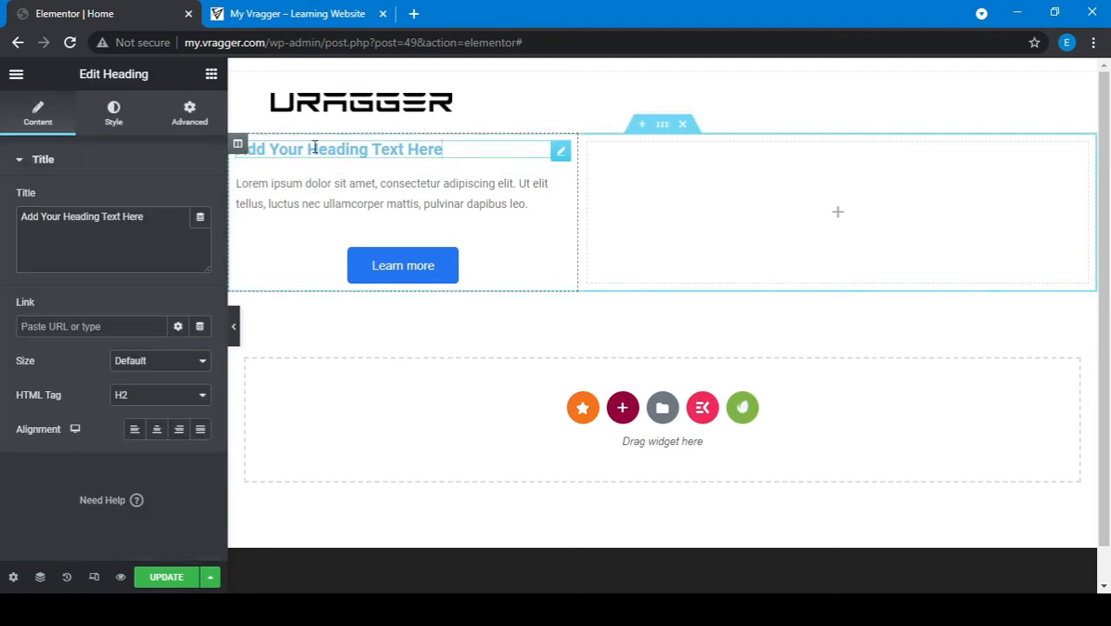
pyautogui.tripleClick(144, 216)
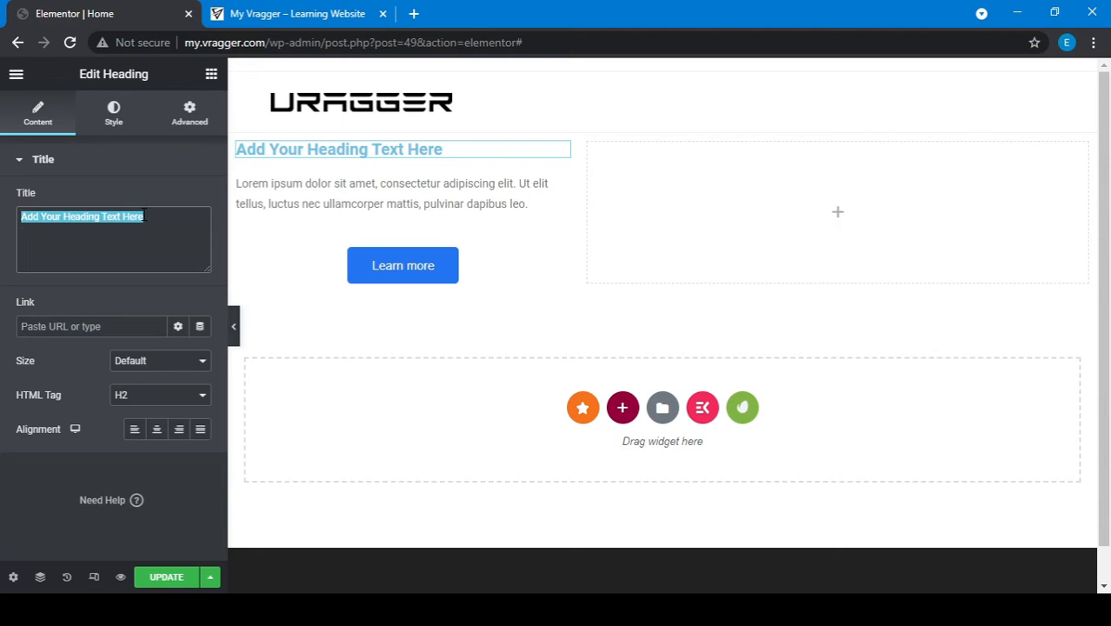
pyautogui.write('We Do ')
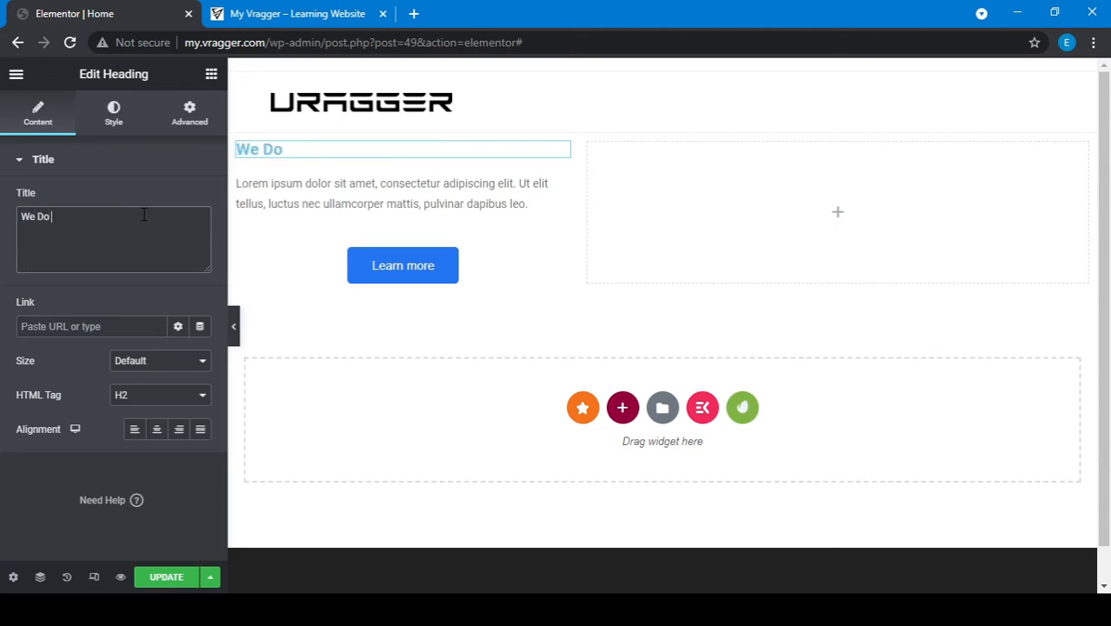
pyautogui.write('Big Thinngs')
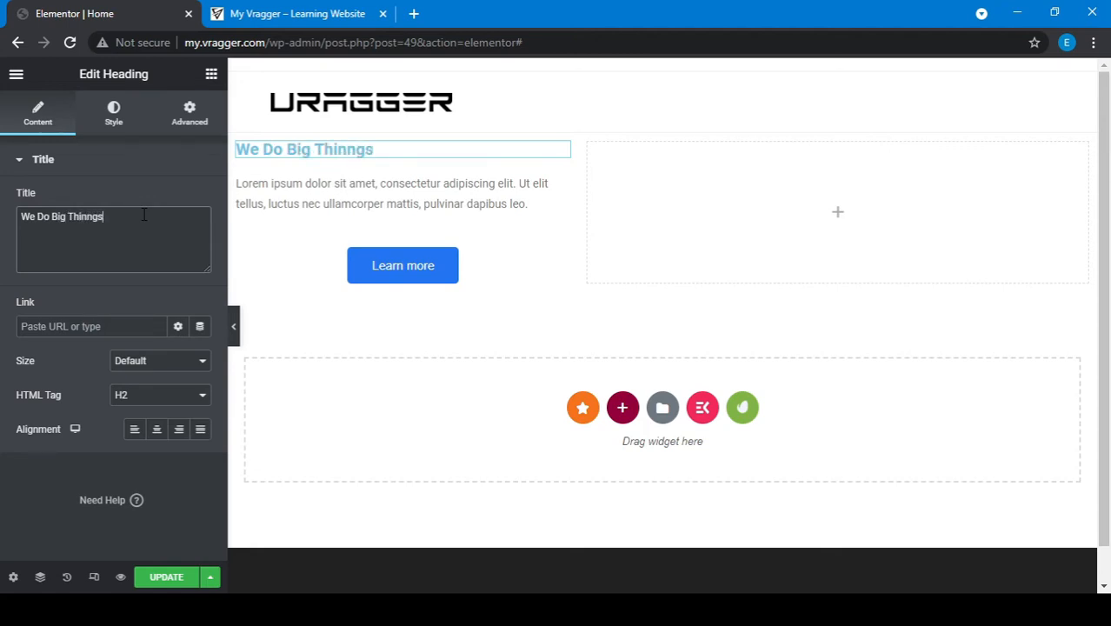
pyautogui.press('BackSpace')
pyautogui.press('BackSpace')
pyautogui.press('BackSpace')
pyautogui.write('gs With')
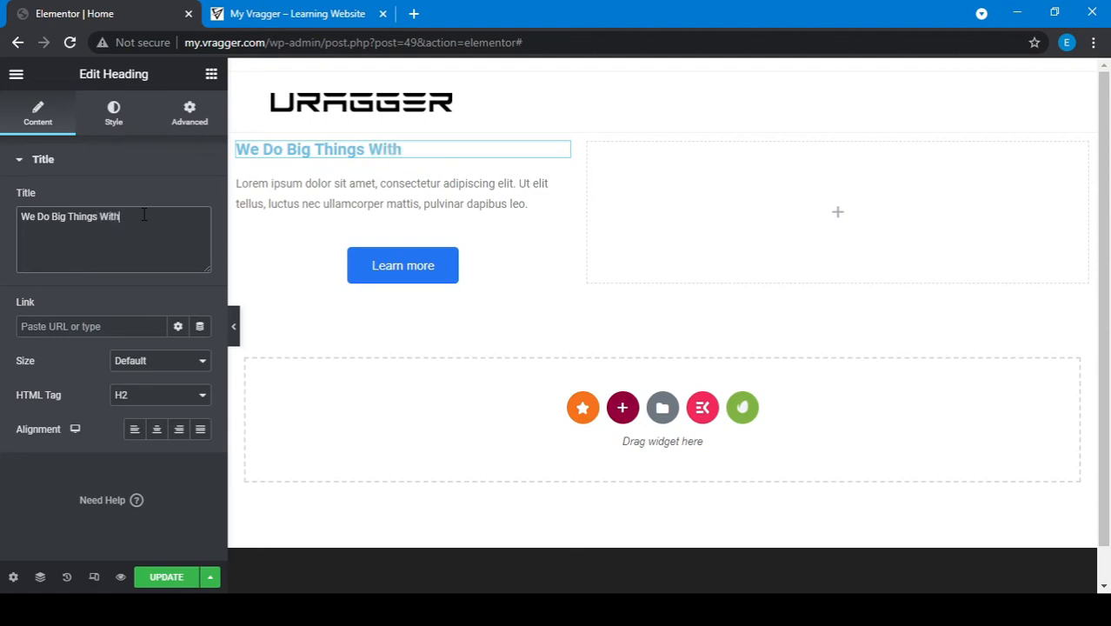
pyautogui.write(' Big Ideas')
# - Split the heading into two lines after "Things" with a line break in the text and a <br> tag
pyautogui.click(100, 218)
pyautogui.press('Return')
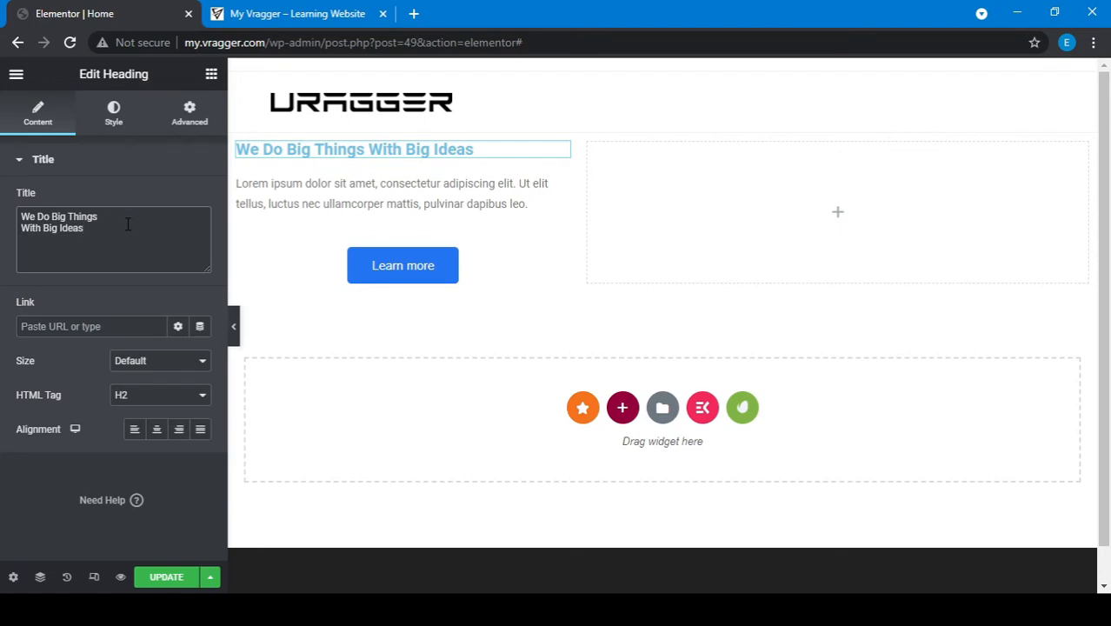
pyautogui.click(104, 217)
pyautogui.write('<b')
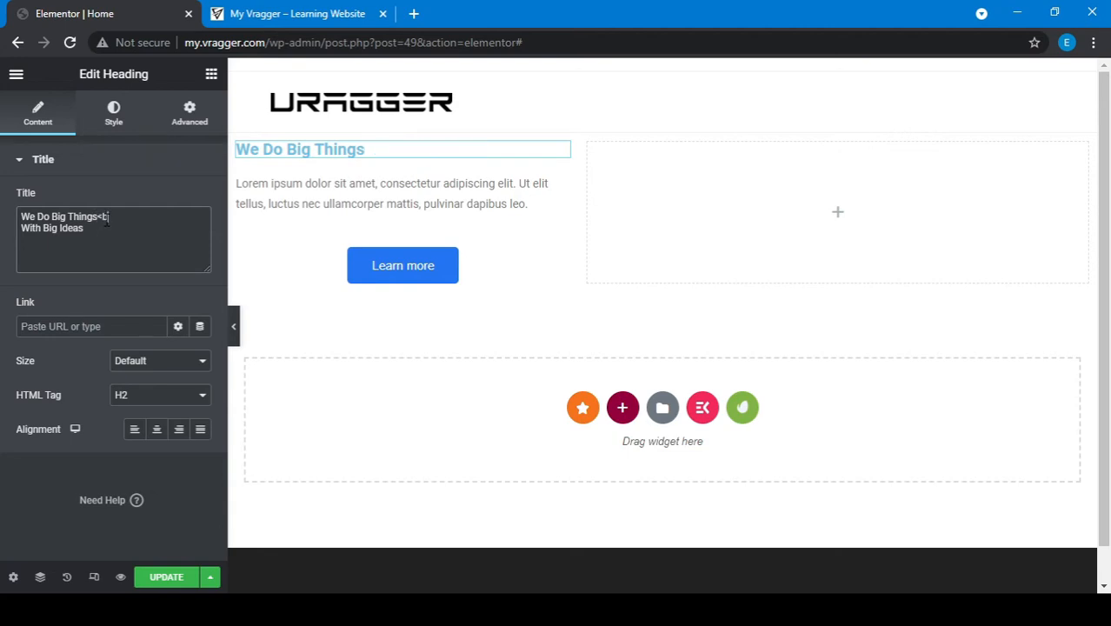
pyautogui.write('r>')
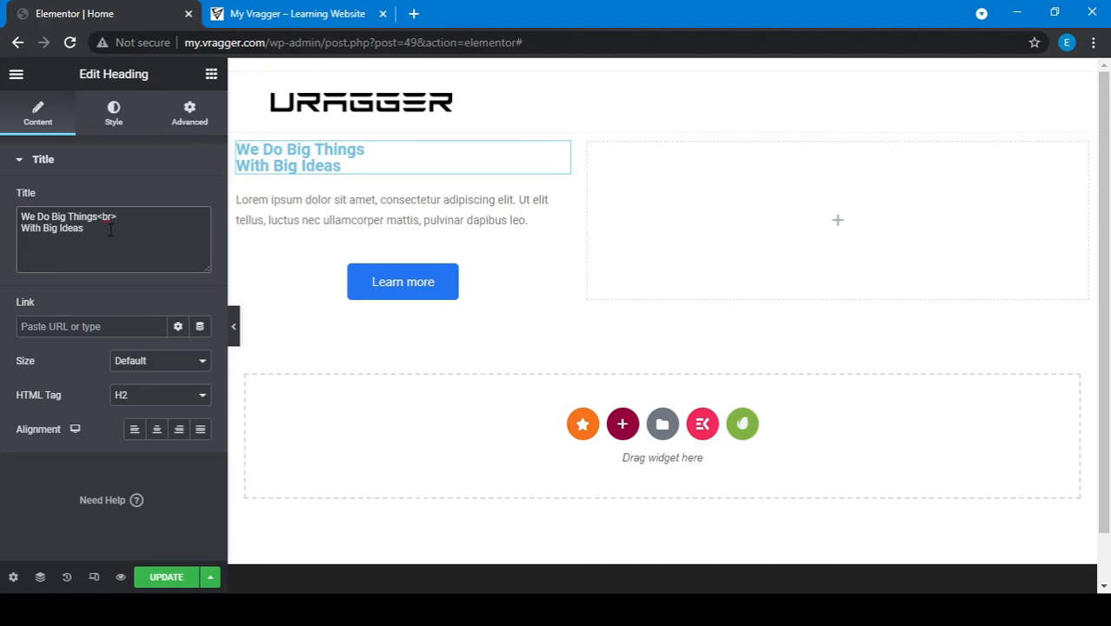
pyautogui.click(110, 229)
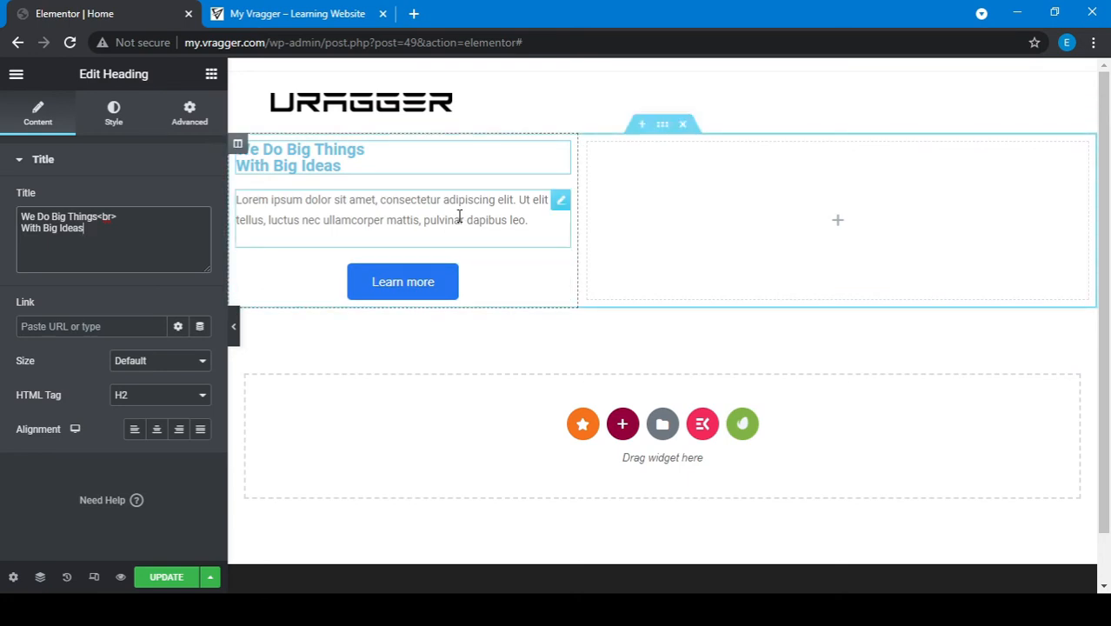
# - Set the heading's text color to #000000
pyautogui.click(386, 148)
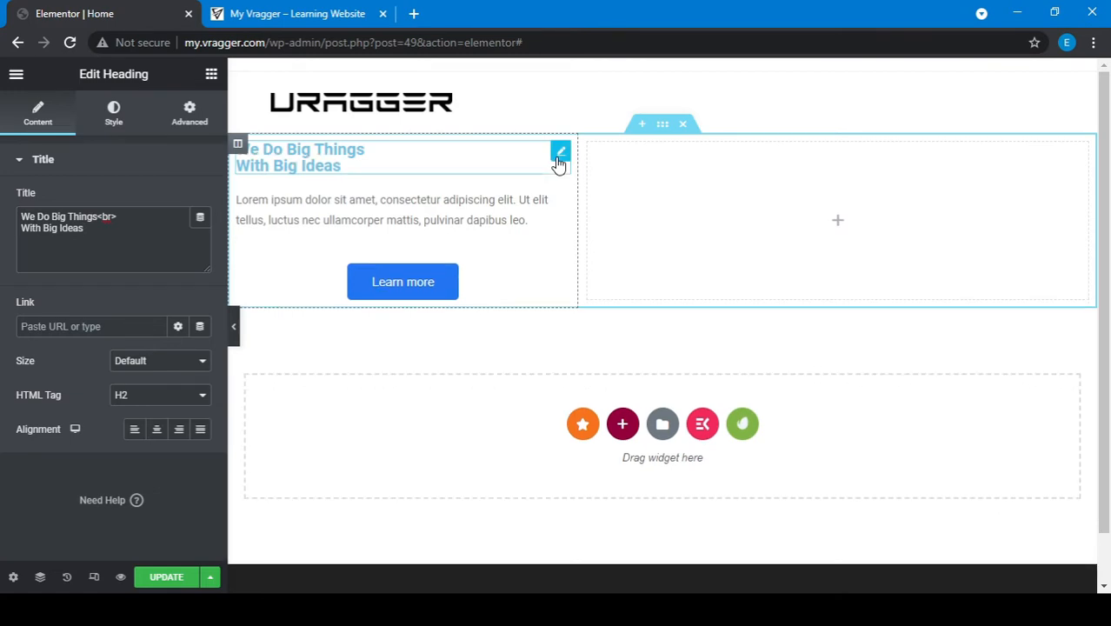
pyautogui.click(129, 110)
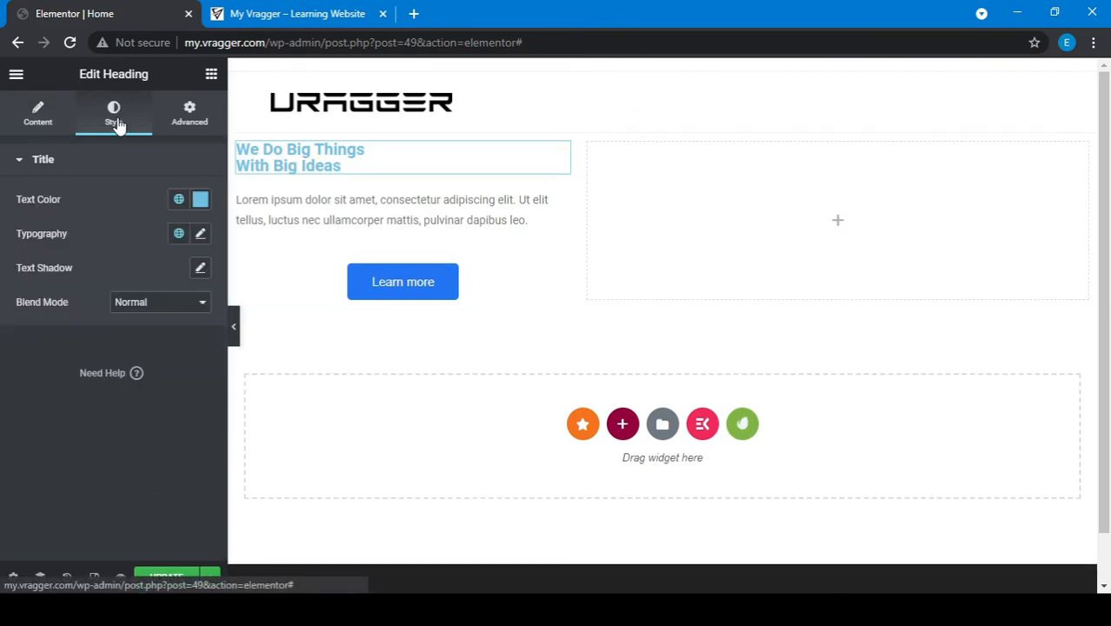
pyautogui.click(200, 201)
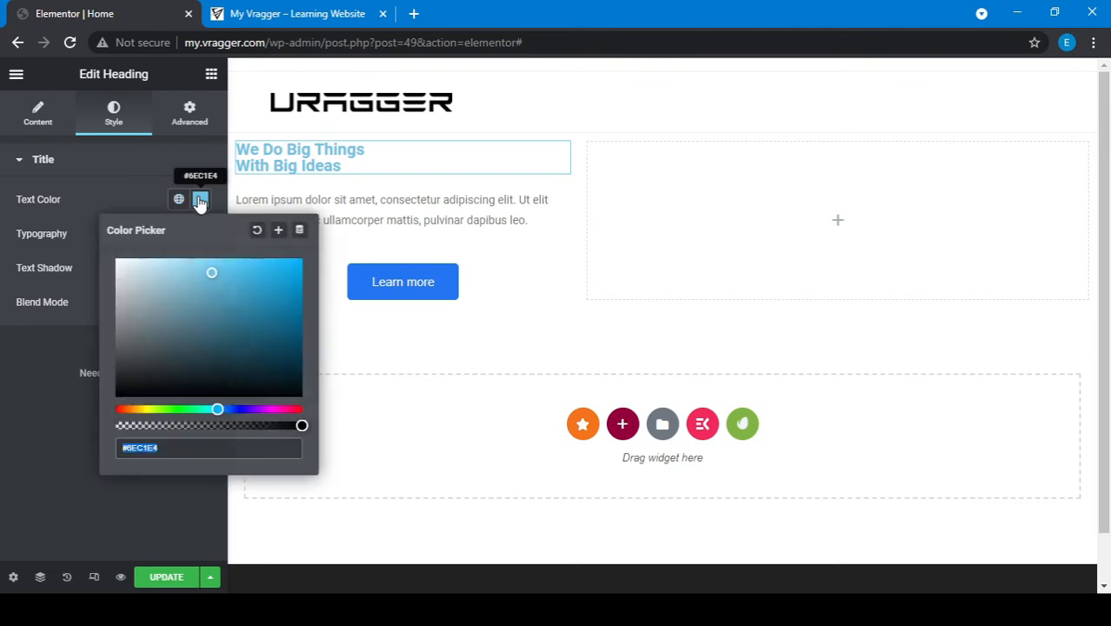
pyautogui.write('#000000')
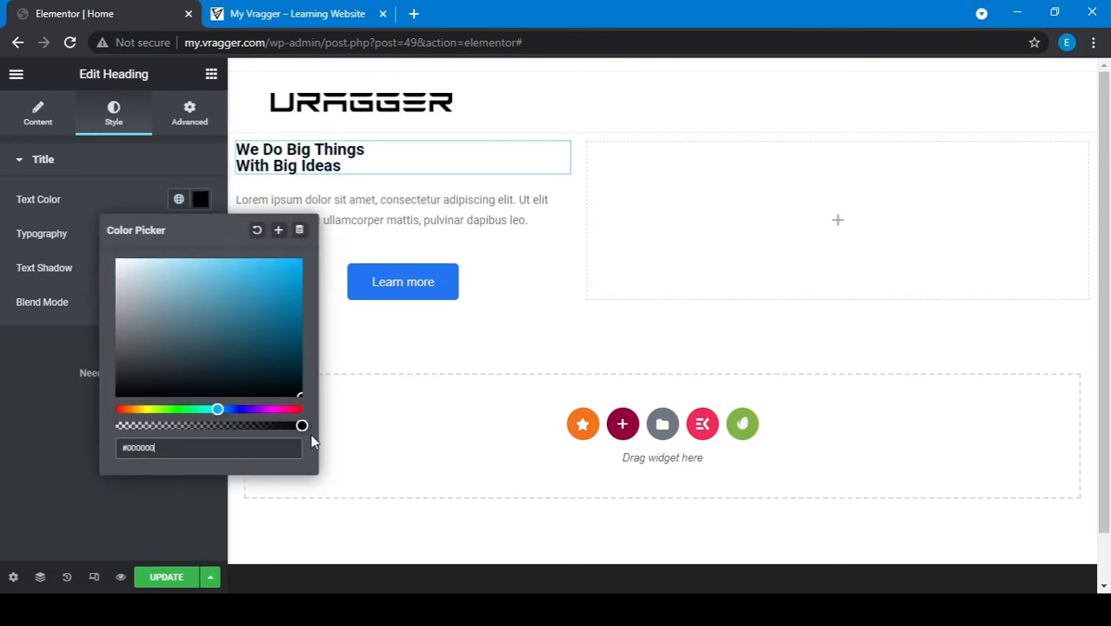
pyautogui.click(73, 532)
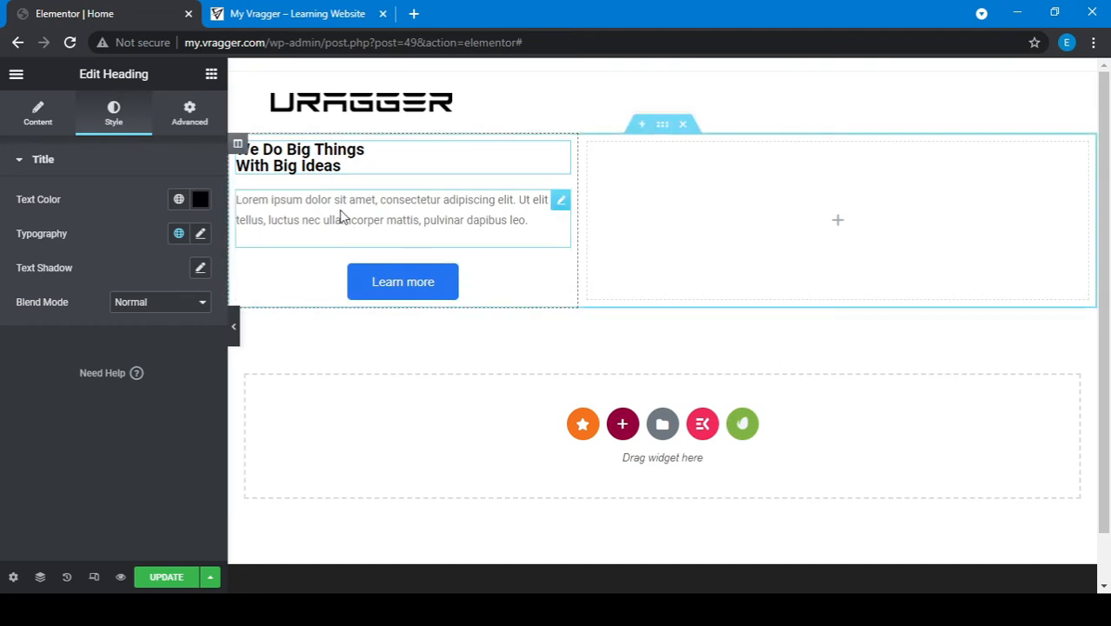
# - View the heading's typography options and the settings of the text block below it
pyautogui.click(200, 233)
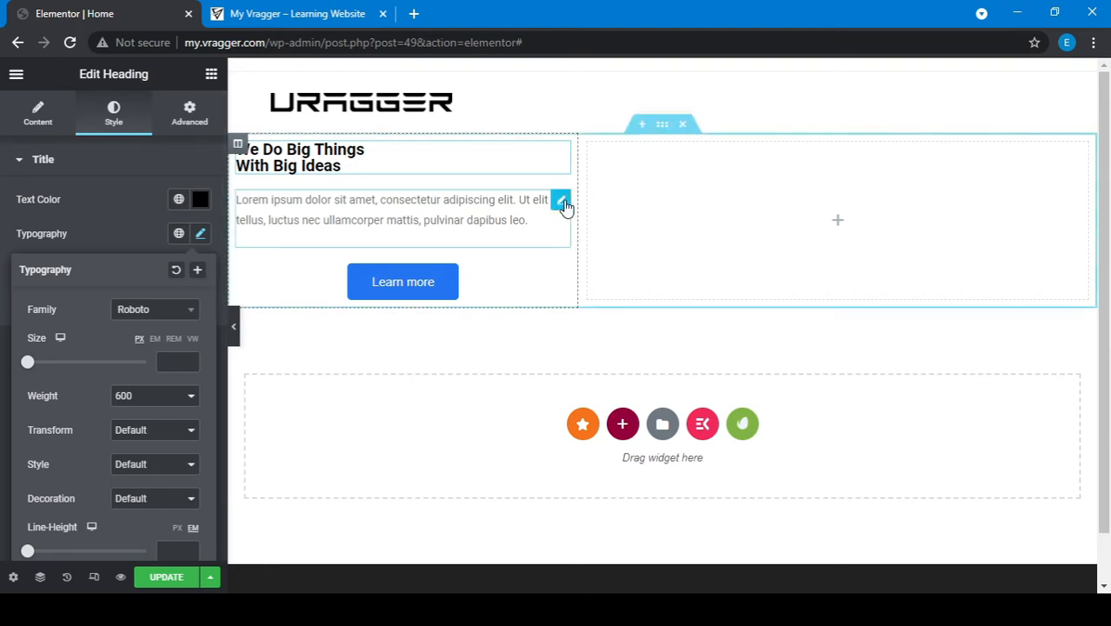
pyautogui.click(562, 202)
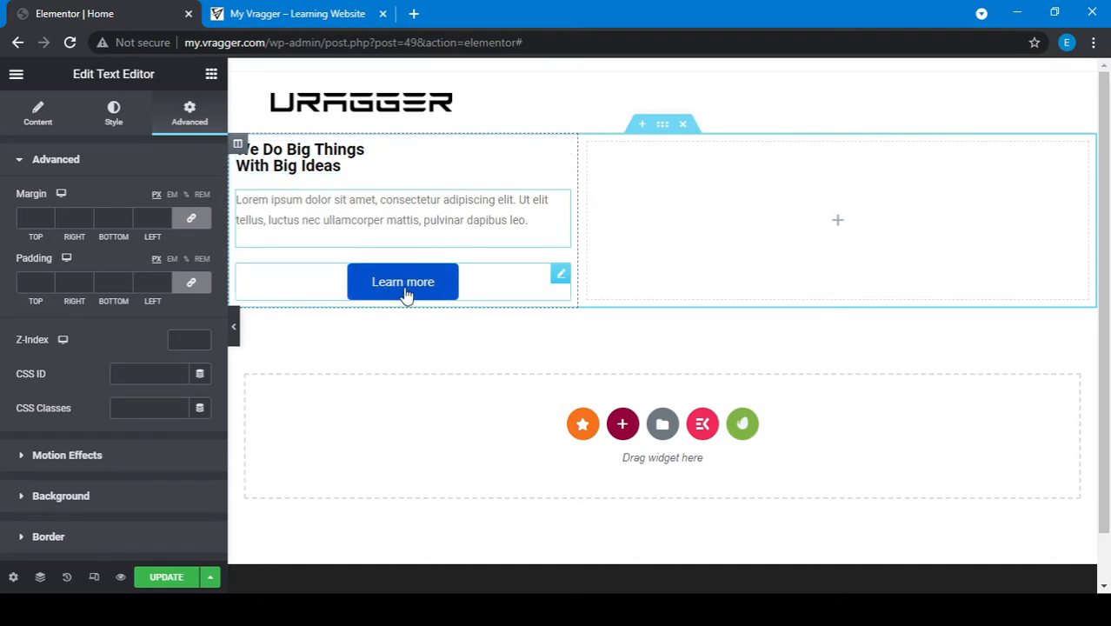
# - Search Google for "colorzila" in a new browser tab
pyautogui.click(415, 24)
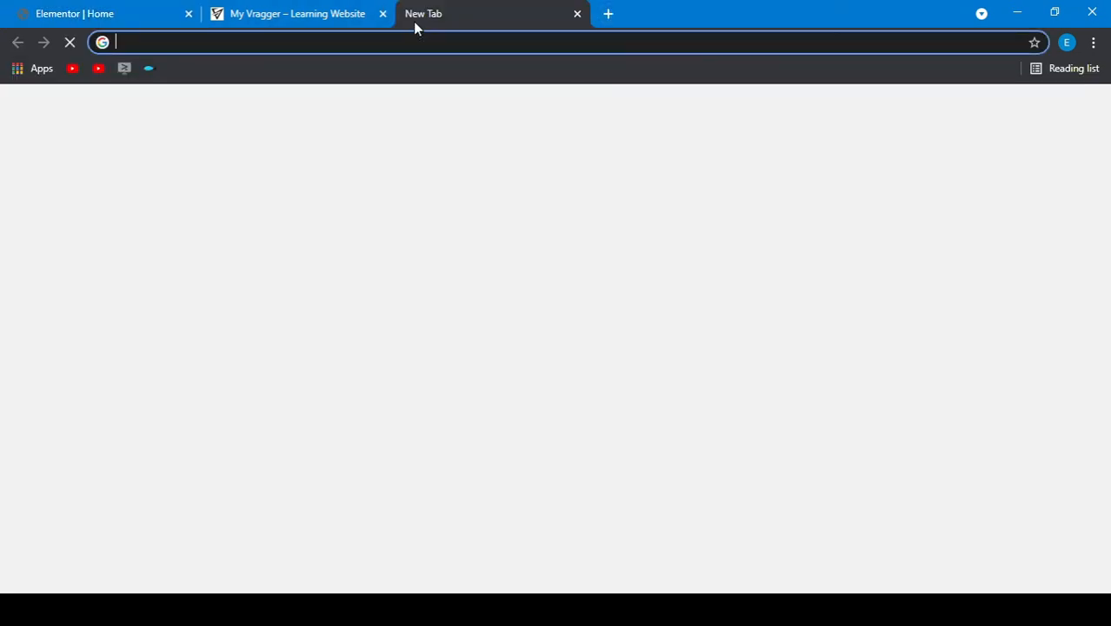
pyautogui.write('colorzila')
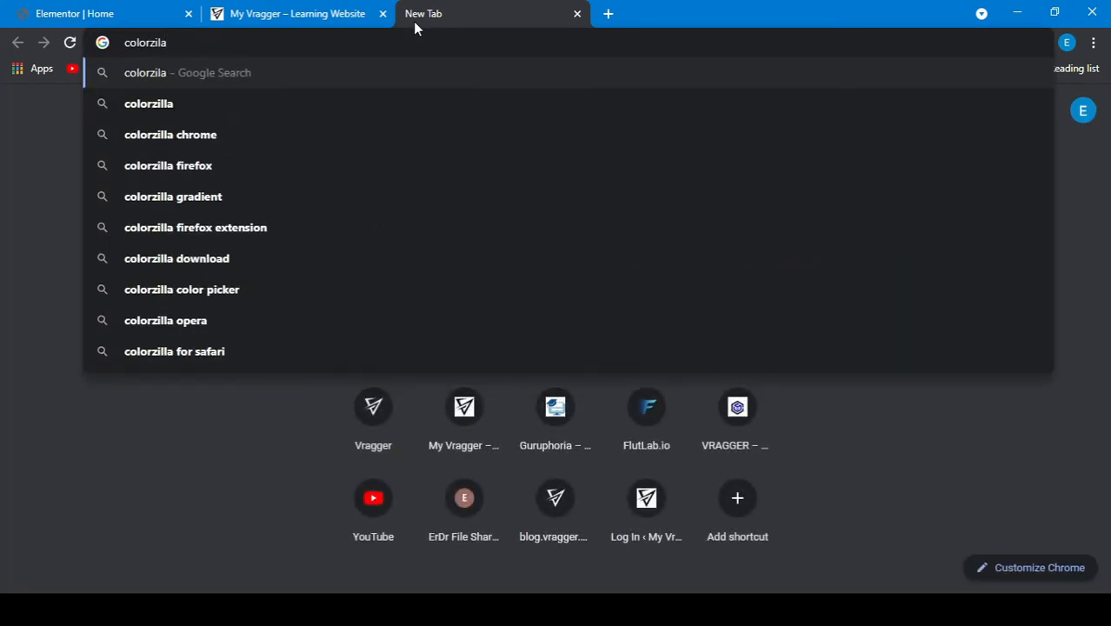
pyautogui.press('Return')
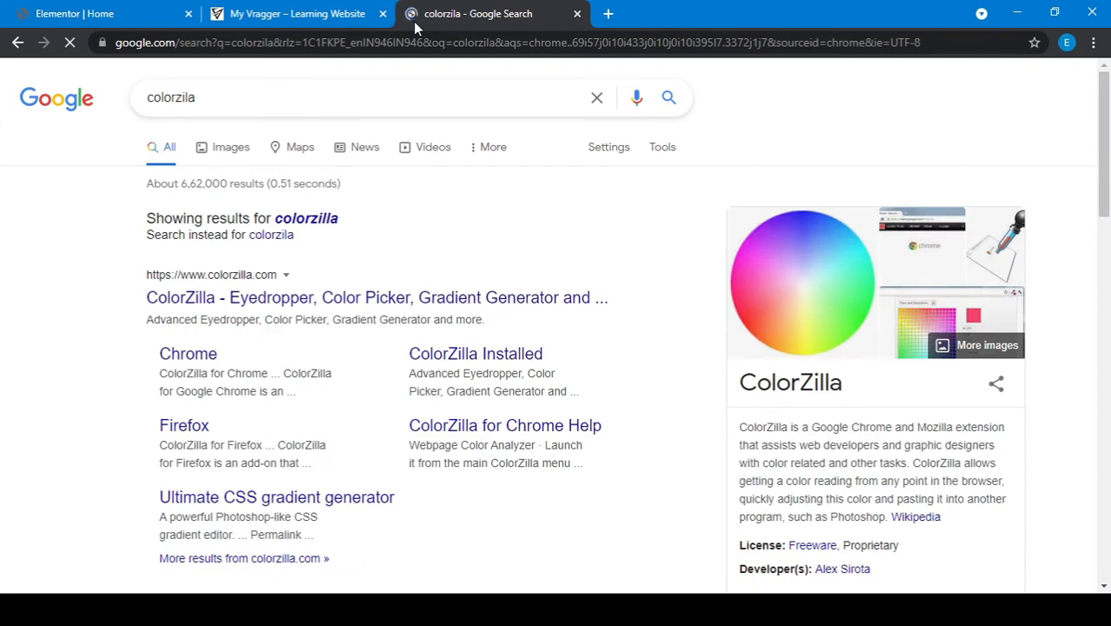
# - Install the ColorZilla extension for Chrome from the ColorZilla website through the Chrome Web Store
pyautogui.click(318, 225)
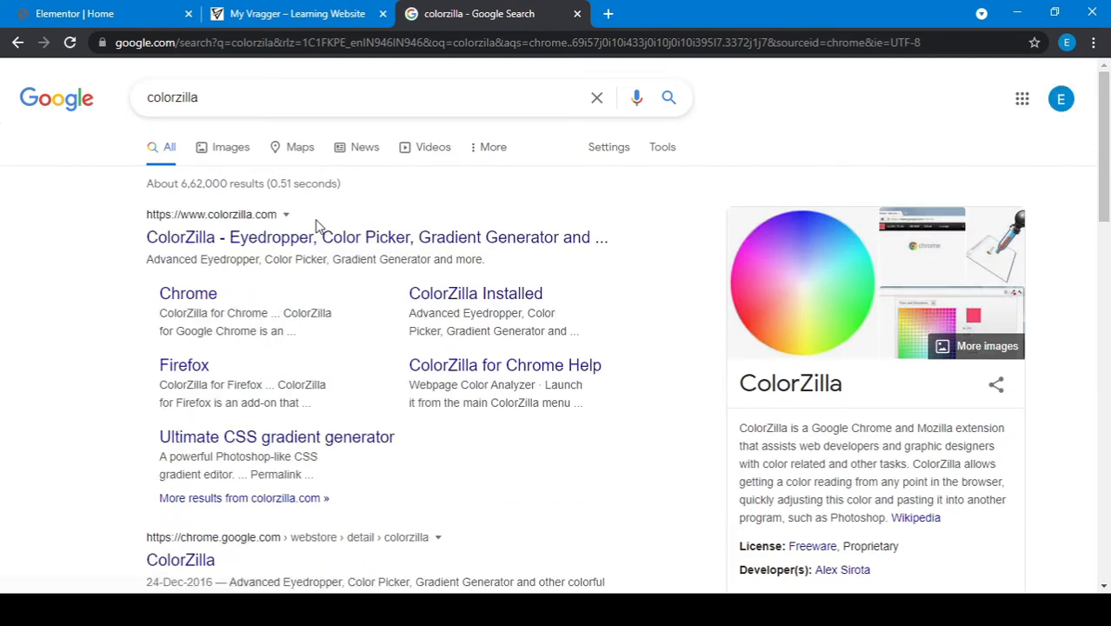
pyautogui.click(202, 244)
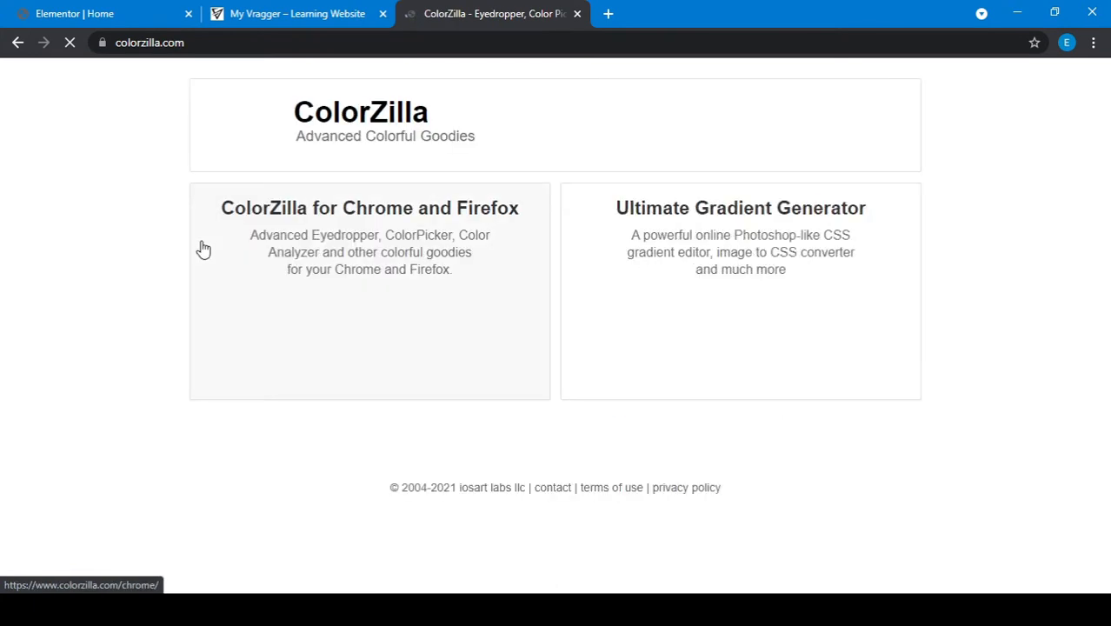
pyautogui.click(488, 296)
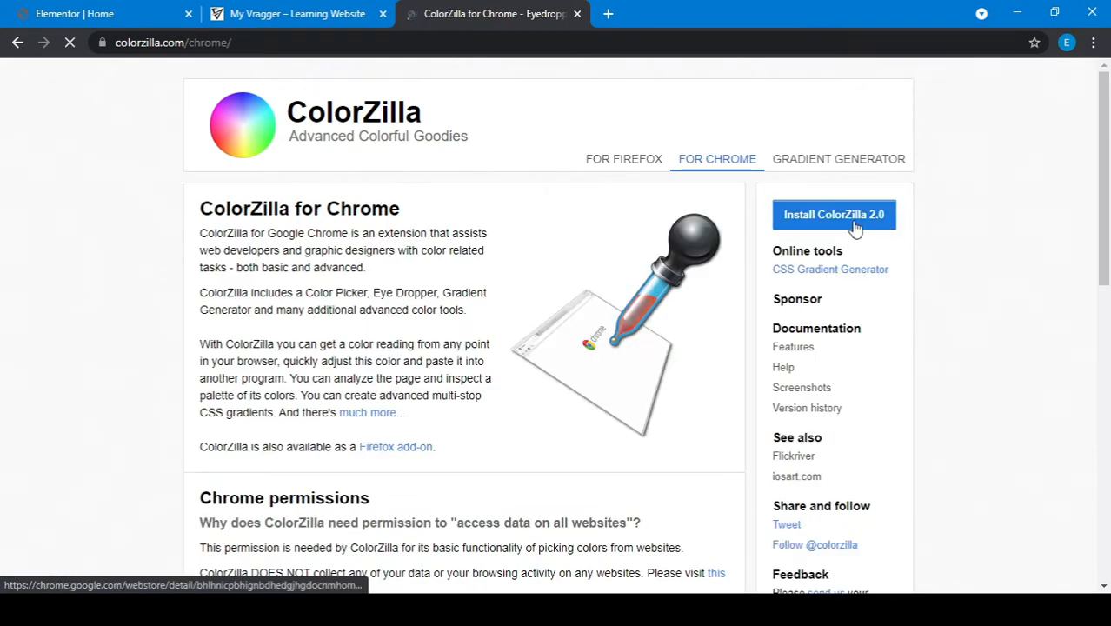
pyautogui.click(854, 221)
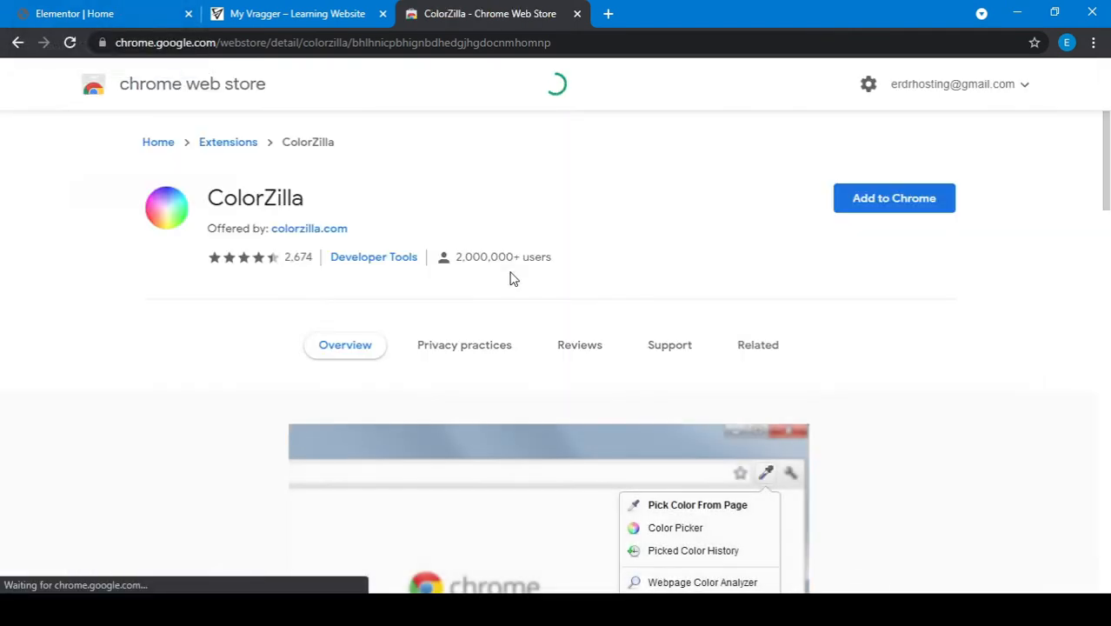
pyautogui.click(926, 199)
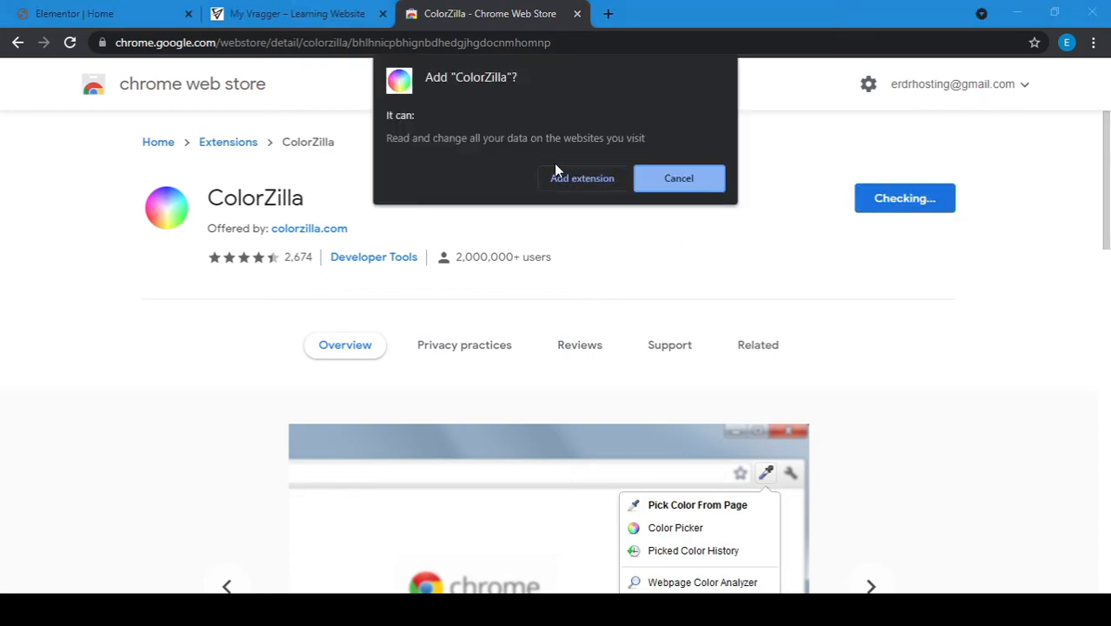
pyautogui.click(587, 181)
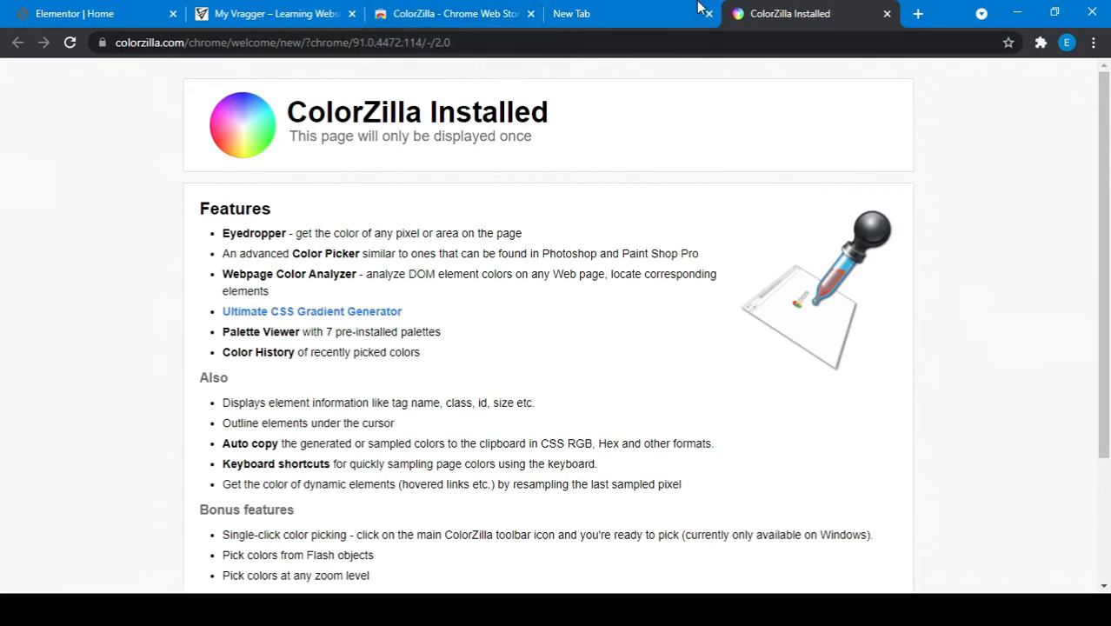
# - Search Google for "linkedin" in the empty browser tab
pyautogui.click(279, 11)
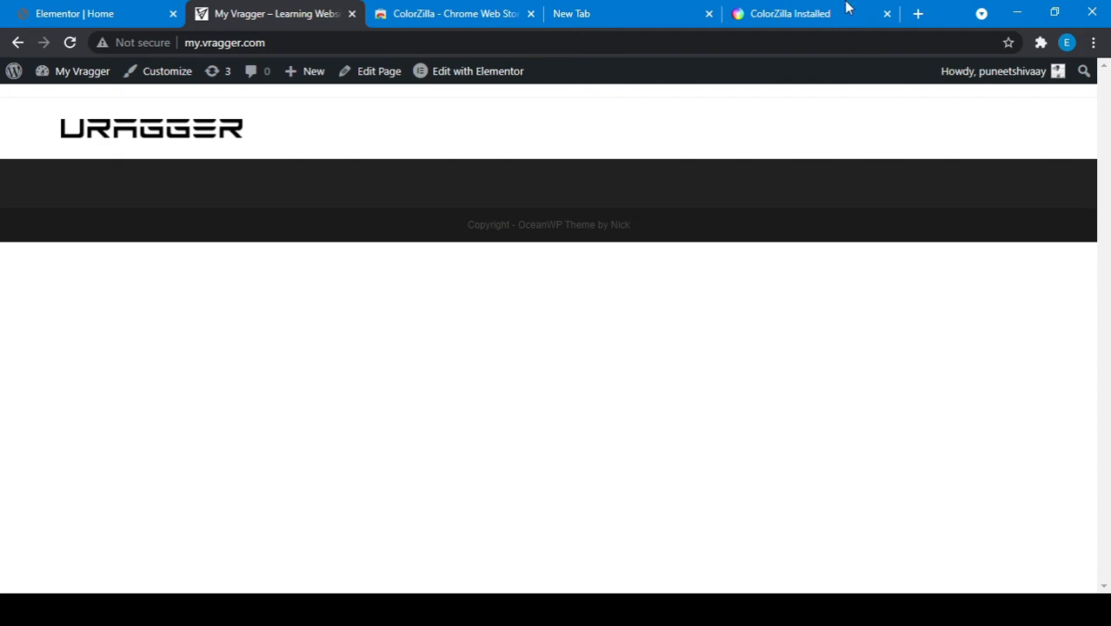
pyautogui.click(605, 7)
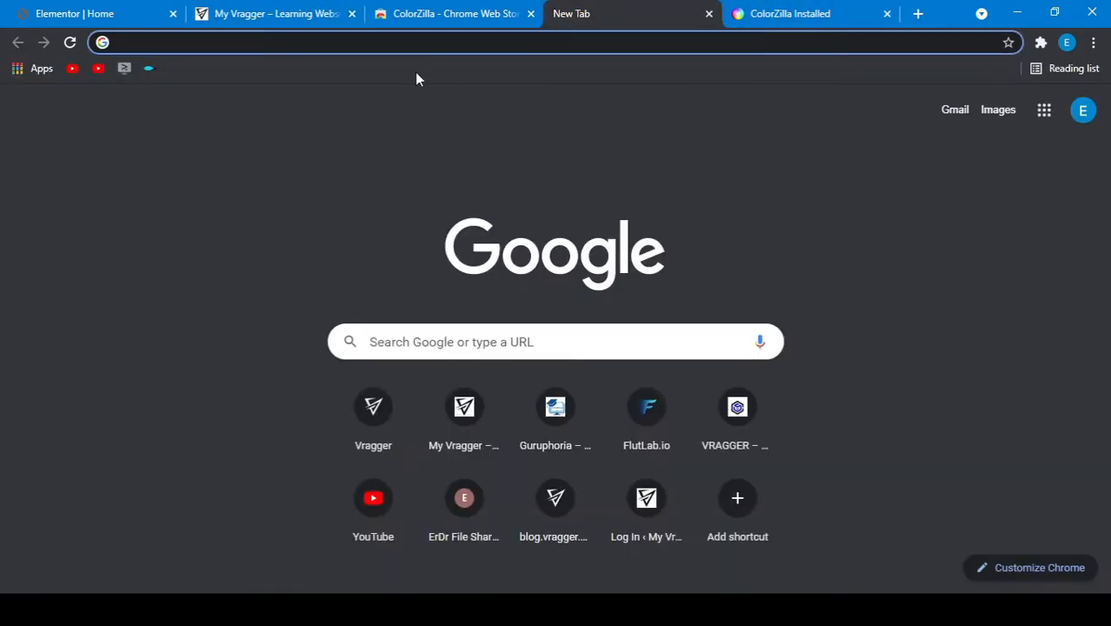
pyautogui.write('linkedin')
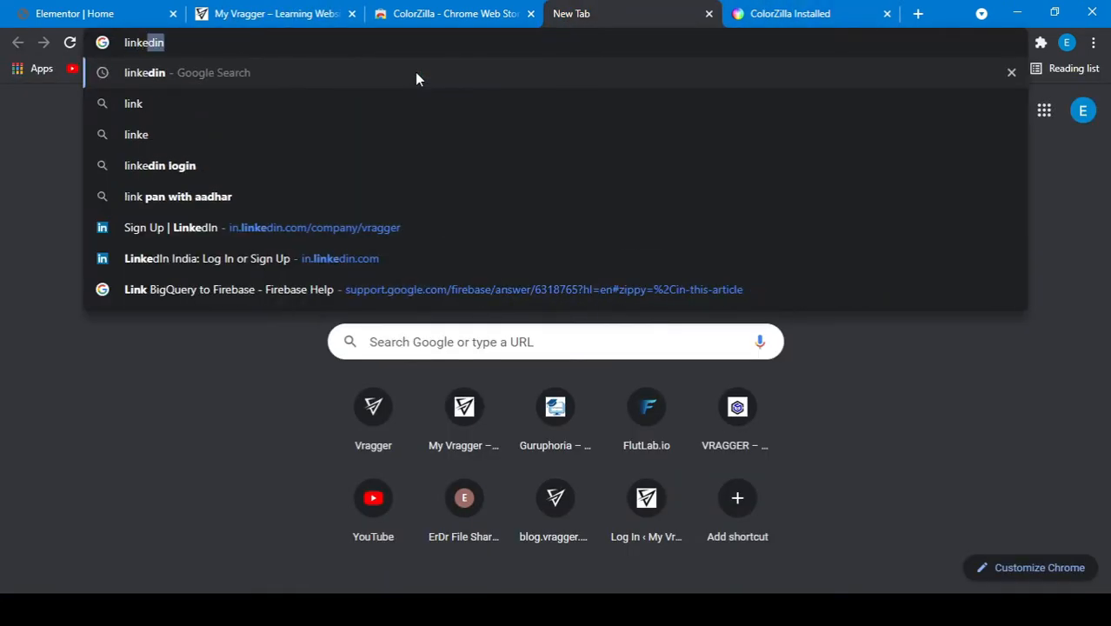
pyautogui.press('Return')
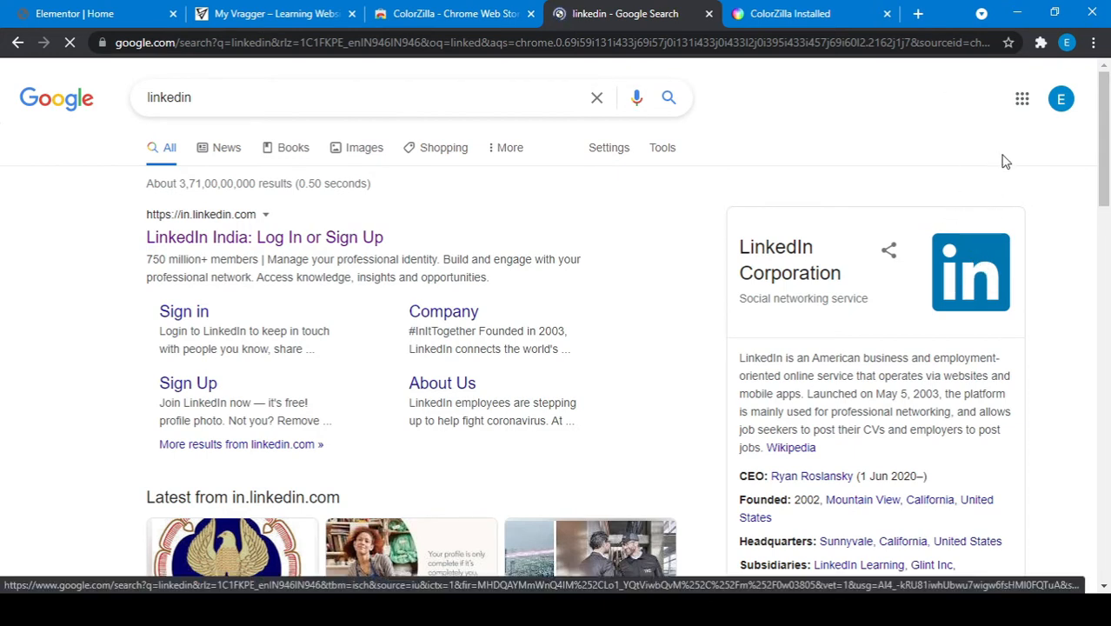
# - Sample the blue of the LinkedIn logo in the search results with ColorZilla's page color picker
pyautogui.click(1039, 44)
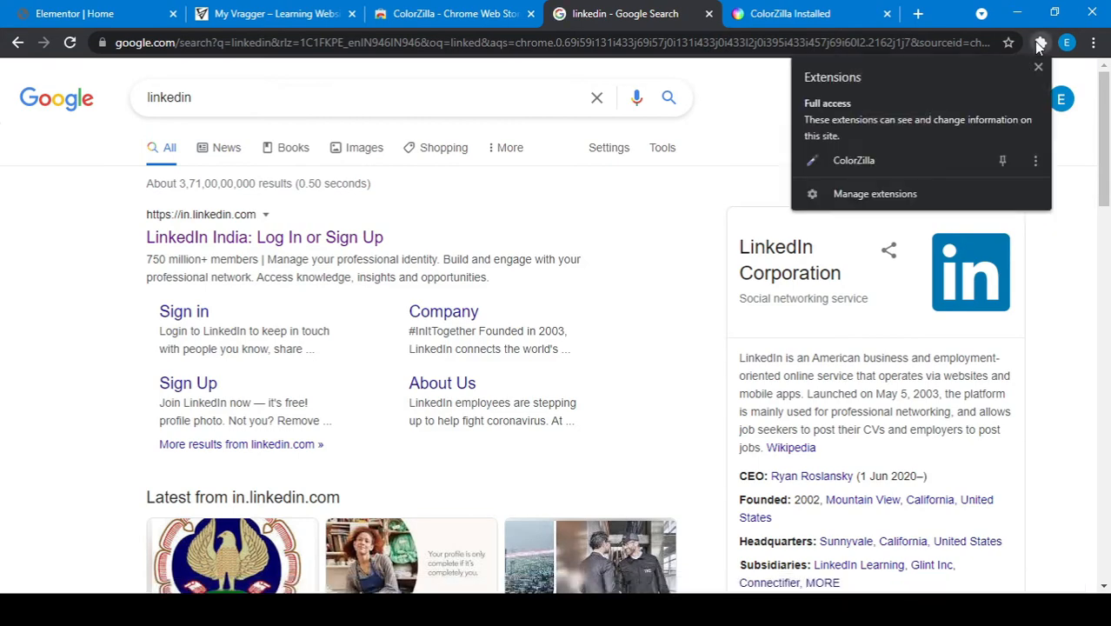
pyautogui.click(856, 160)
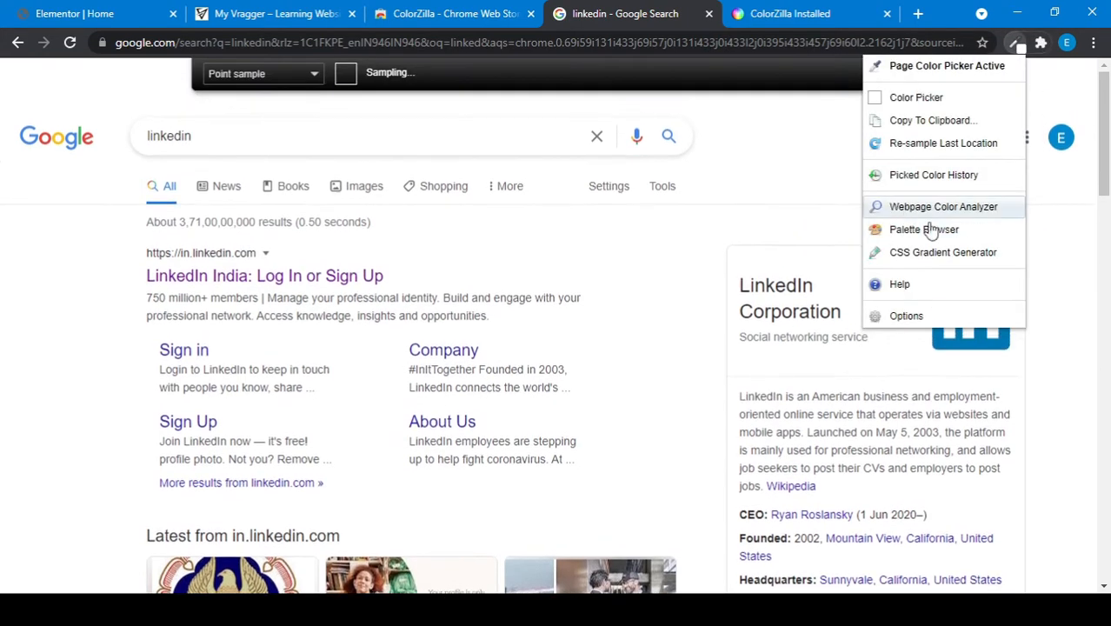
pyautogui.click(981, 346)
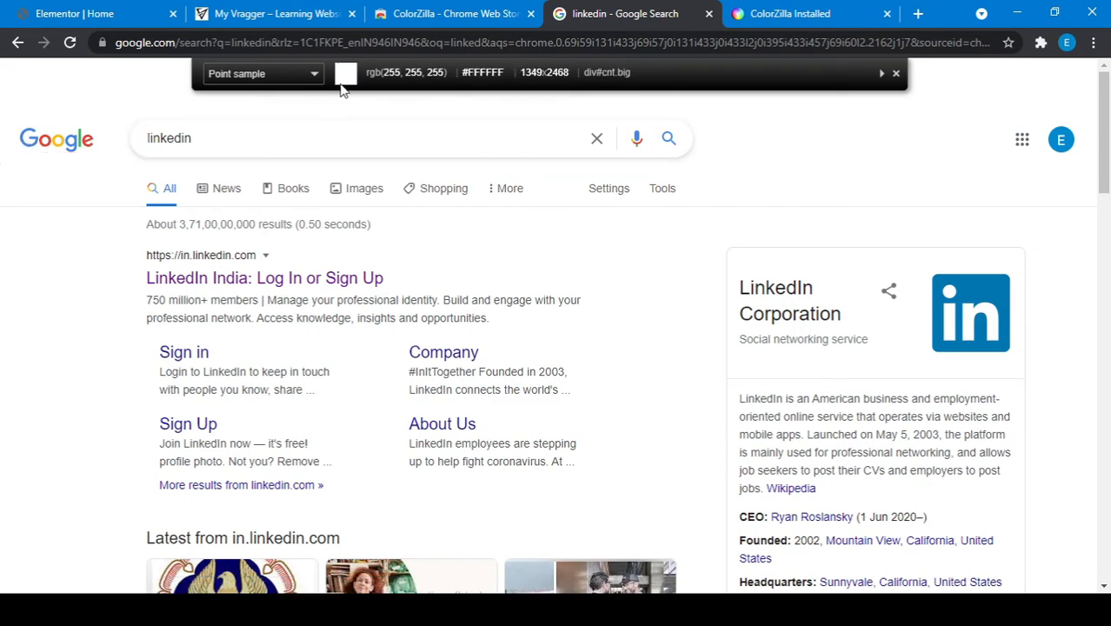
pyautogui.scroll(-8, 278, 335)
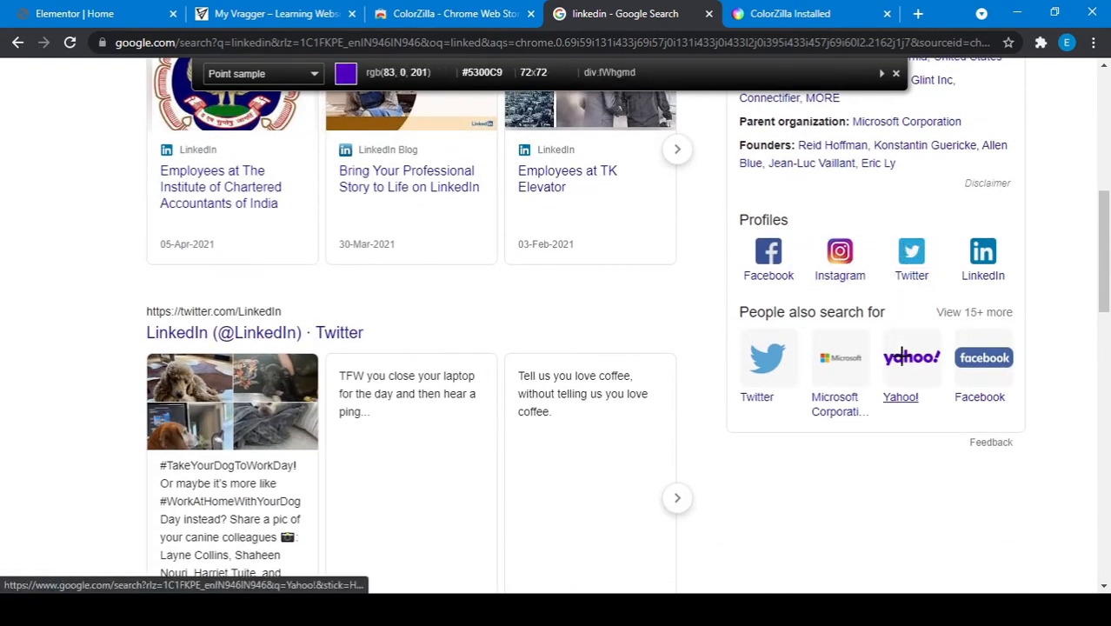
pyautogui.scroll(-15, 571, 418)
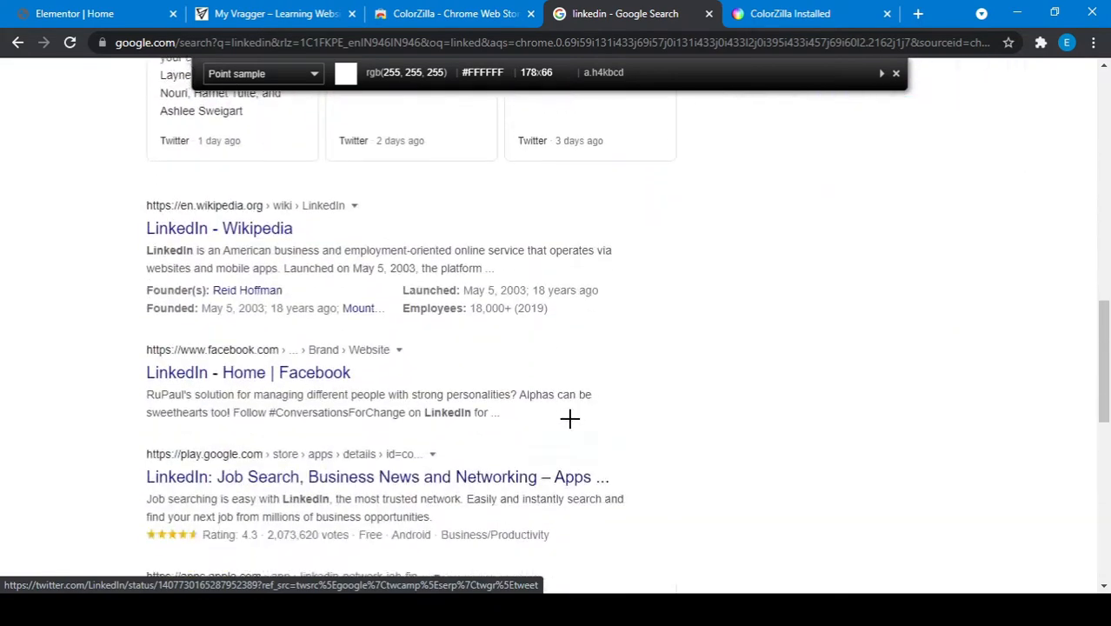
pyautogui.scroll(15, 571, 417)
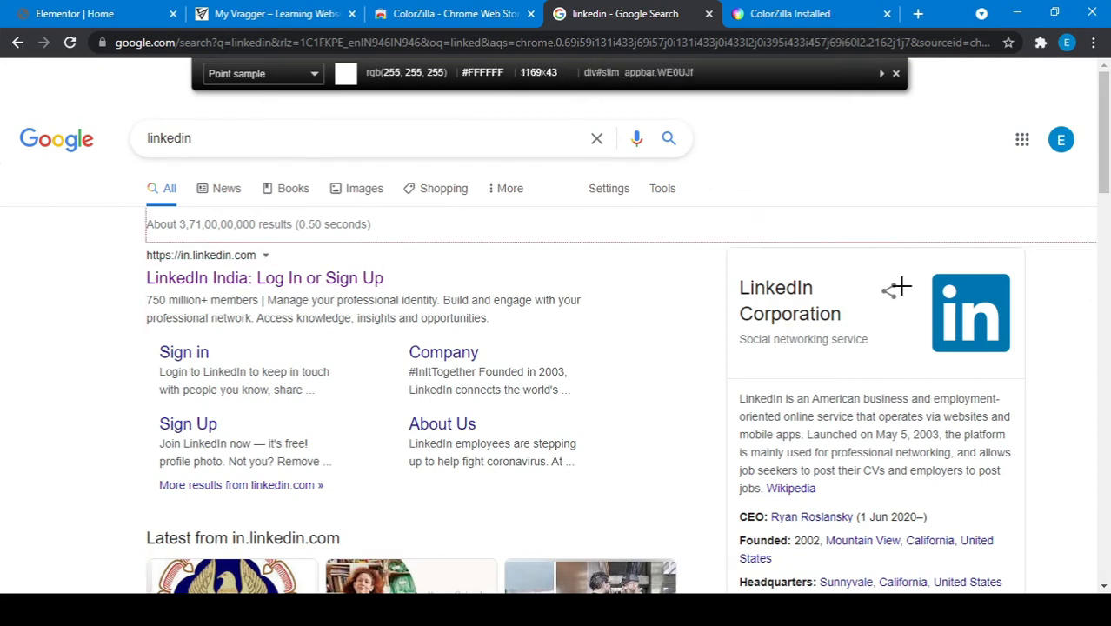
pyautogui.click(985, 296)
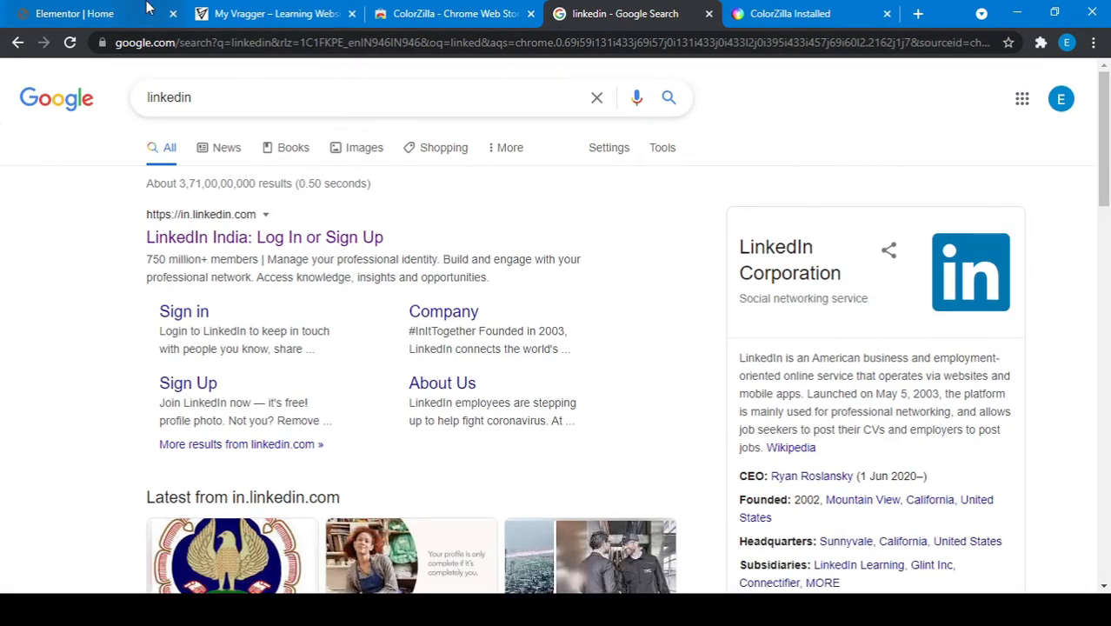
# - Set the text color of the Lorem ipsum text block in Elementor to the sampled #0077B5
pyautogui.click(90, 11)
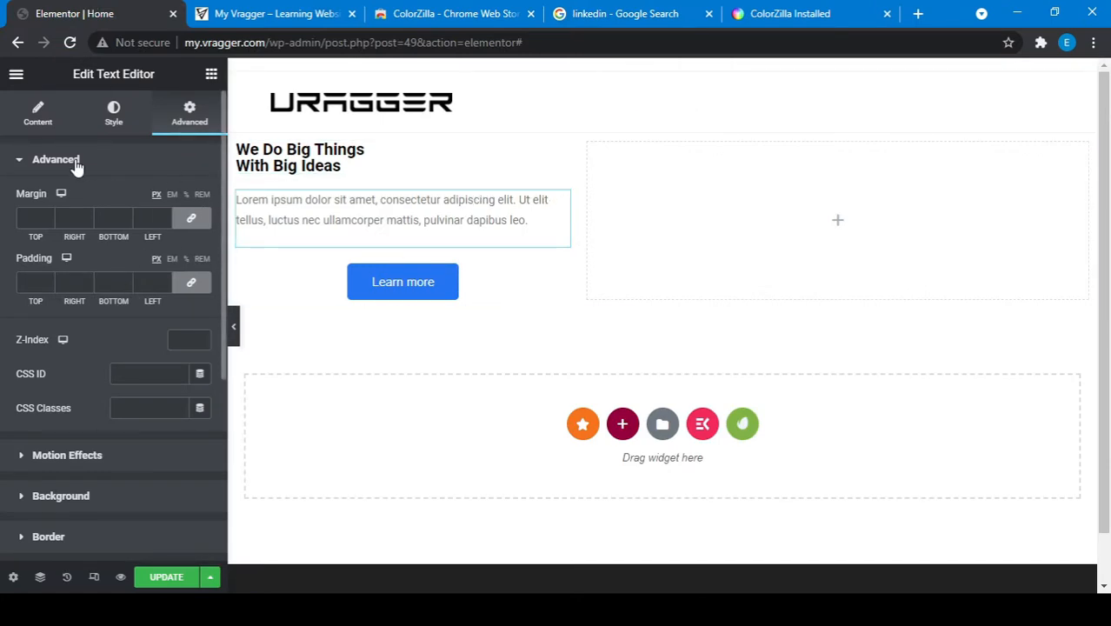
pyautogui.click(113, 111)
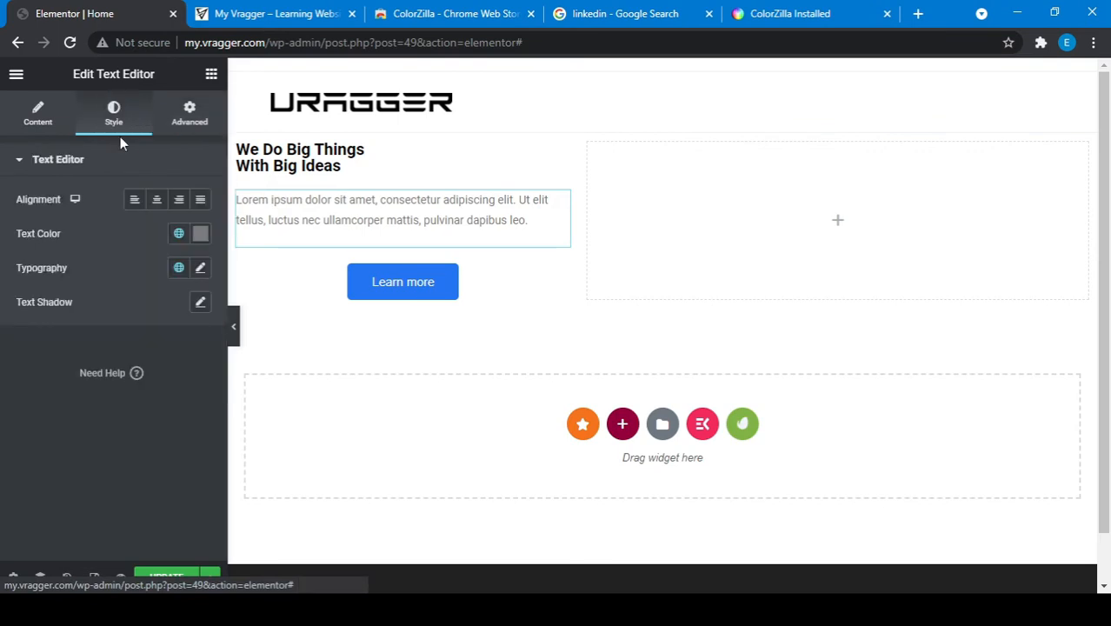
pyautogui.click(201, 234)
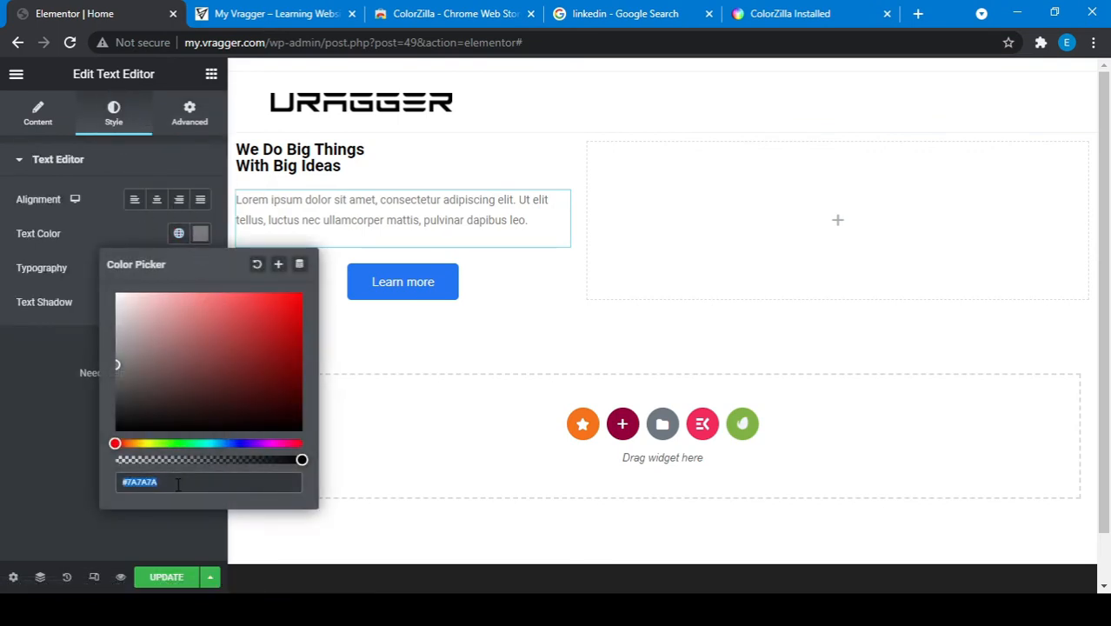
pyautogui.hotkey('ctrl', 'v')
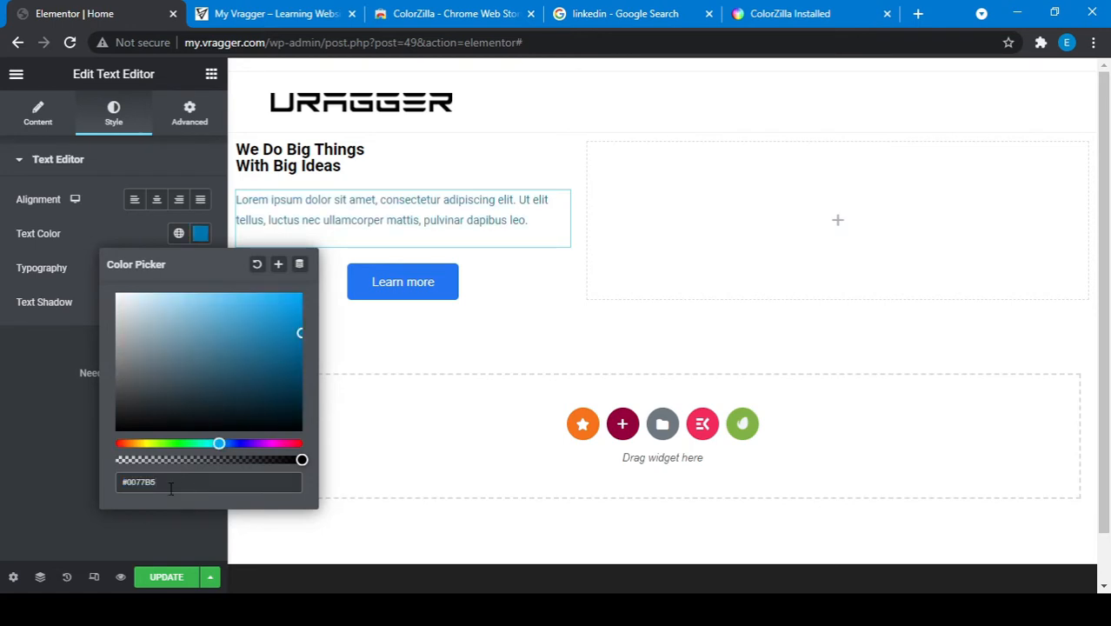
pyautogui.click(60, 471)
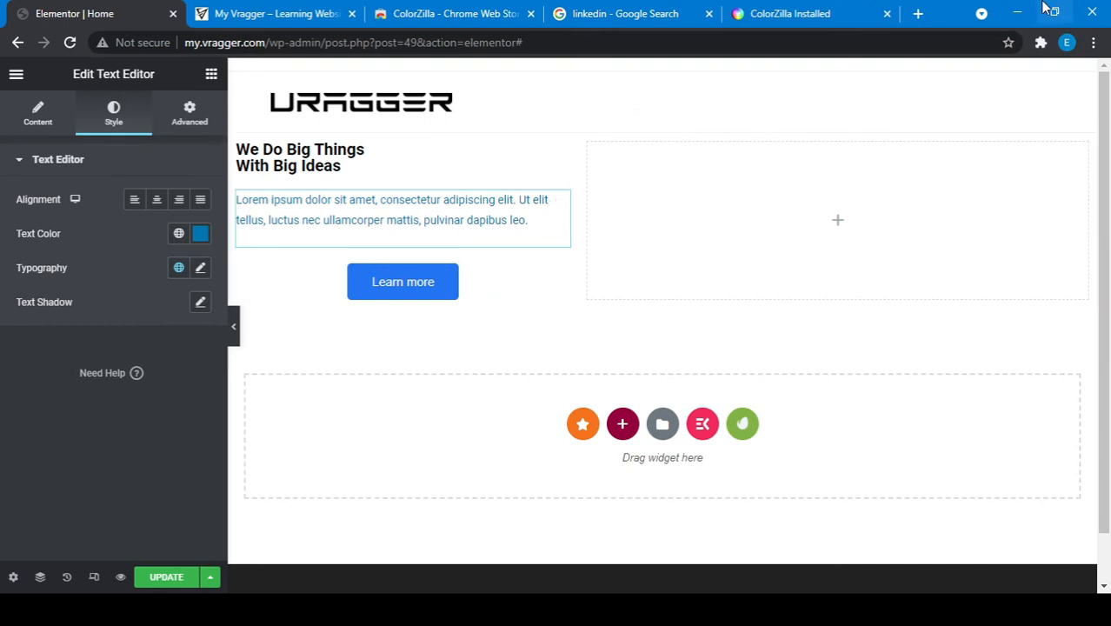
# - Close the ColorZilla and LinkedIn search tabs, and open the Google Fonts website through a search for "google fonts"
pyautogui.click(889, 14)
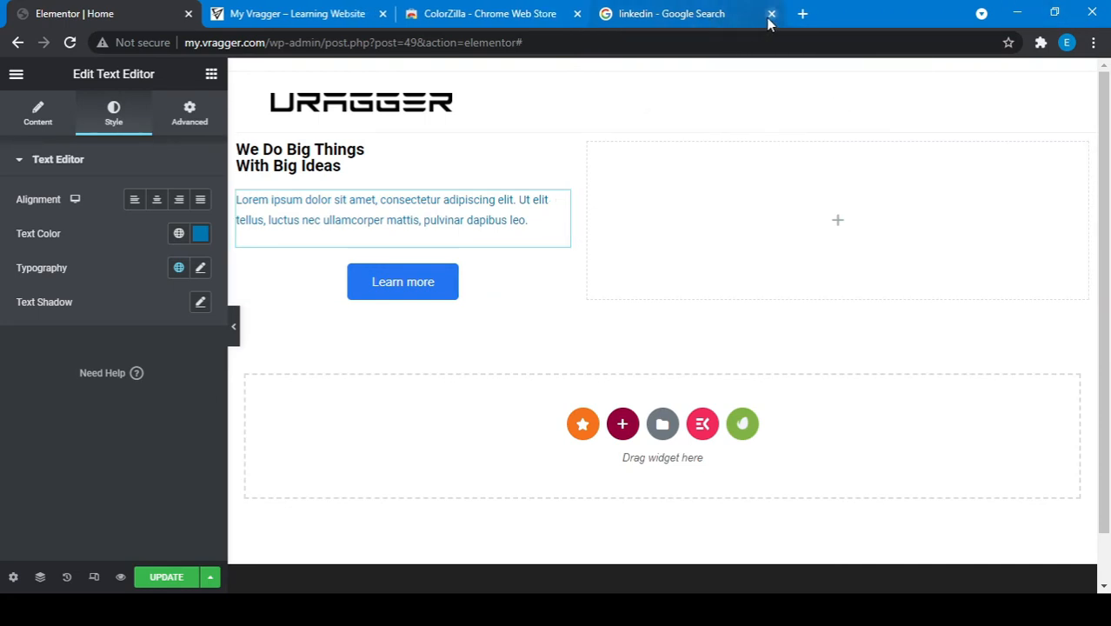
pyautogui.click(771, 14)
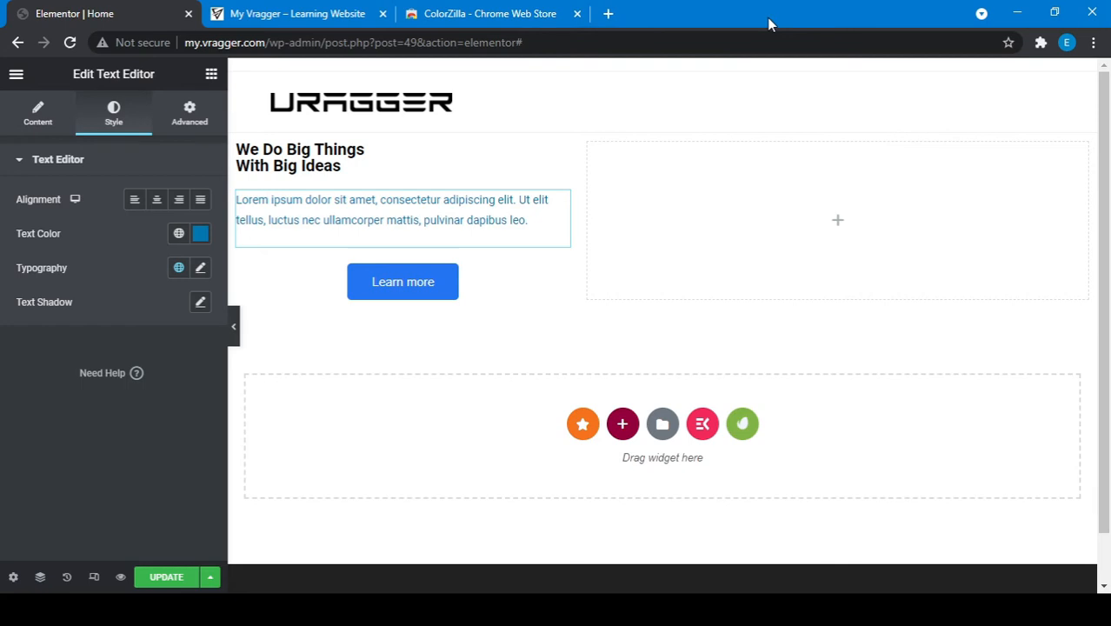
pyautogui.click(608, 14)
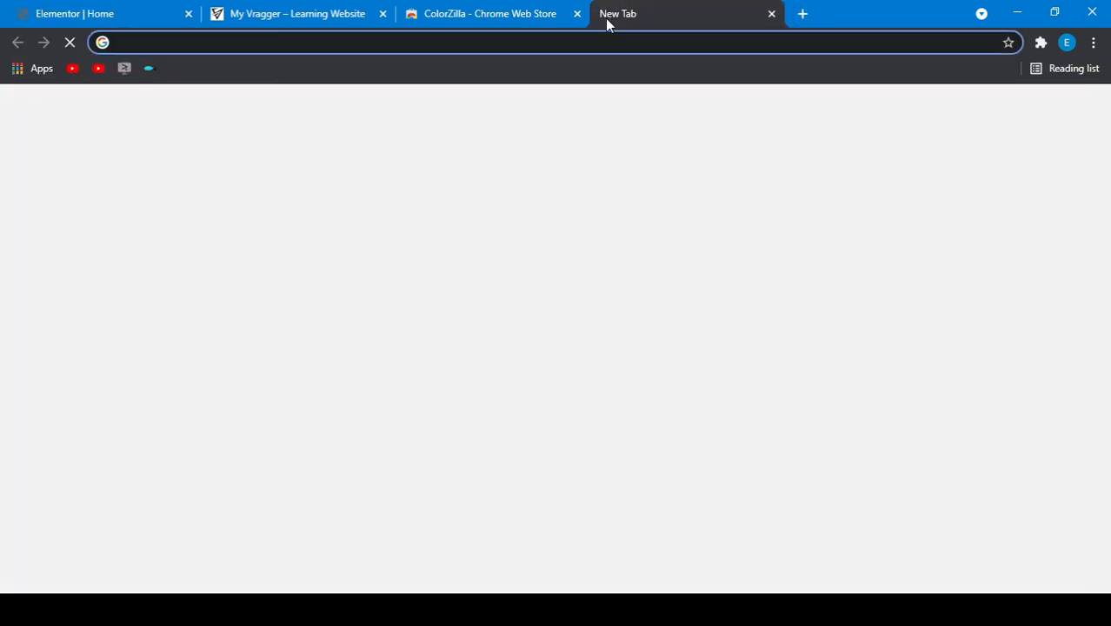
pyautogui.write('google')
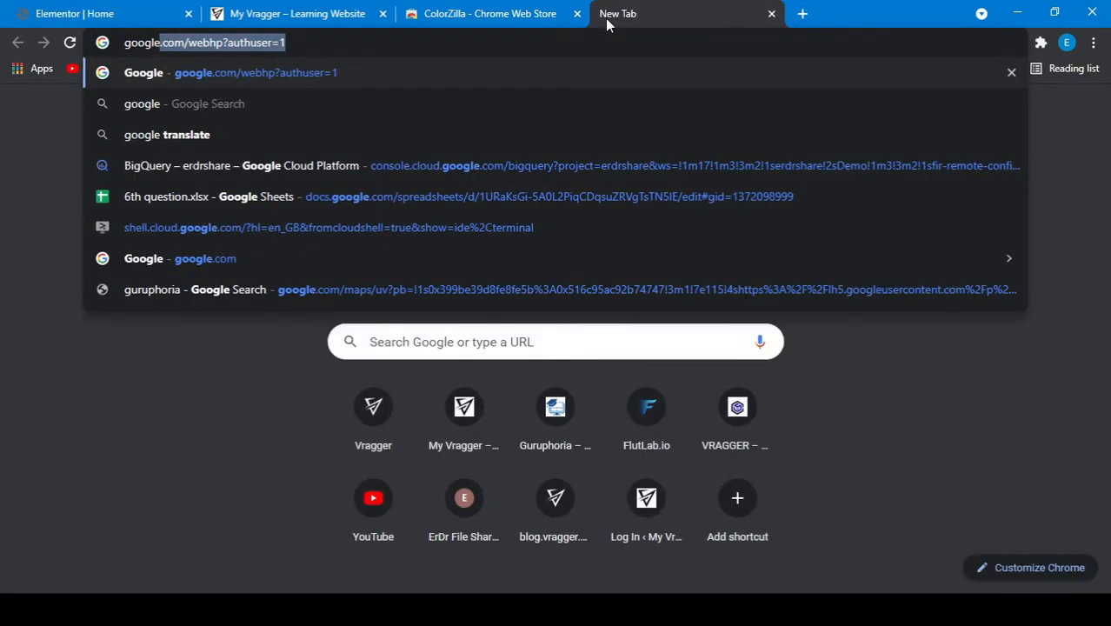
pyautogui.write(' fonts')
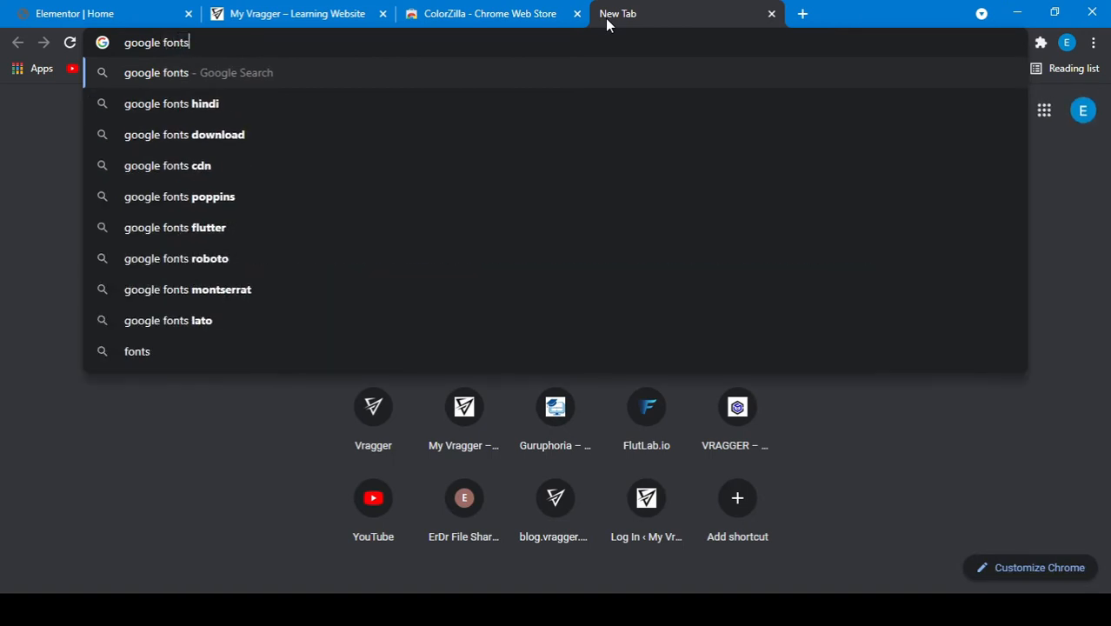
pyautogui.press('Return')
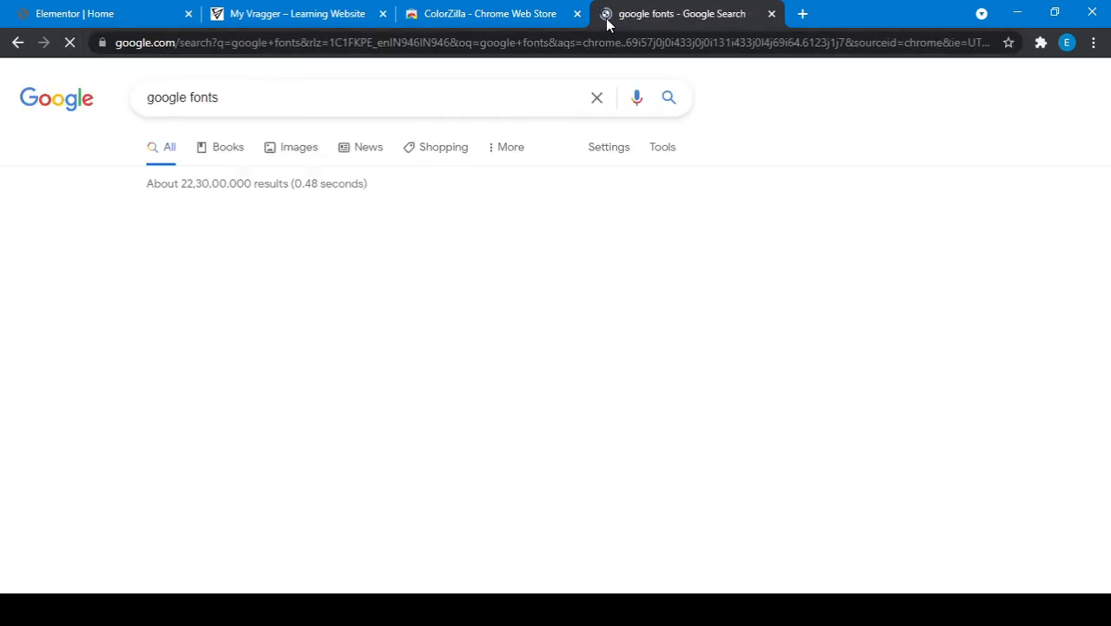
pyautogui.click(577, 13)
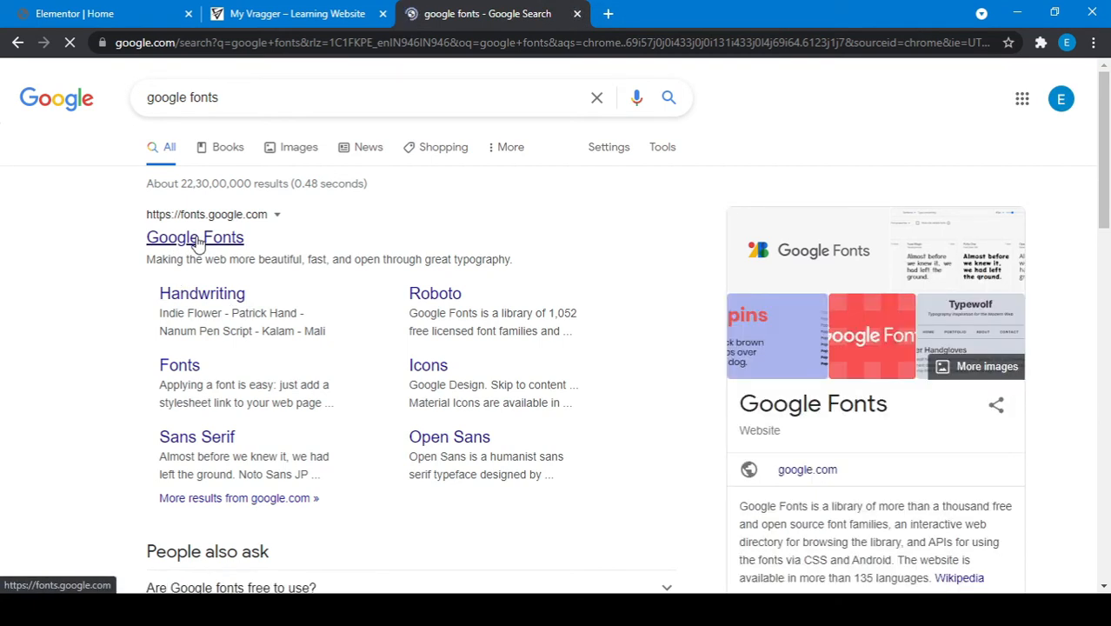
pyautogui.click(197, 240)
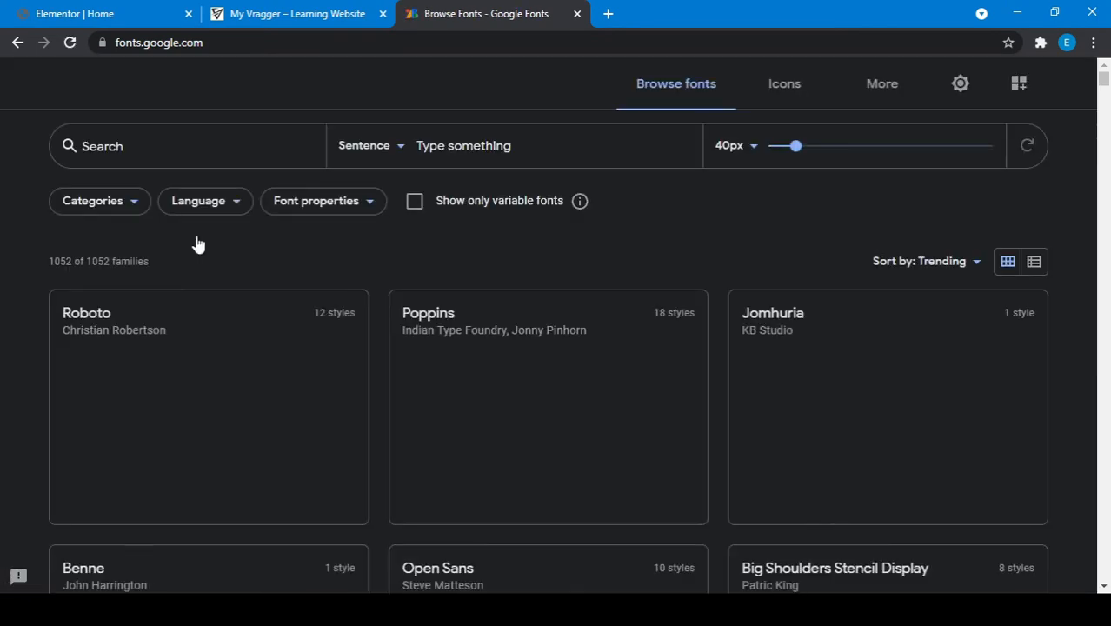
# - Copy the heading text "We Do Big Things With Big Ideas" from Elementor and use it as the Google Fonts preview sentence
pyautogui.click(284, 7)
pyautogui.click(126, 9)
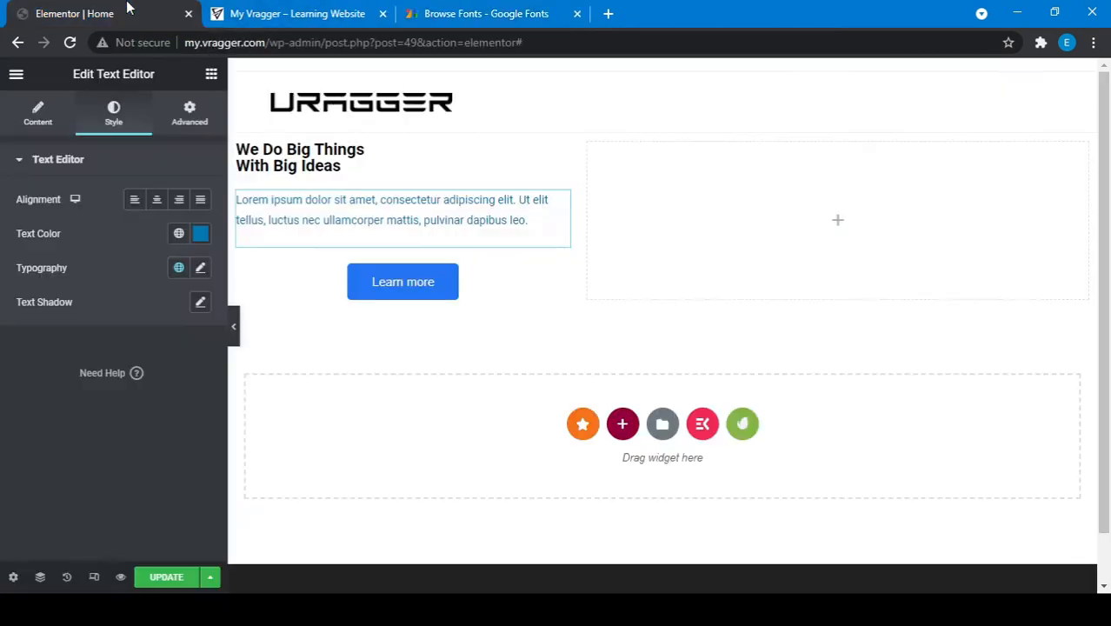
pyautogui.click(341, 169)
pyautogui.hotkey('ctrl', 'a')
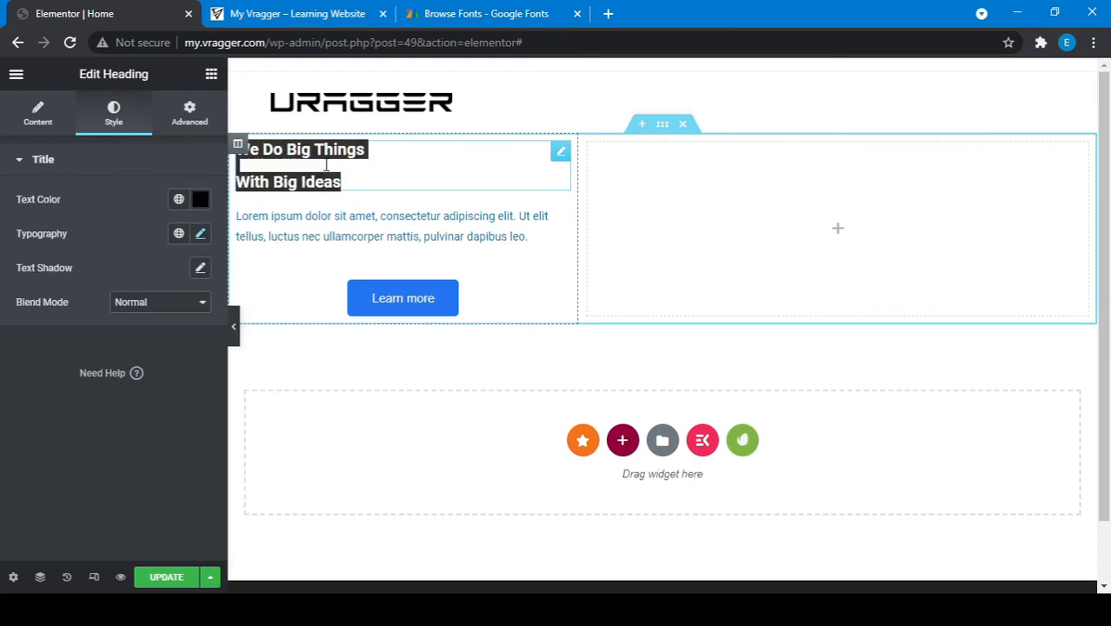
pyautogui.click(533, 10)
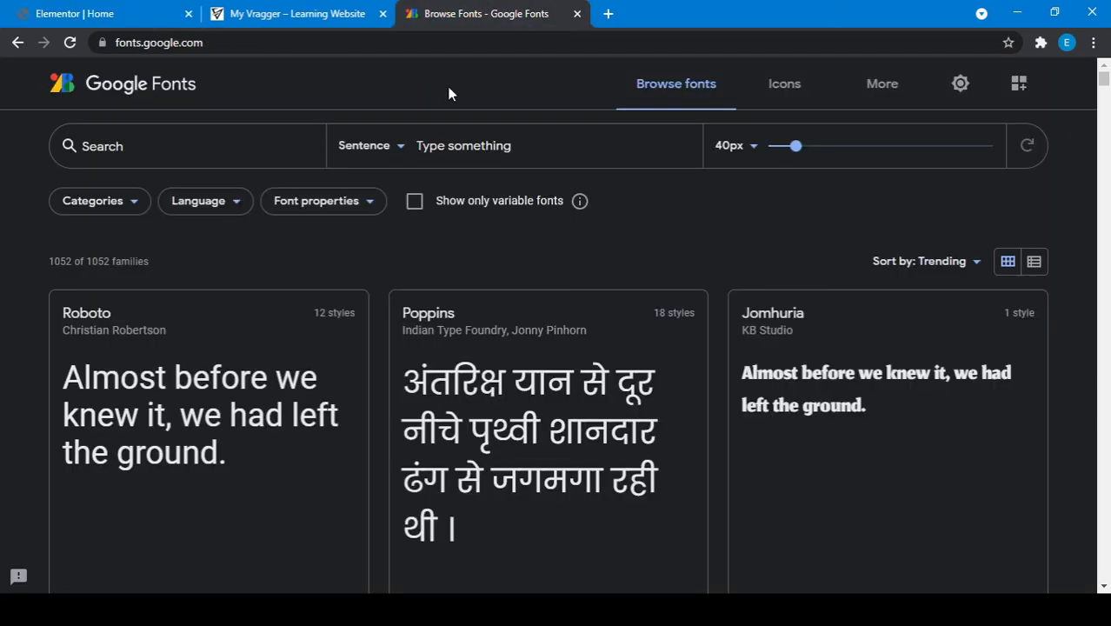
pyautogui.click(470, 150)
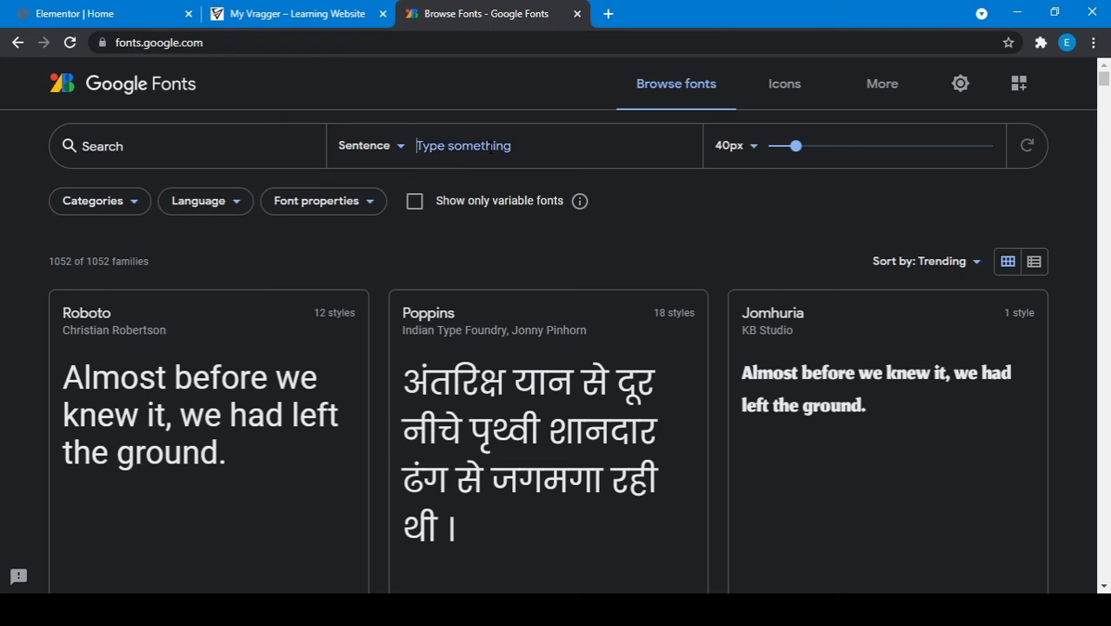
pyautogui.hotkey('ctrl', 'v')
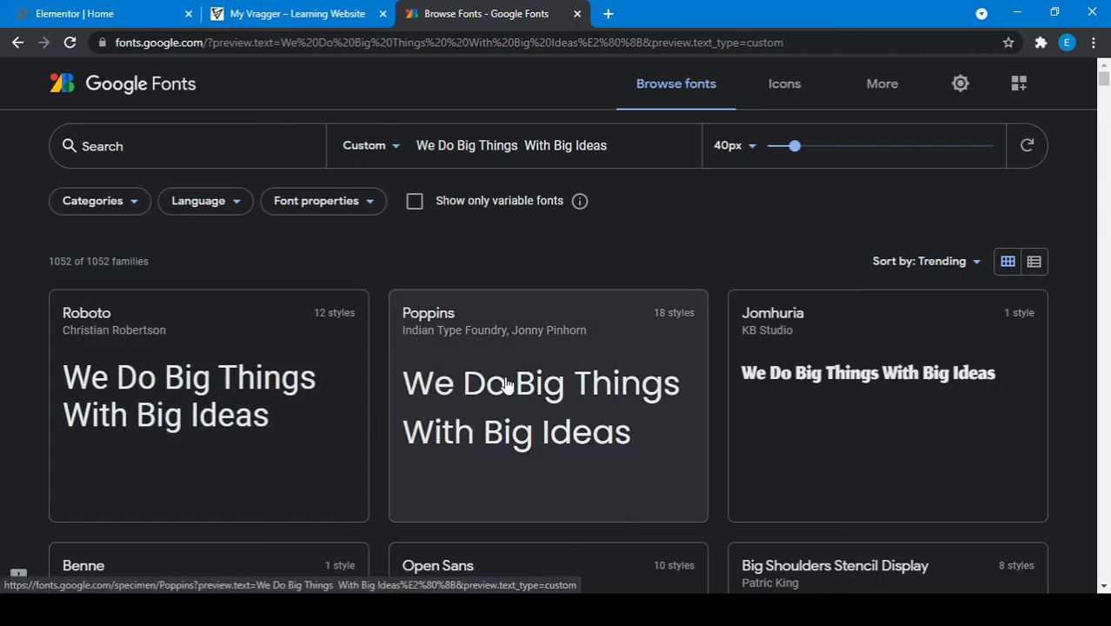
# - Browse the Google Fonts catalogue and compare how the font families render the heading sentence
pyautogui.scroll(-3, 561, 442)
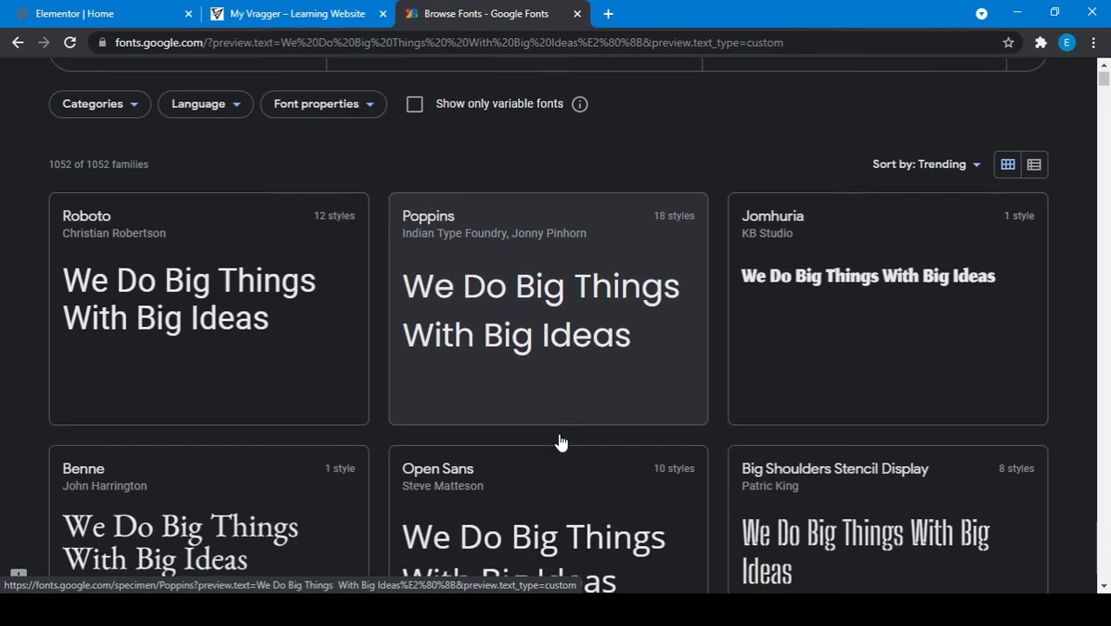
pyautogui.scroll(-3, 561, 441)
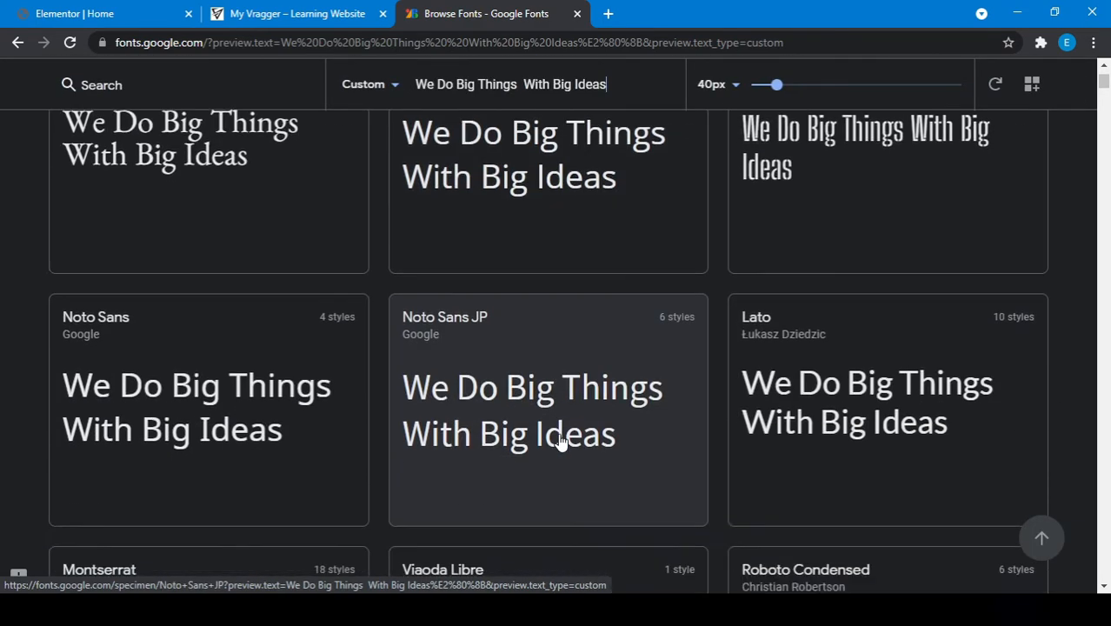
pyautogui.scroll(-1, 561, 442)
pyautogui.scroll(-2, 455, 414)
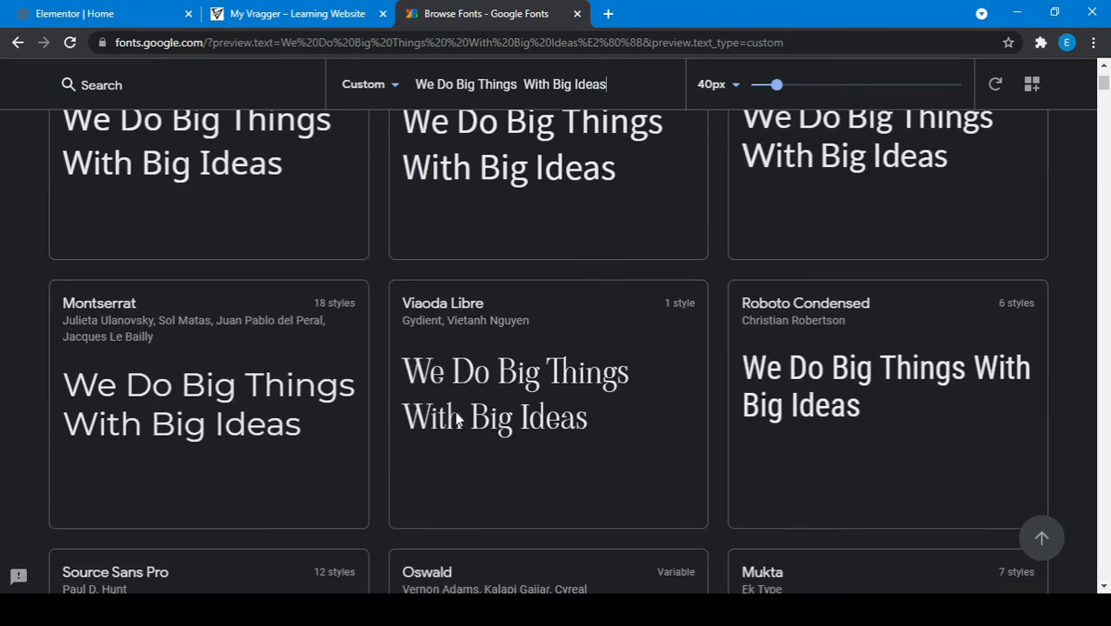
pyautogui.scroll(-6, 459, 421)
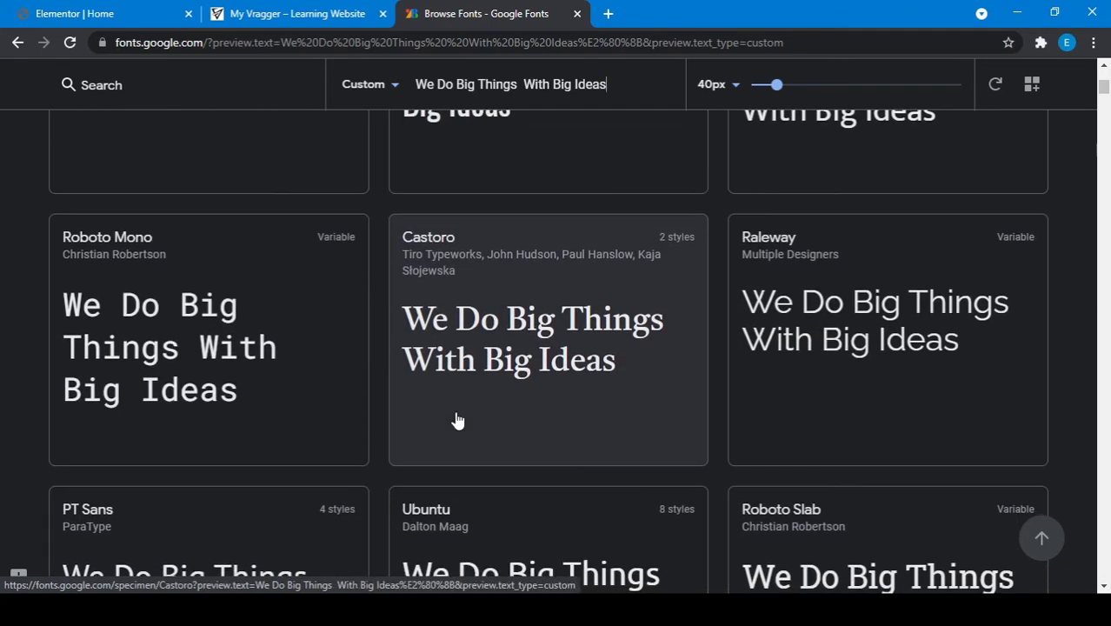
pyautogui.scroll(-4, 458, 421)
pyautogui.scroll(-5, 458, 421)
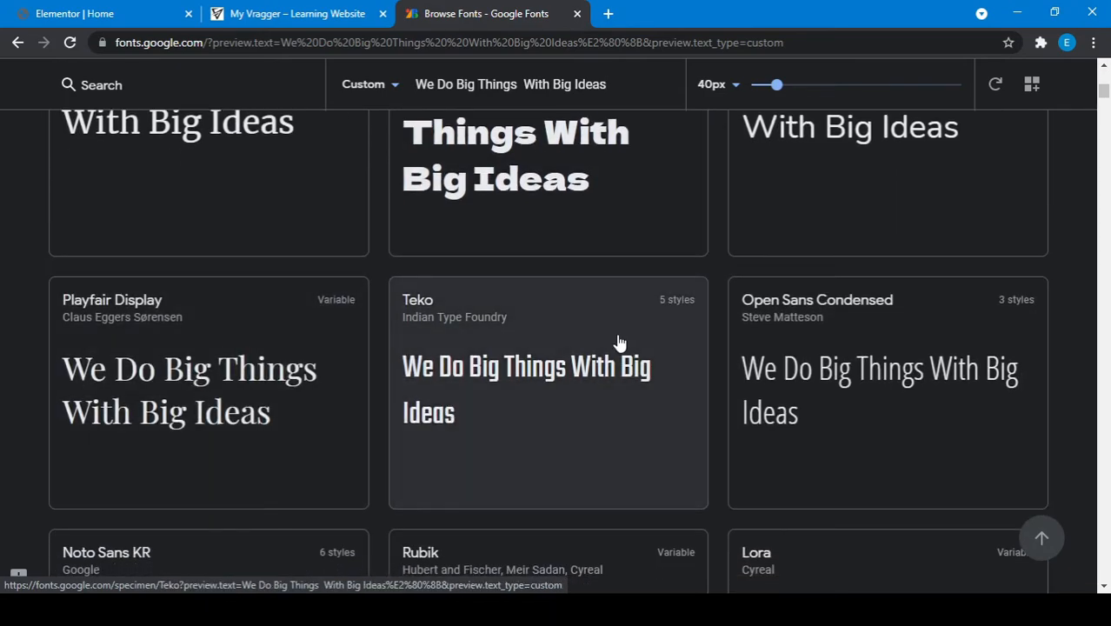
pyautogui.scroll(15, 620, 342)
pyautogui.scroll(3, 619, 342)
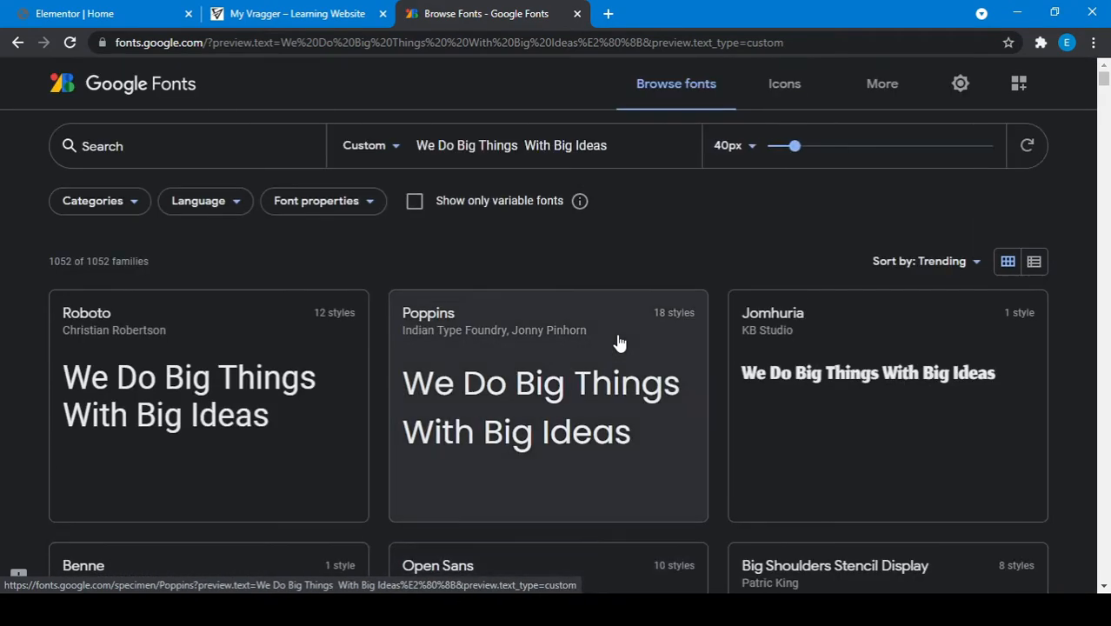
pyautogui.scroll(-15, 833, 415)
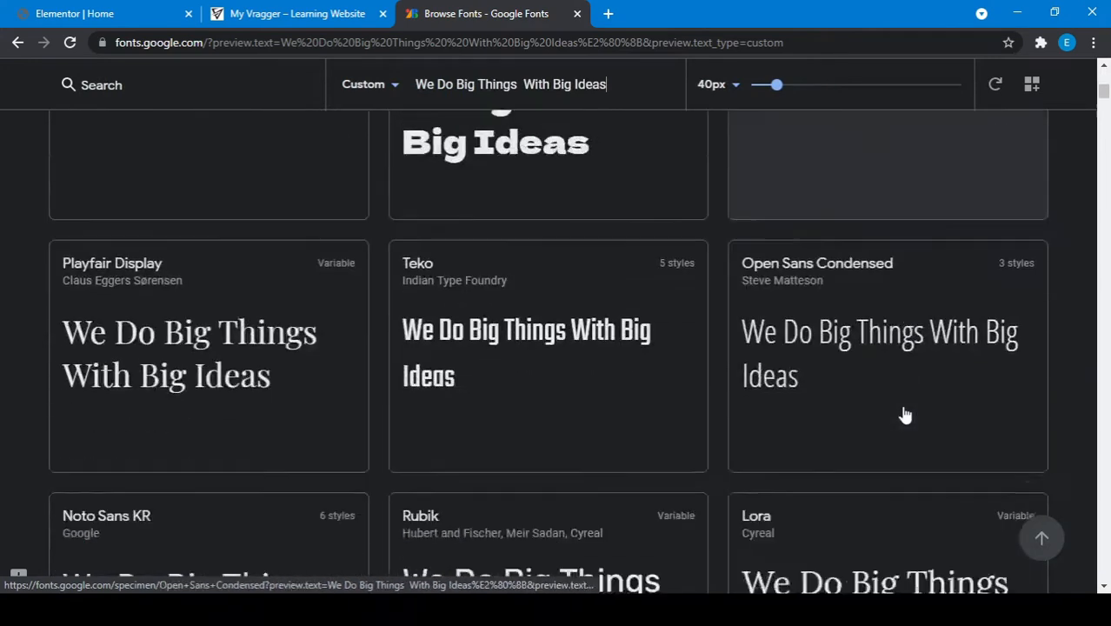
pyautogui.scroll(-1, 905, 415)
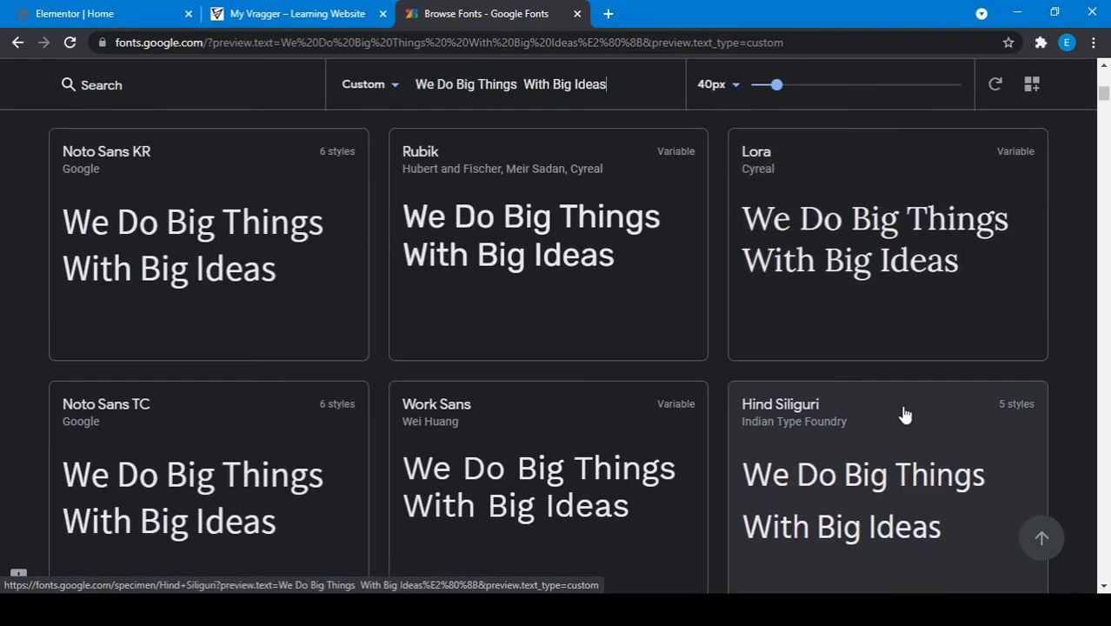
pyautogui.scroll(-4, 905, 415)
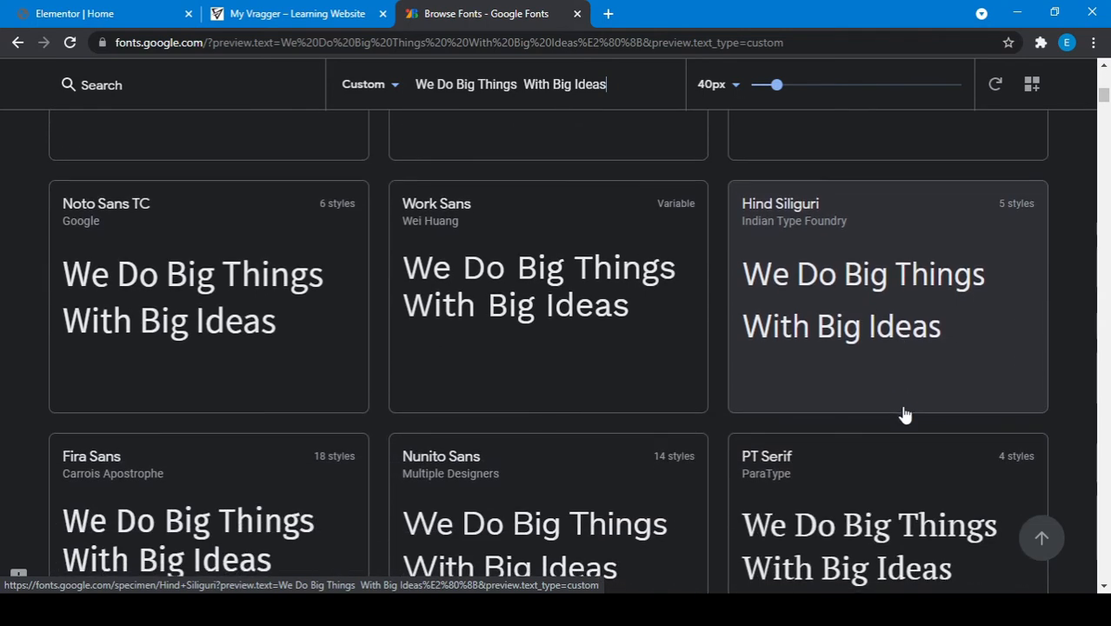
pyautogui.scroll(-10, 904, 415)
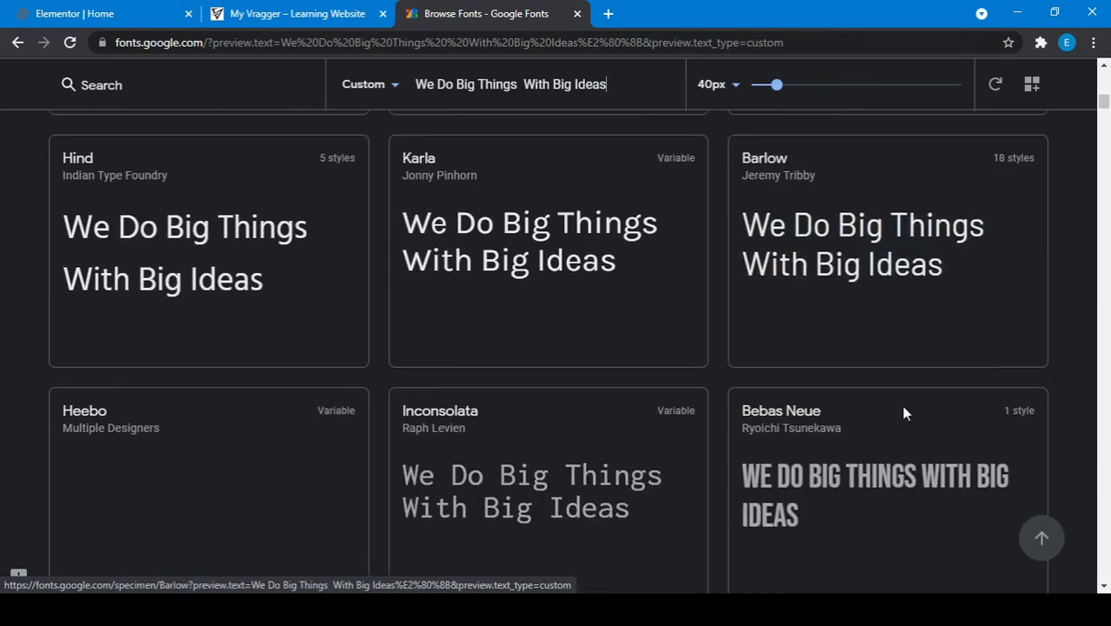
pyautogui.scroll(-2, 904, 415)
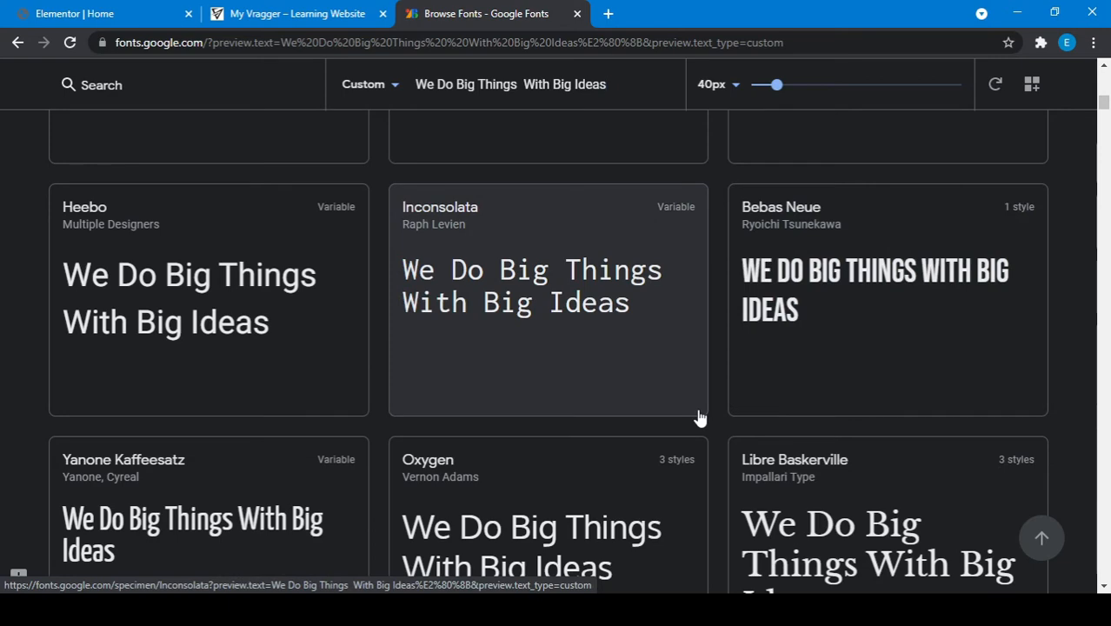
pyautogui.scroll(-8, 700, 419)
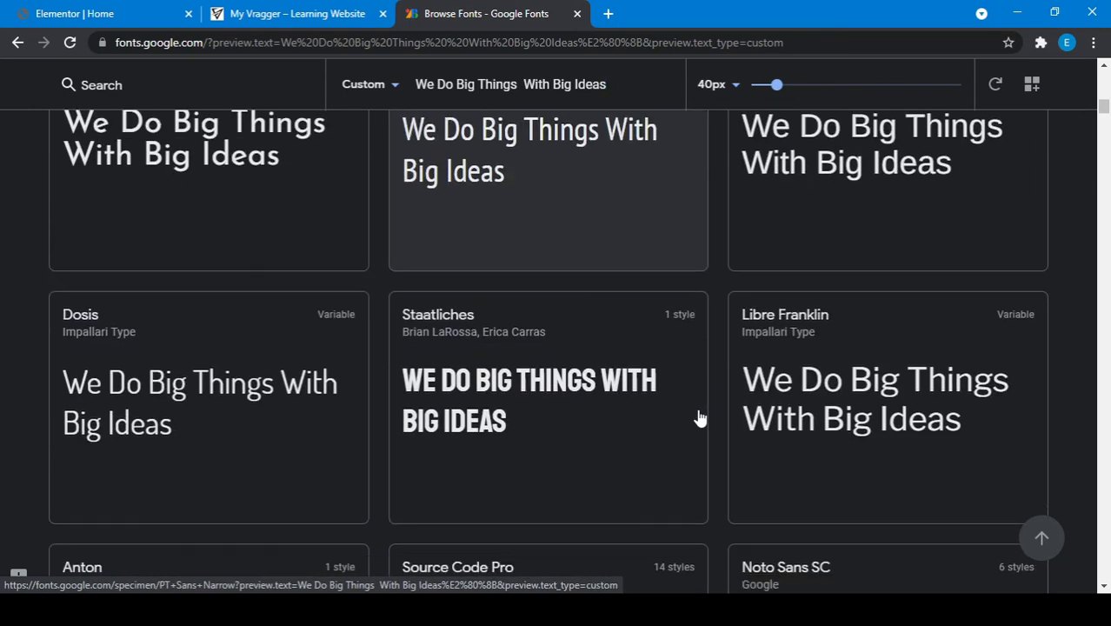
pyautogui.scroll(-2, 700, 419)
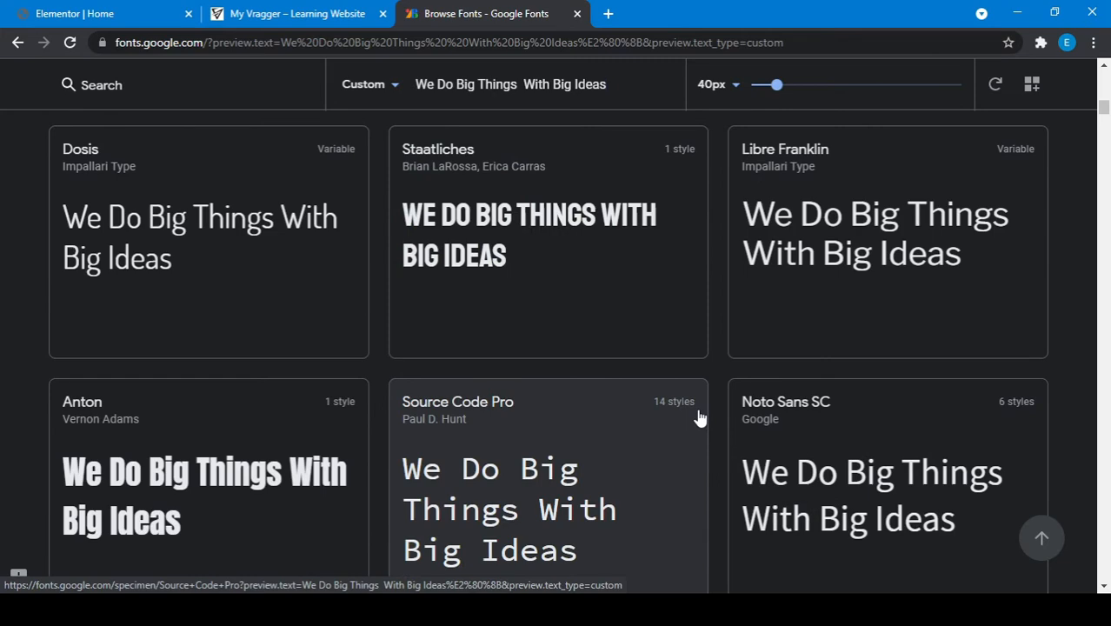
pyautogui.scroll(-3, 700, 418)
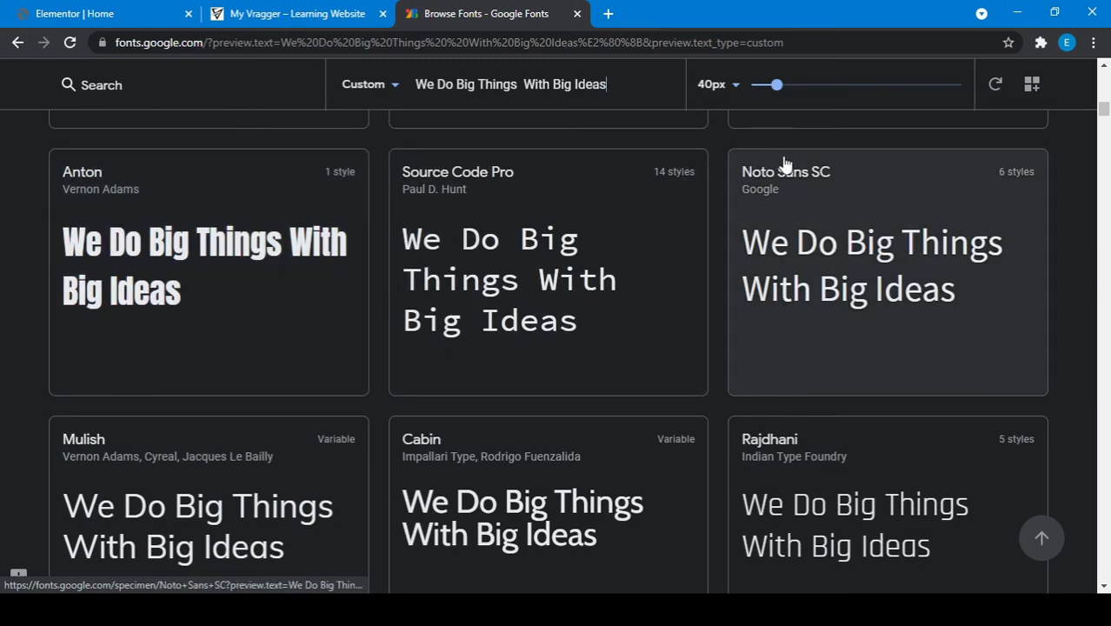
pyautogui.scroll(-3, 769, 496)
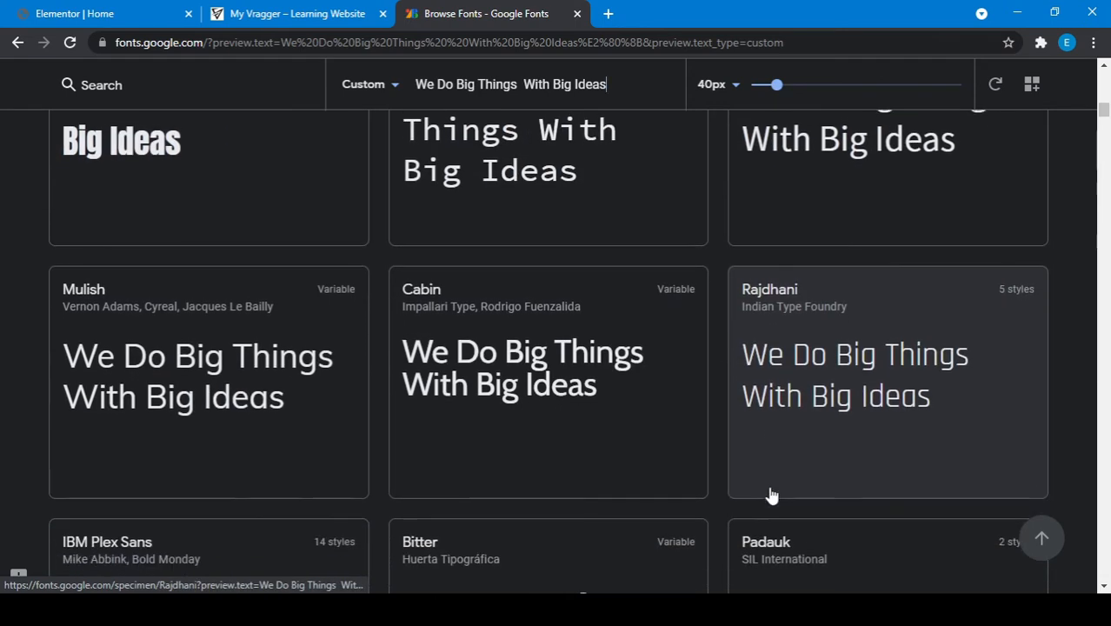
pyautogui.scroll(-7, 435, 525)
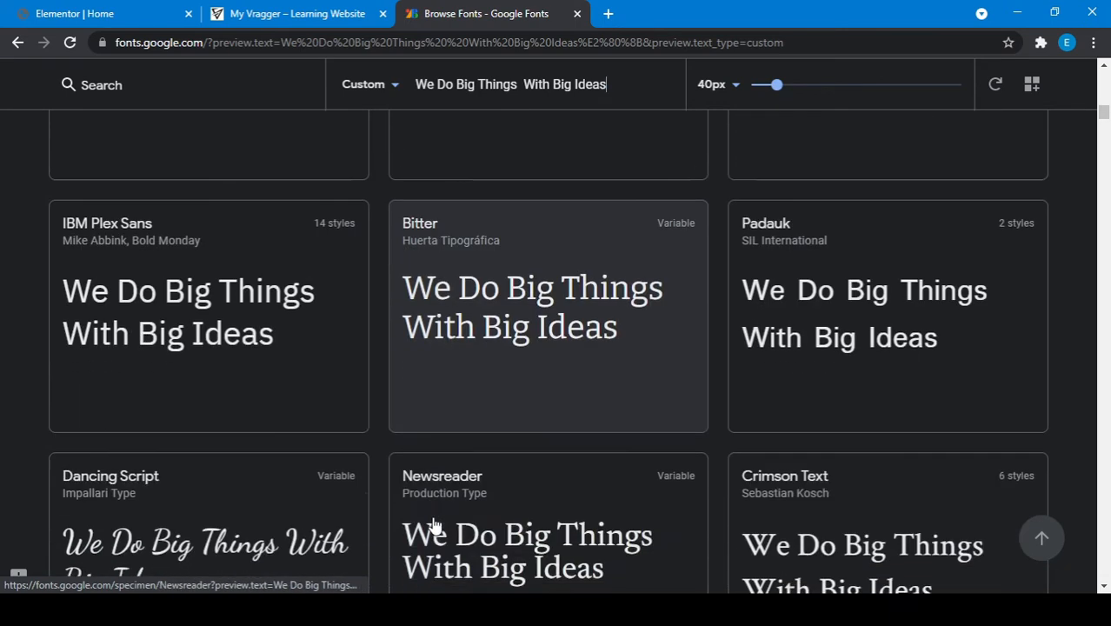
pyautogui.scroll(-2, 435, 525)
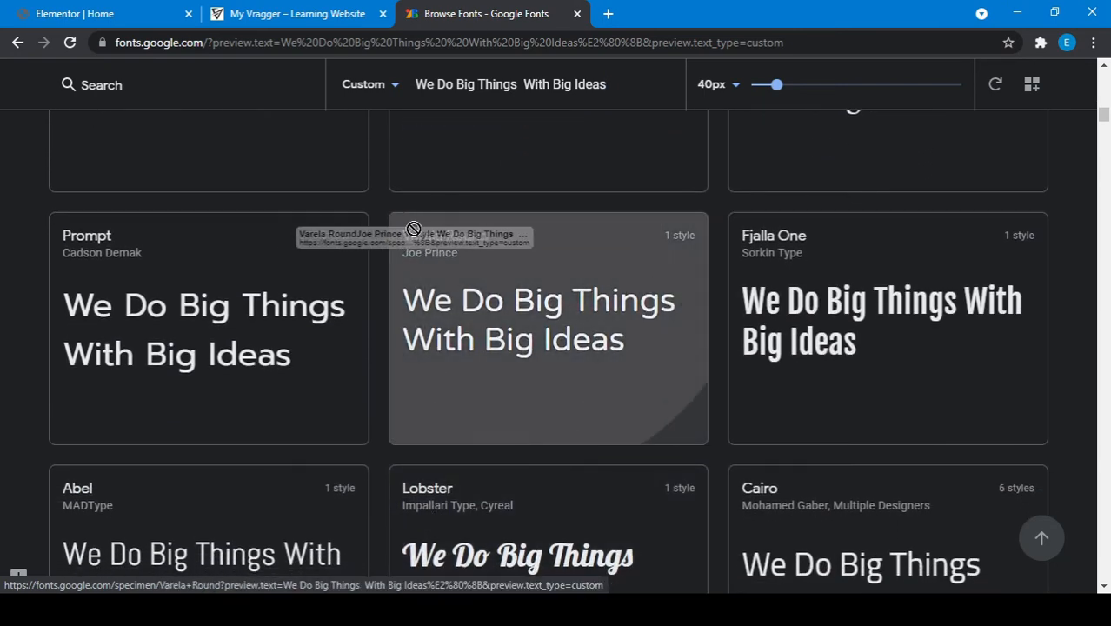
pyautogui.scroll(-3, 683, 435)
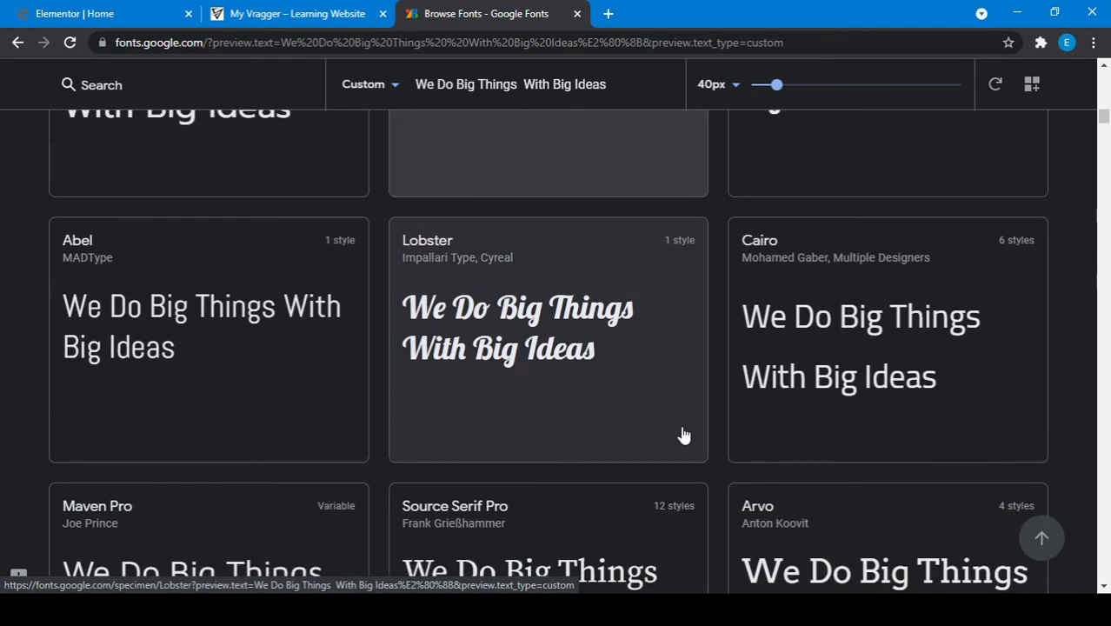
pyautogui.scroll(-5, 684, 435)
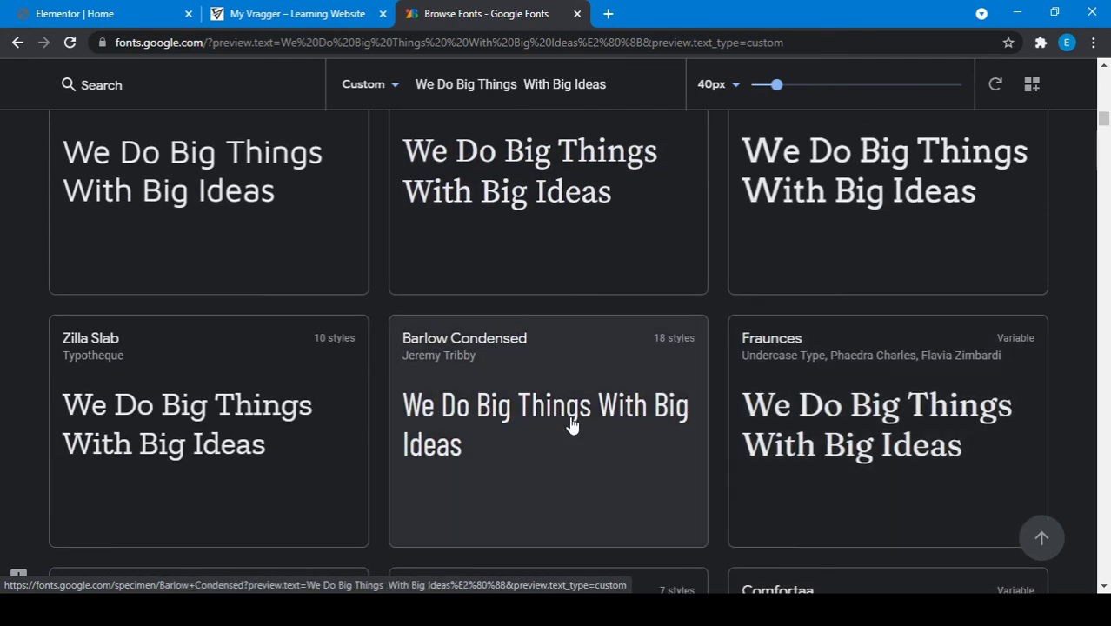
pyautogui.scroll(-3, 576, 422)
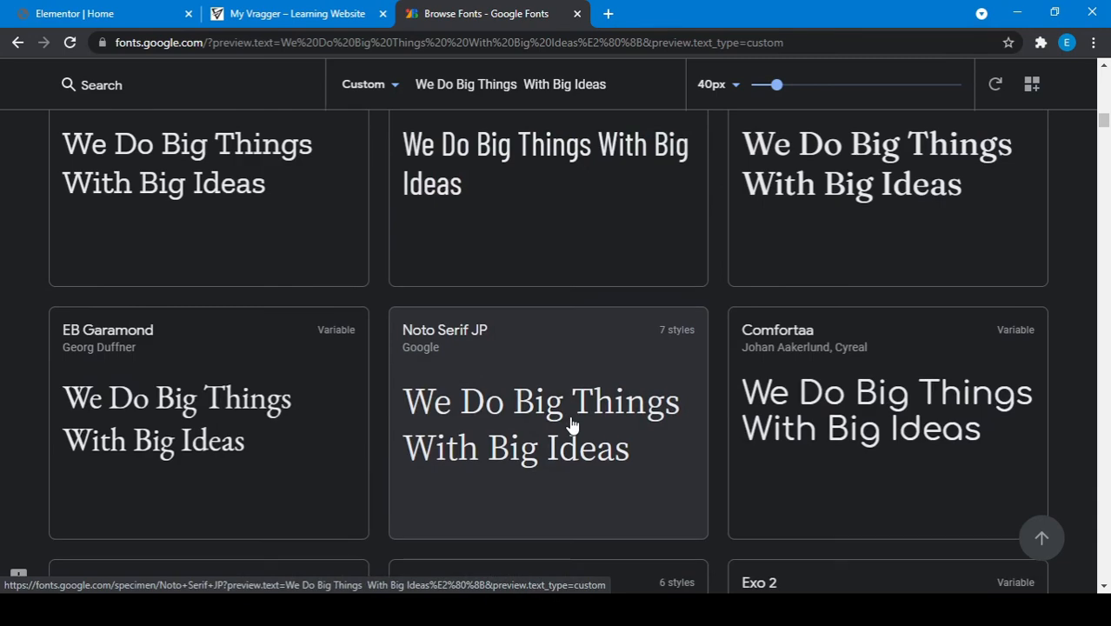
pyautogui.scroll(10, 573, 424)
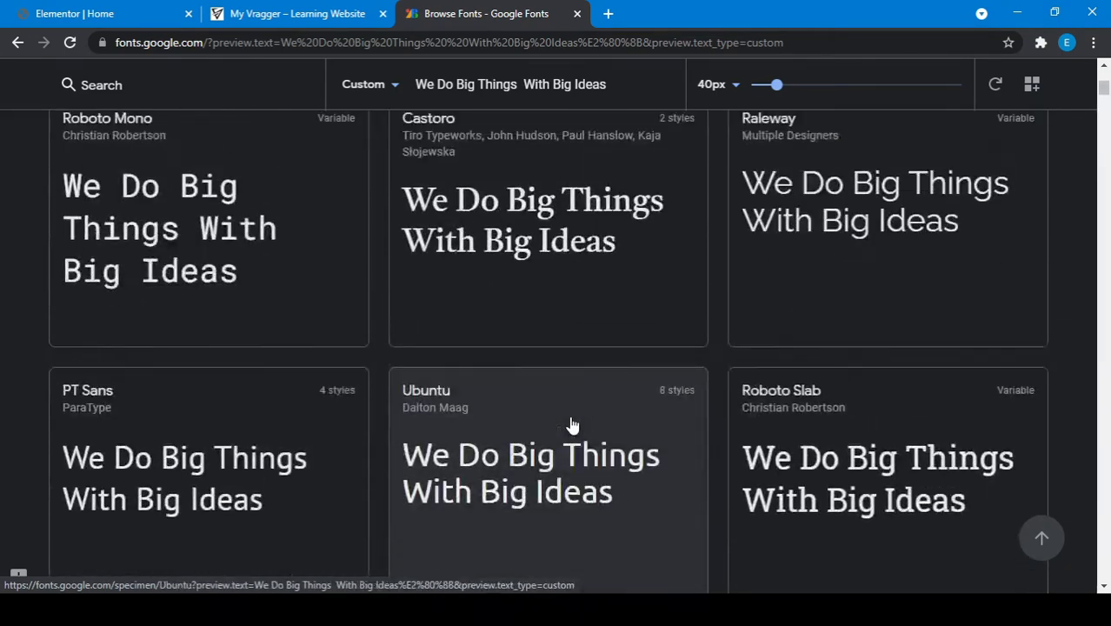
pyautogui.scroll(10, 572, 424)
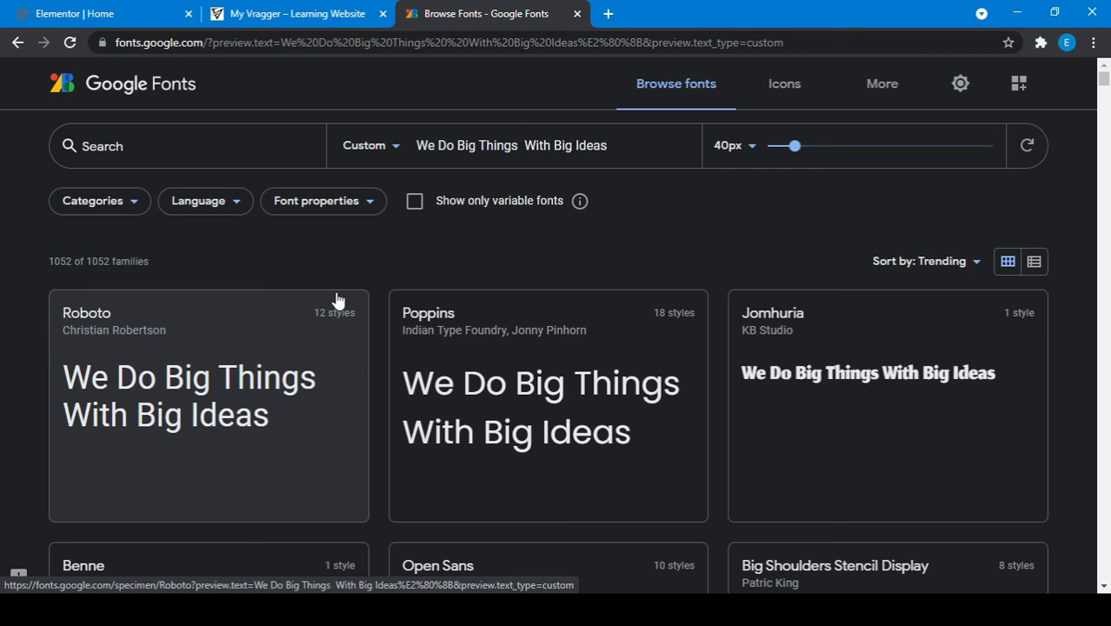
# - Switch back to the Elementor Home page and set the "We Do Big Things With Big Ideas" heading's font family to Poppins
pyautogui.click(115, 7)
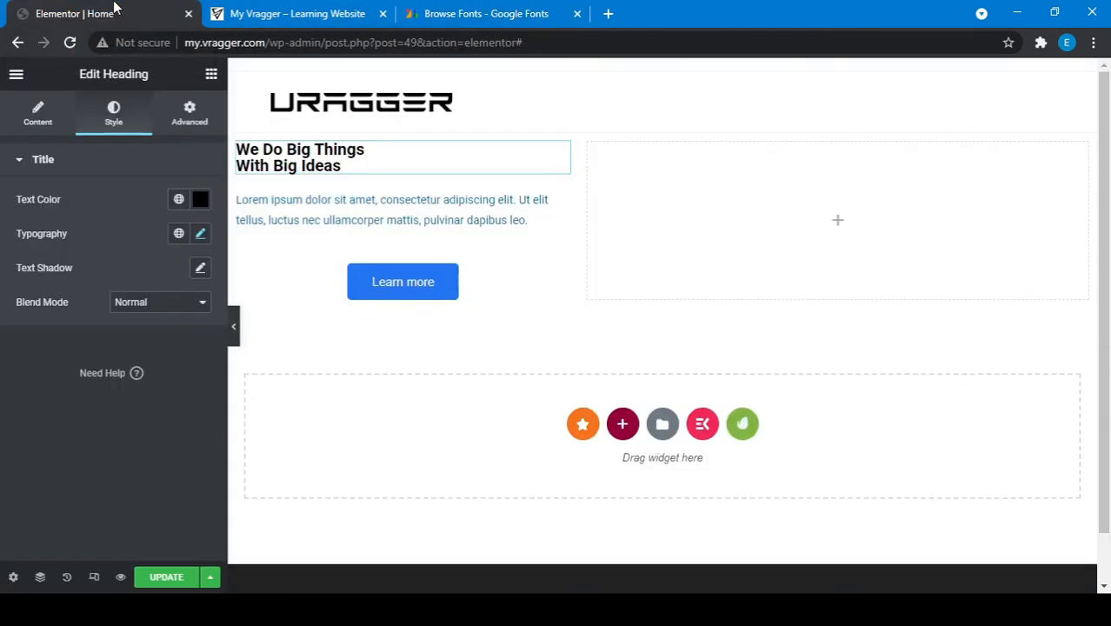
pyautogui.click(392, 150)
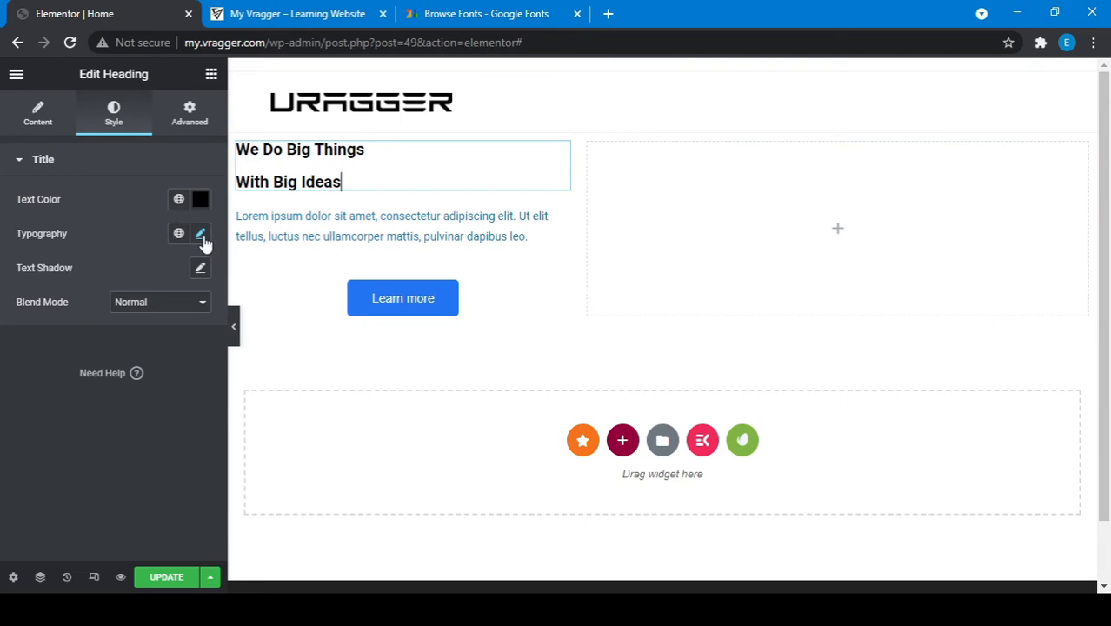
pyautogui.click(201, 235)
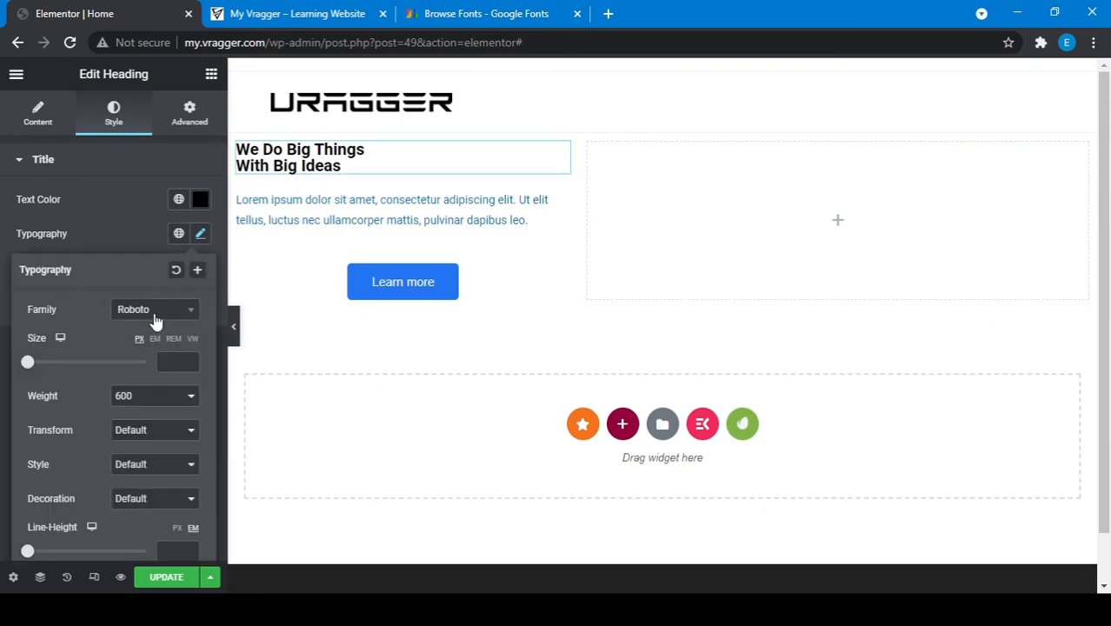
pyautogui.click(156, 315)
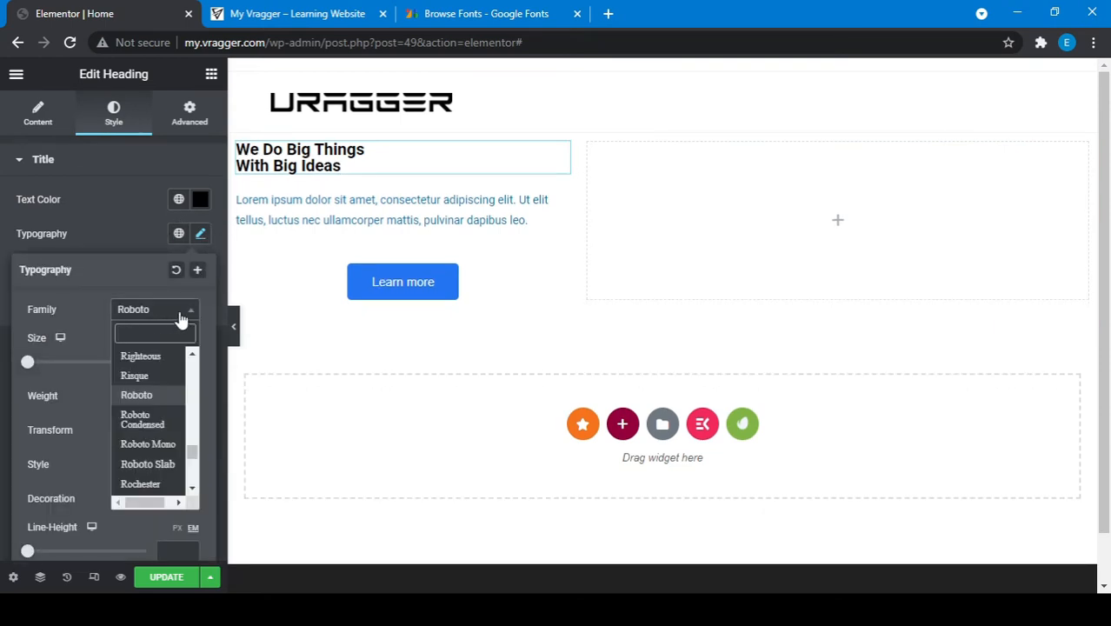
pyautogui.write('pop')
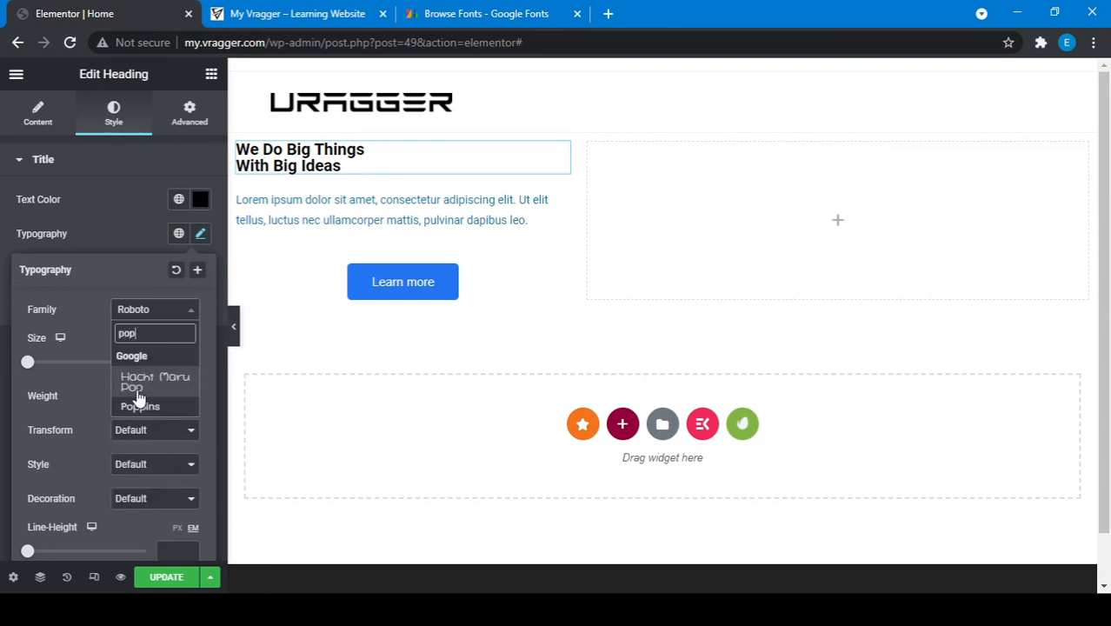
pyautogui.click(141, 408)
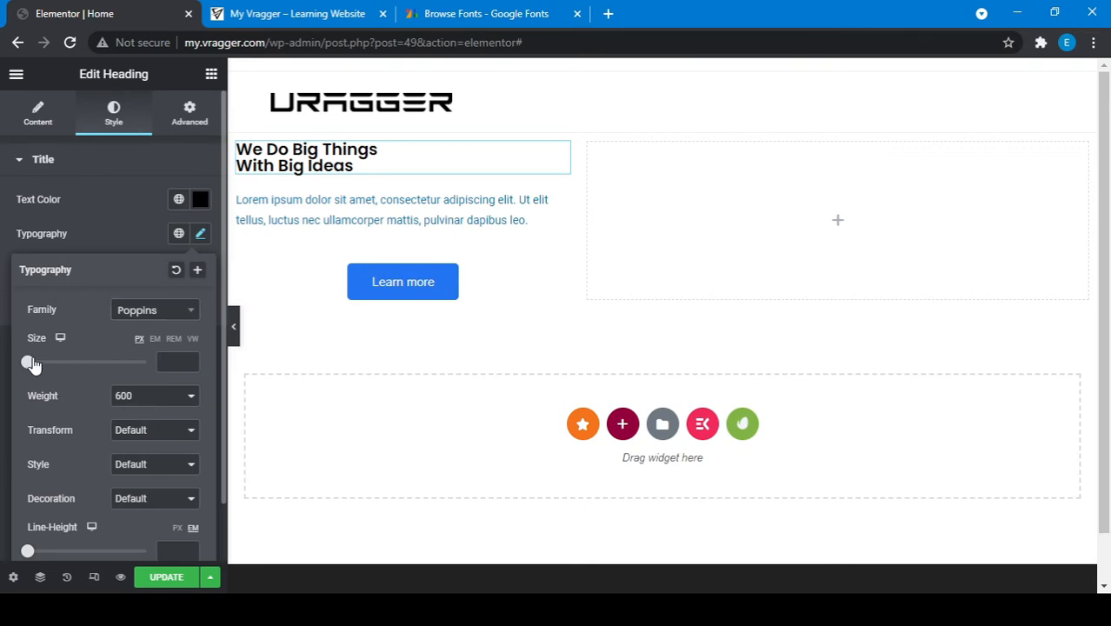
# - Set the heading's font size to 42 px and, after trying weight 800, its weight to 700
pyautogui.moveTo(27, 362); pyautogui.dragTo(53, 366)
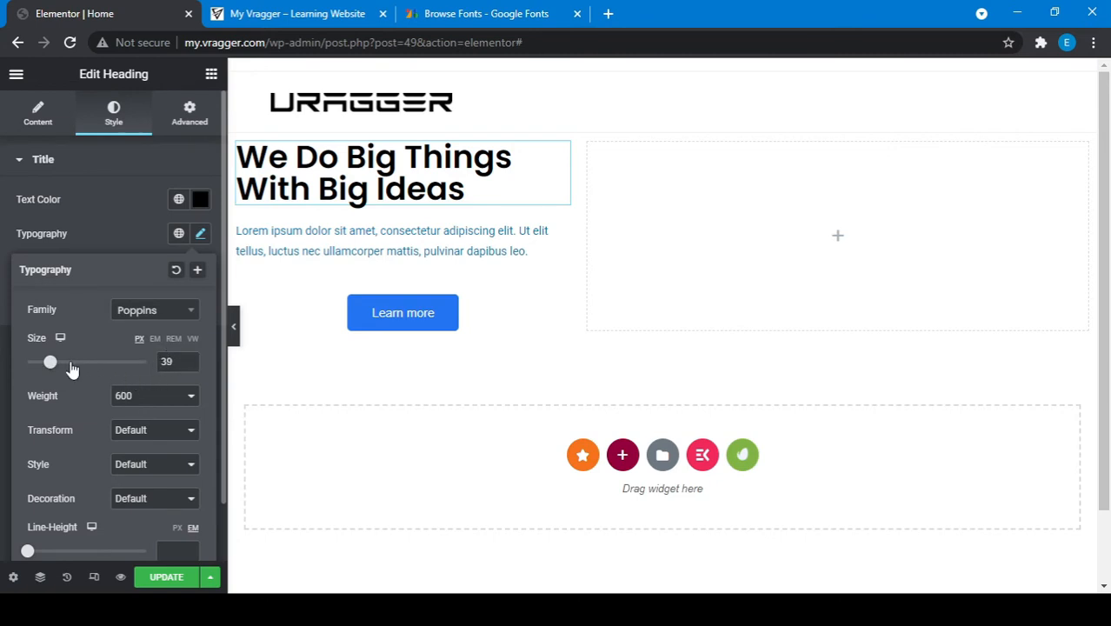
pyautogui.moveTo(55, 368); pyautogui.dragTo(54, 367)
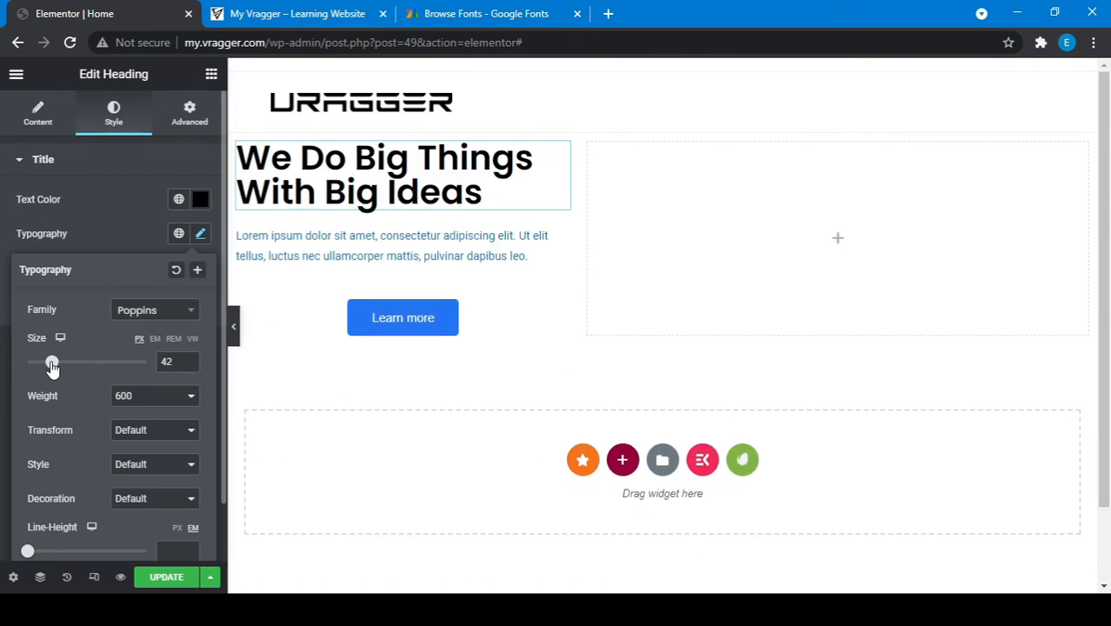
pyautogui.click(132, 397)
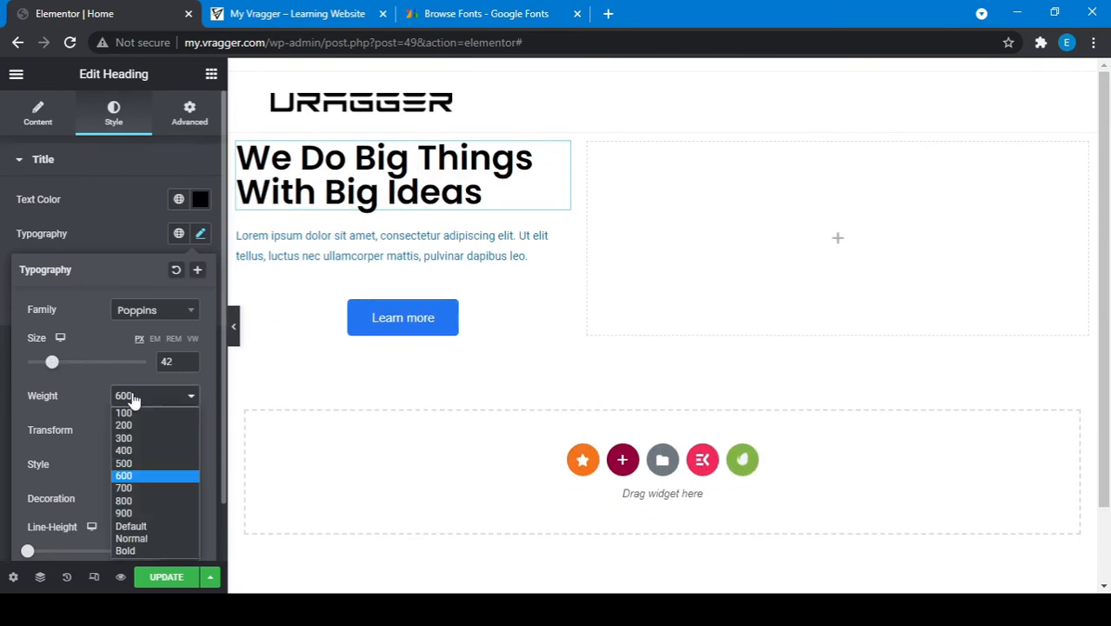
pyautogui.click(129, 502)
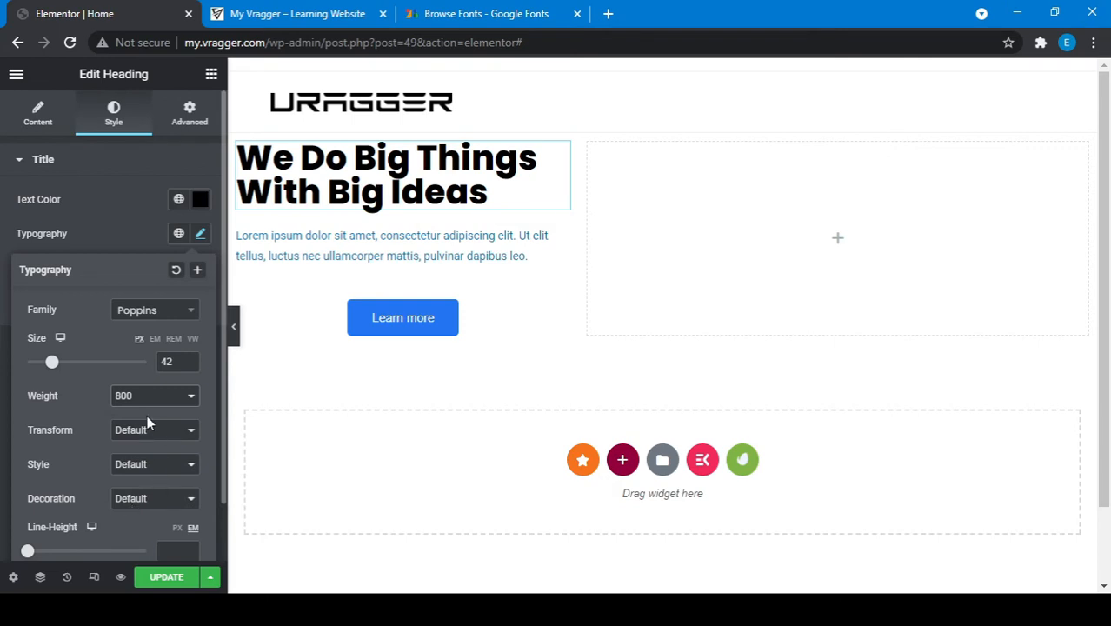
pyautogui.click(132, 399)
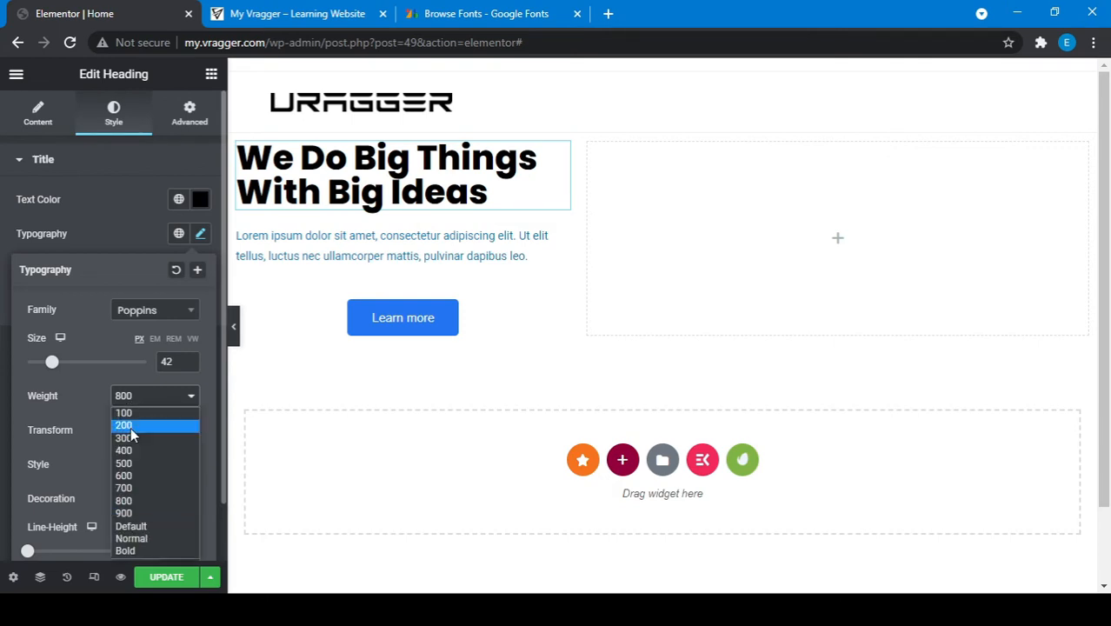
pyautogui.click(135, 487)
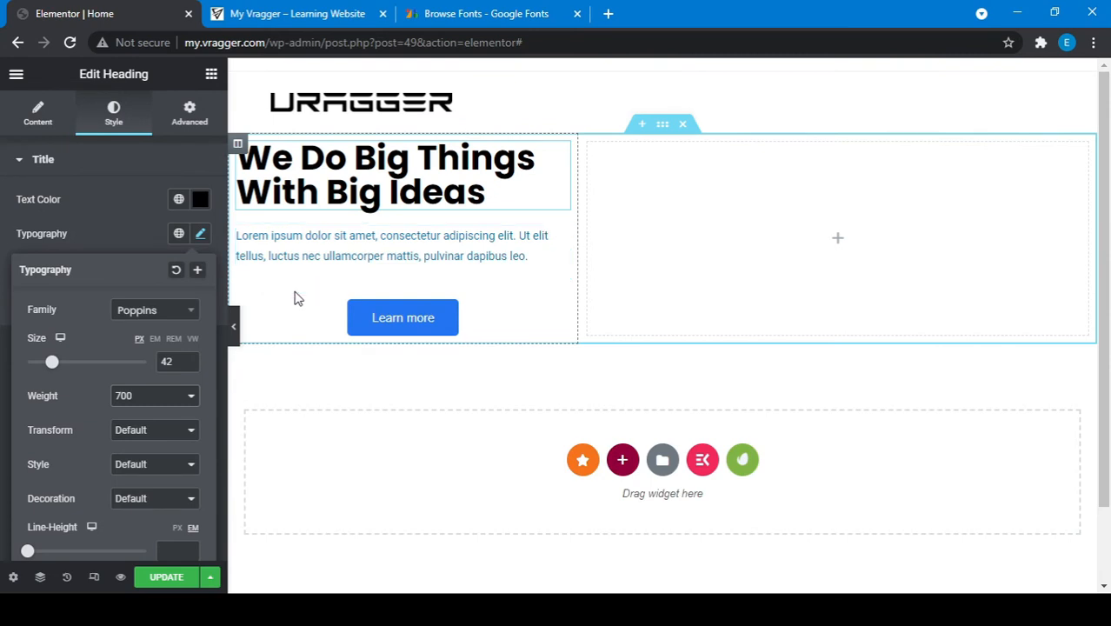
# - Try the Uppercase, Lowercase and Normal text transforms on the heading and return its transform to Default
pyautogui.click(143, 465)
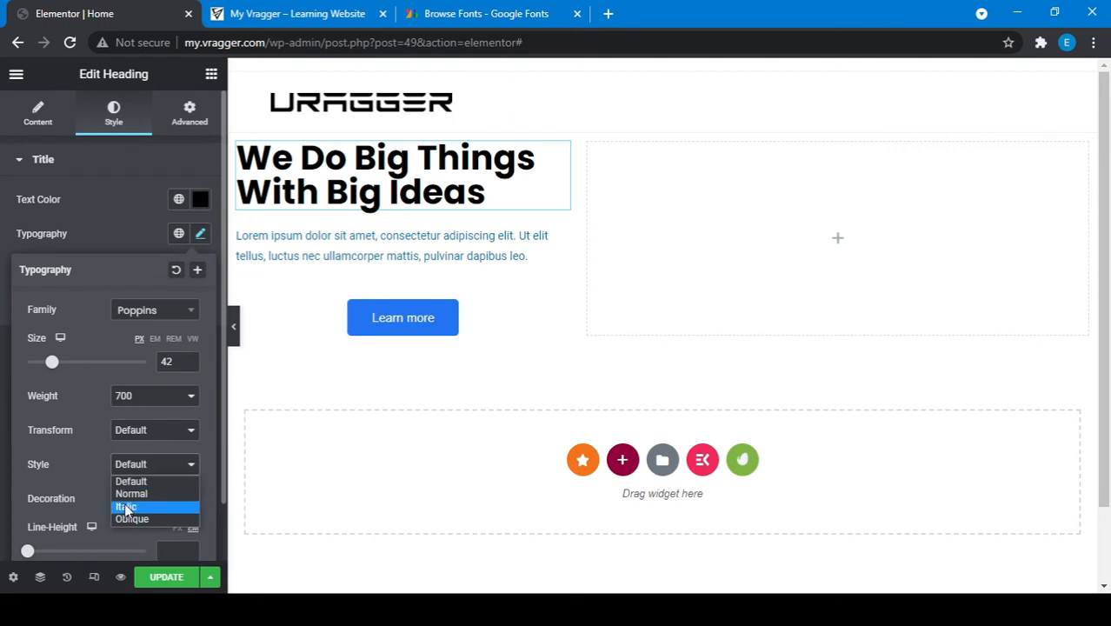
pyautogui.click(80, 472)
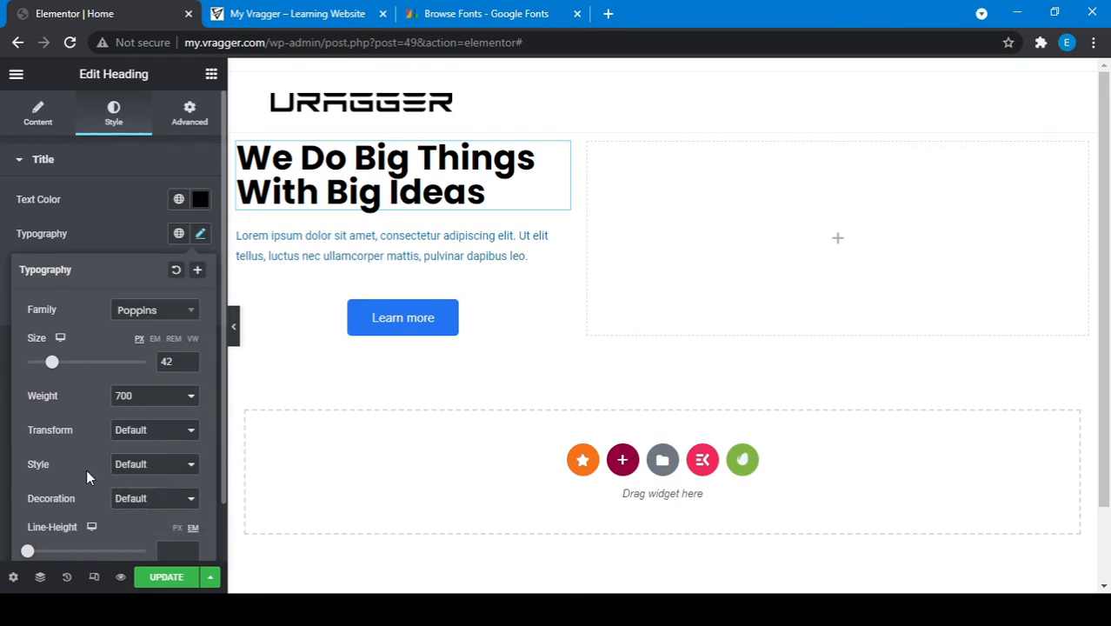
pyautogui.click(144, 429)
pyautogui.click(141, 460)
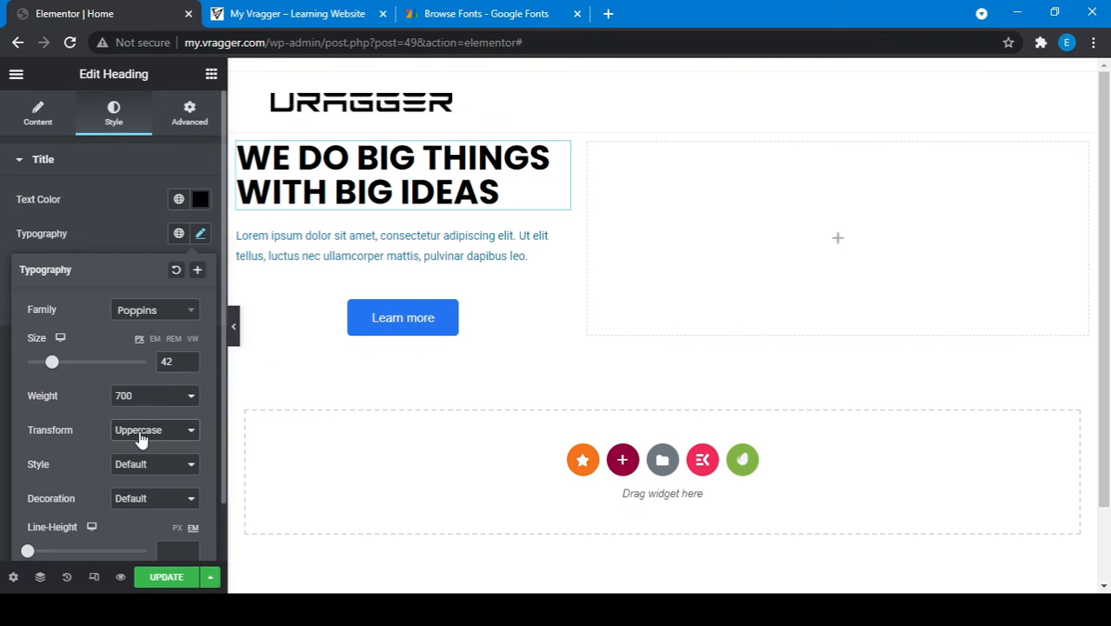
pyautogui.click(143, 431)
pyautogui.click(145, 474)
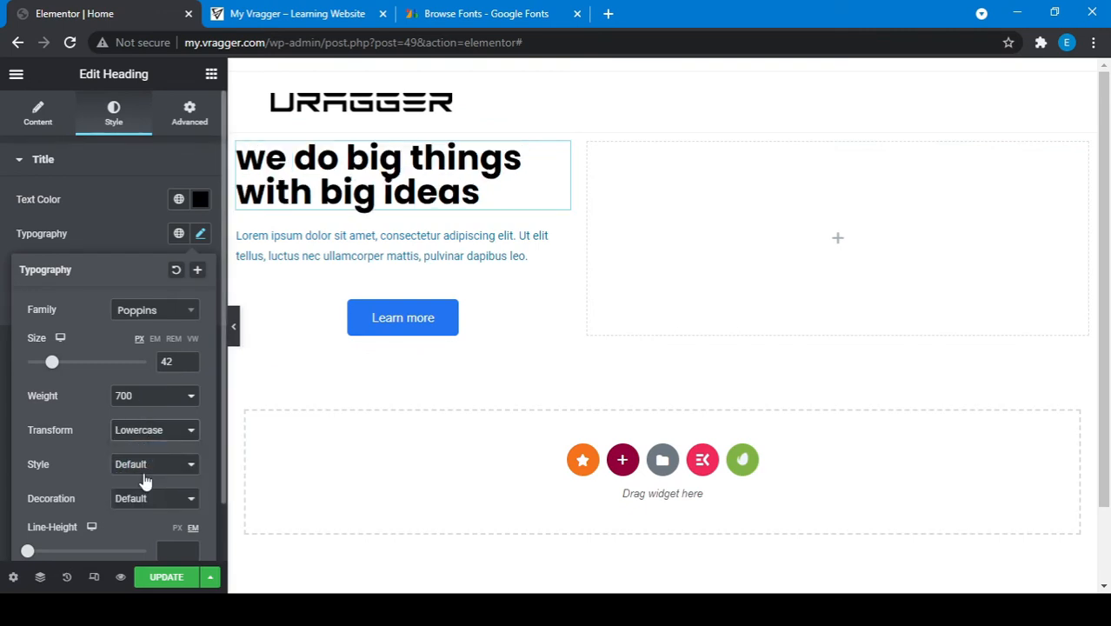
pyautogui.click(155, 432)
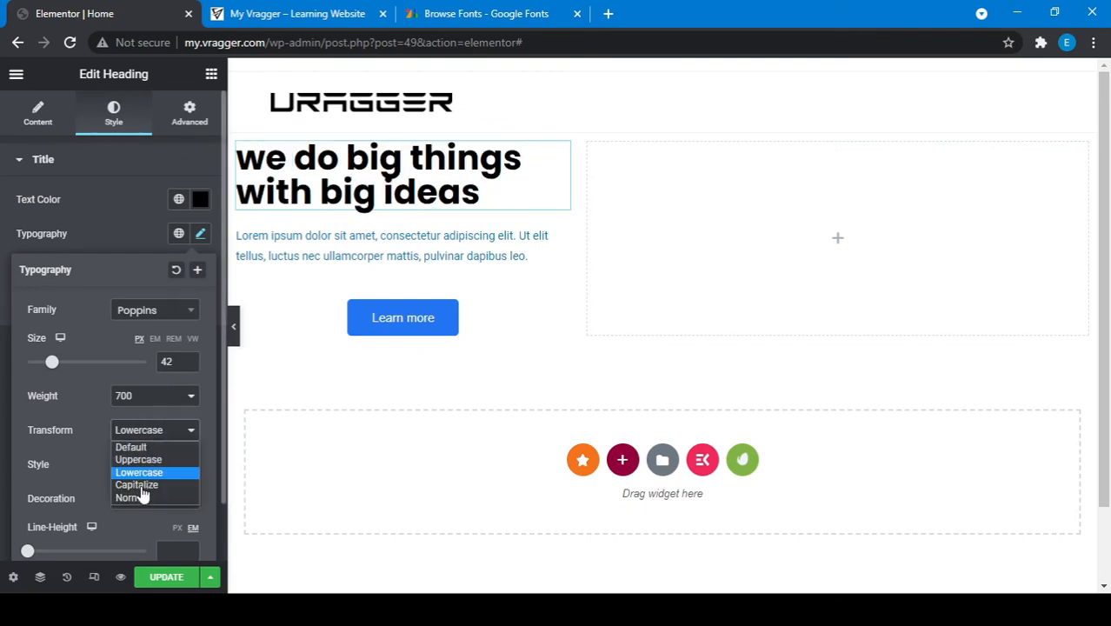
pyautogui.click(142, 494)
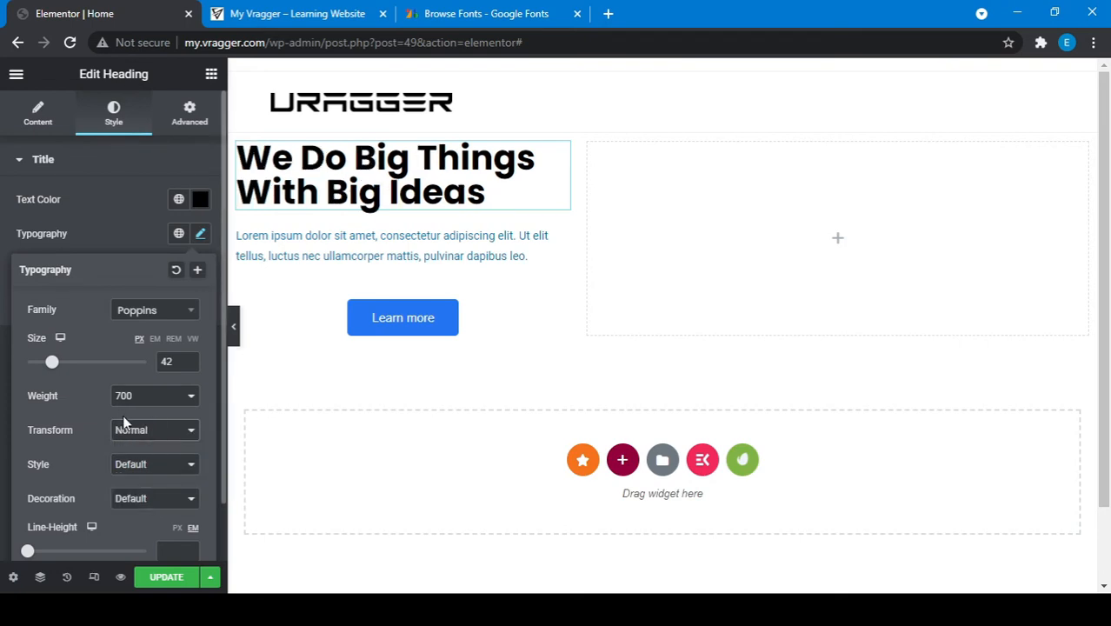
pyautogui.click(144, 435)
pyautogui.click(155, 449)
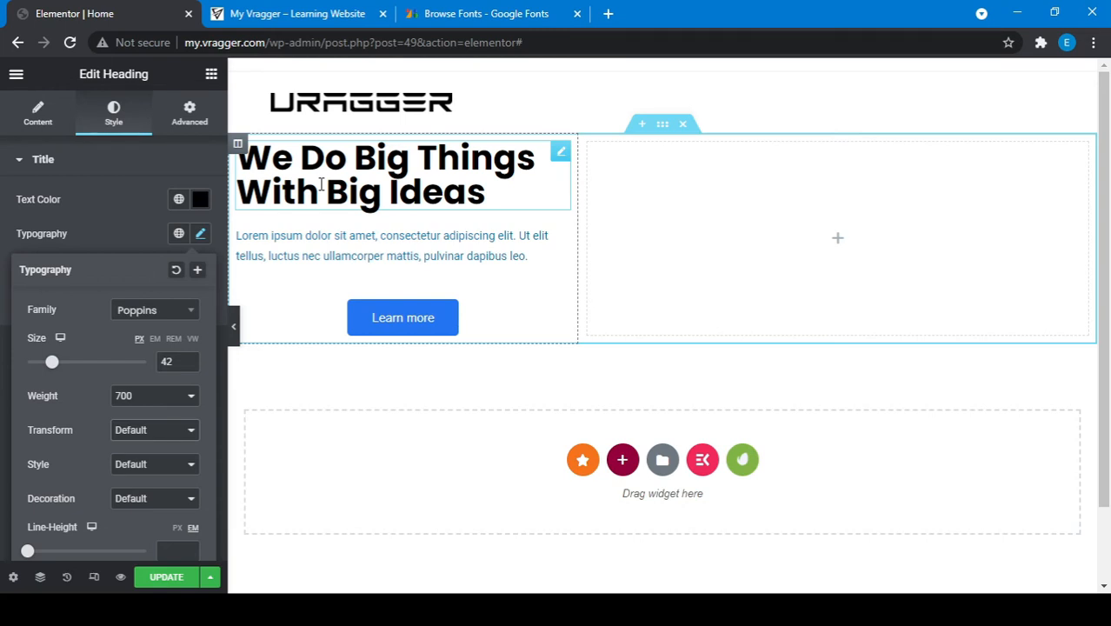
# - Replace the placeholder paragraph below the heading with "We are learning to create our website. We are good learners."
pyautogui.click(449, 253)
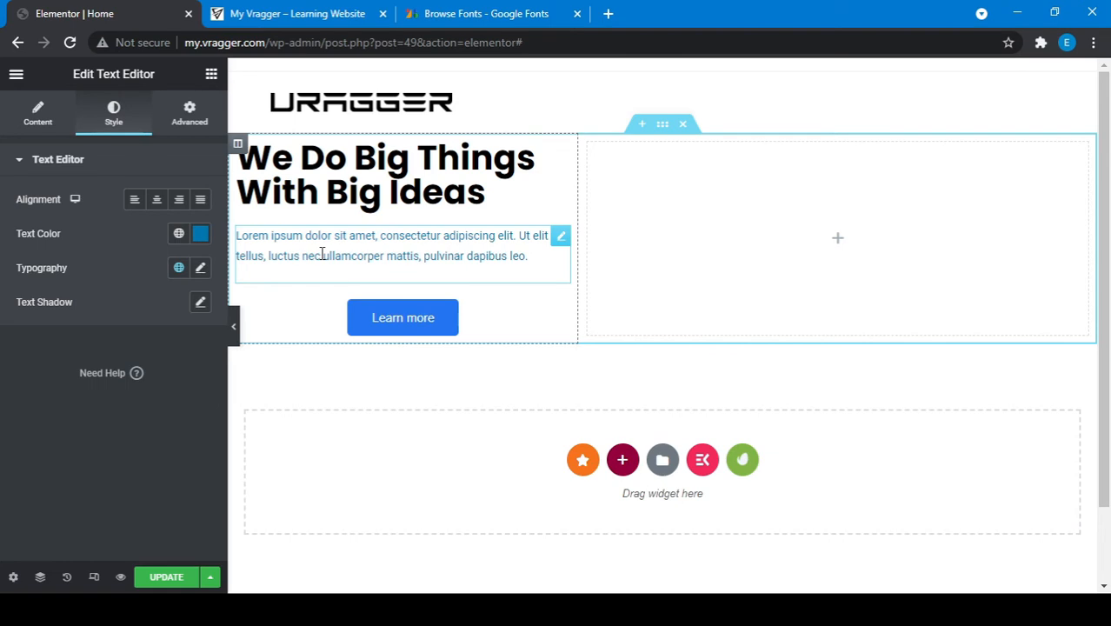
pyautogui.click(23, 119)
pyautogui.hotkey('ctrl', 'a')
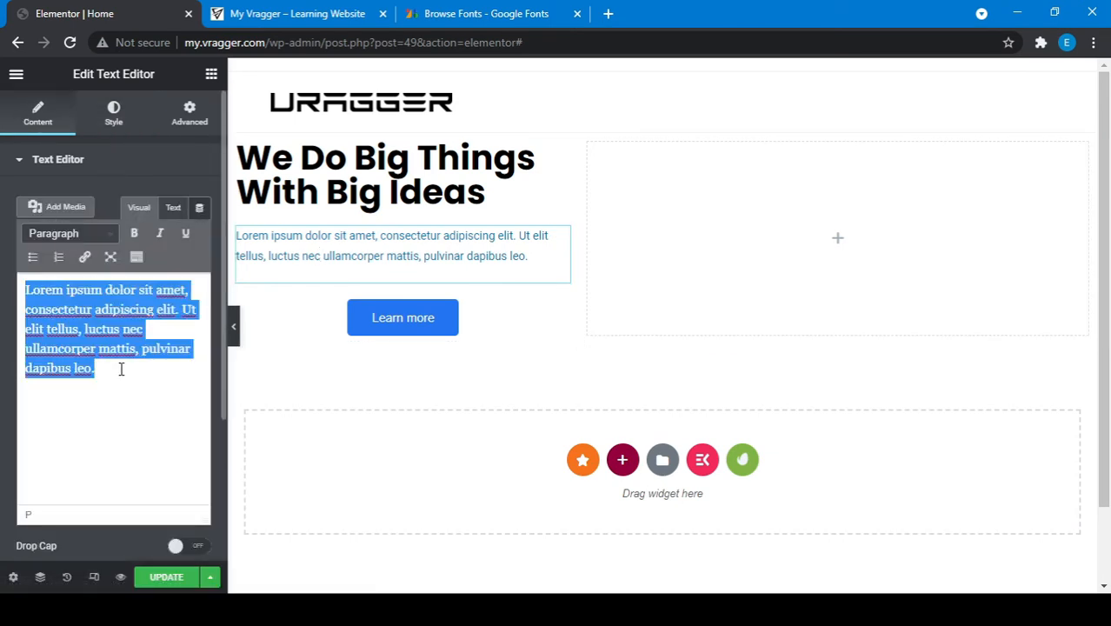
pyautogui.write('We ')
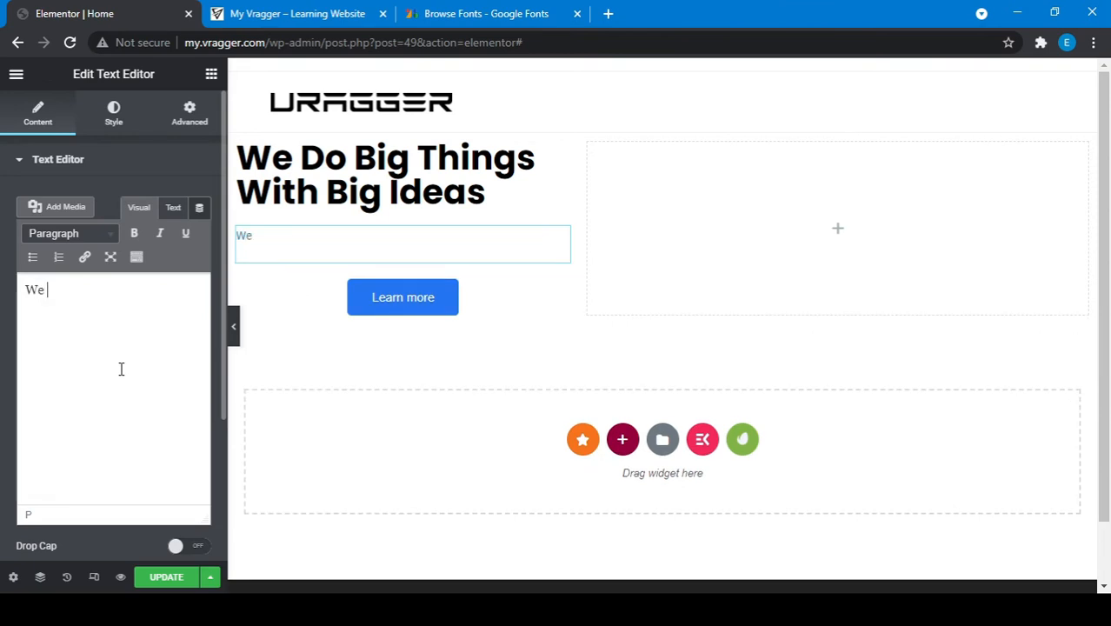
pyautogui.write('are learning to crea')
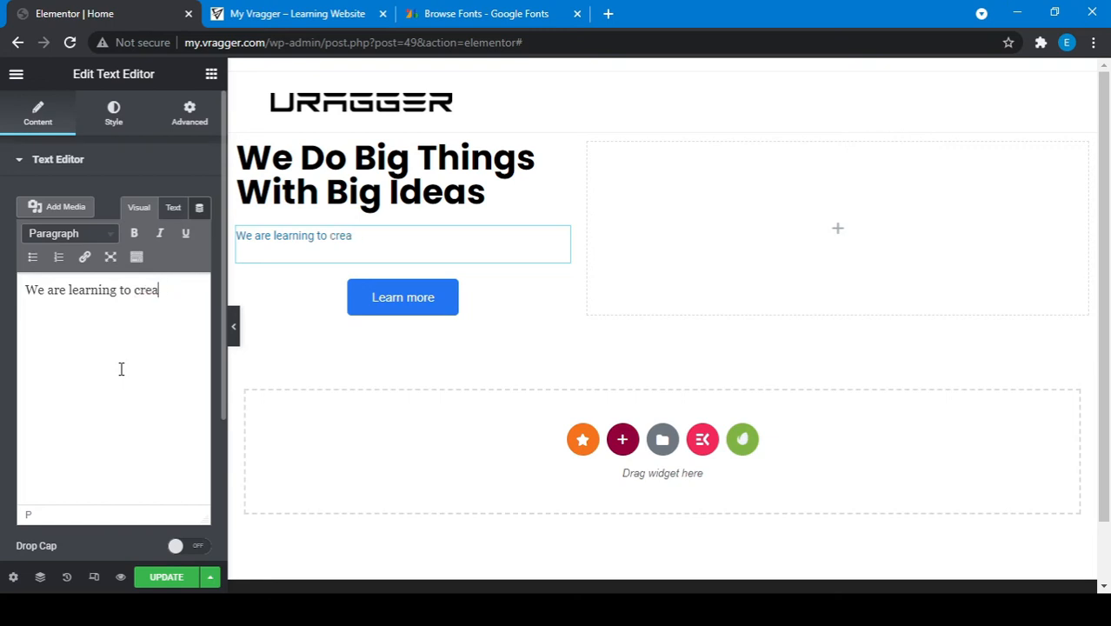
pyautogui.write('e te our webs')
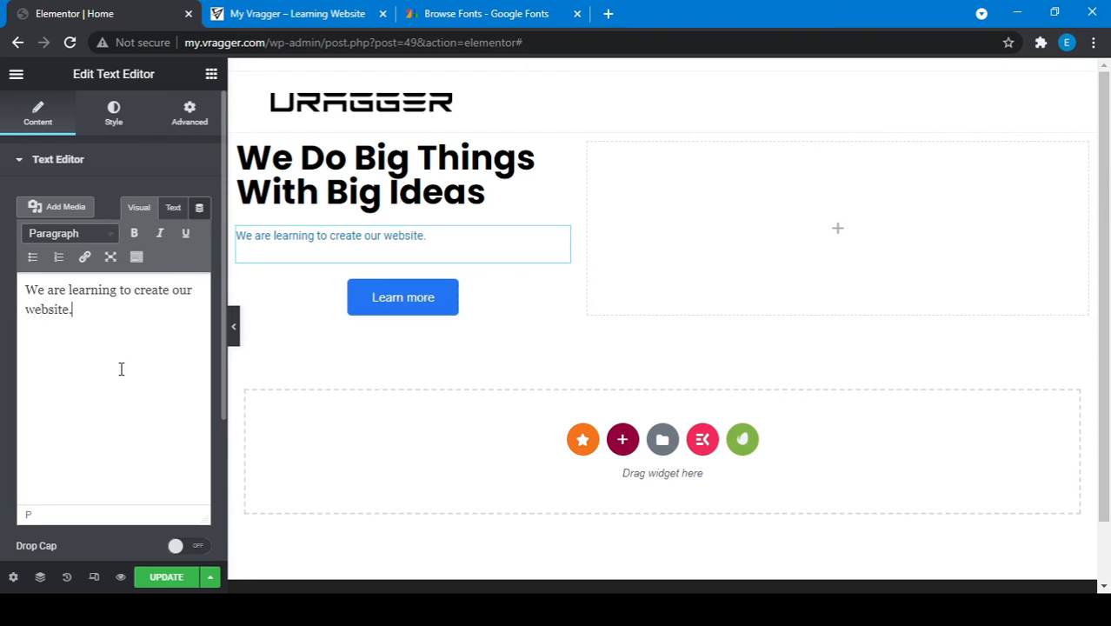
pyautogui.write('ite. We are good le')
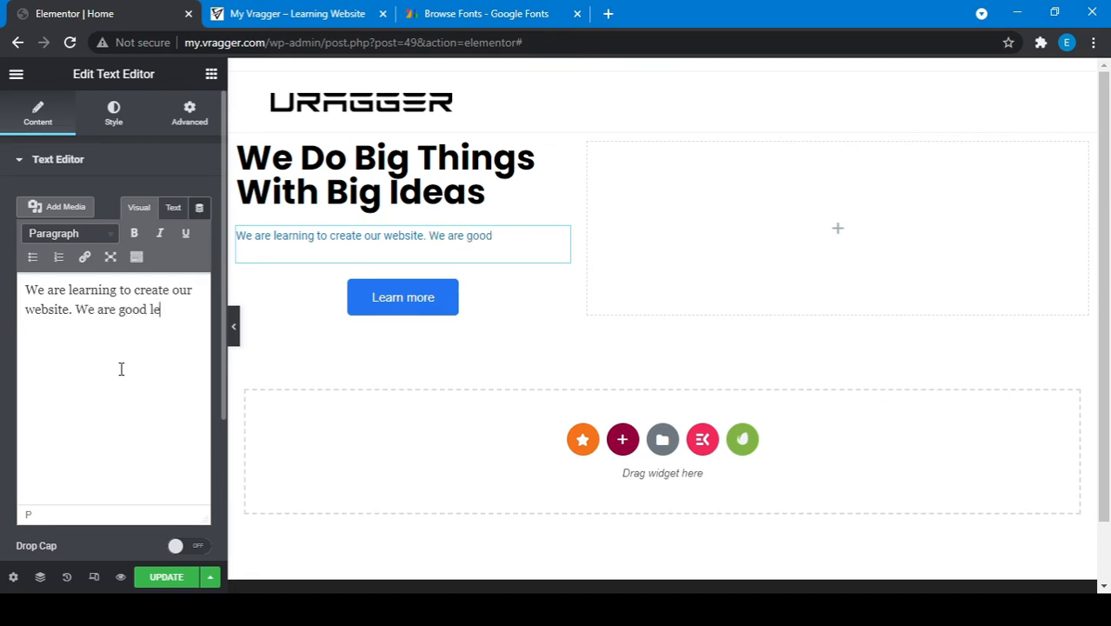
pyautogui.write('arners.')
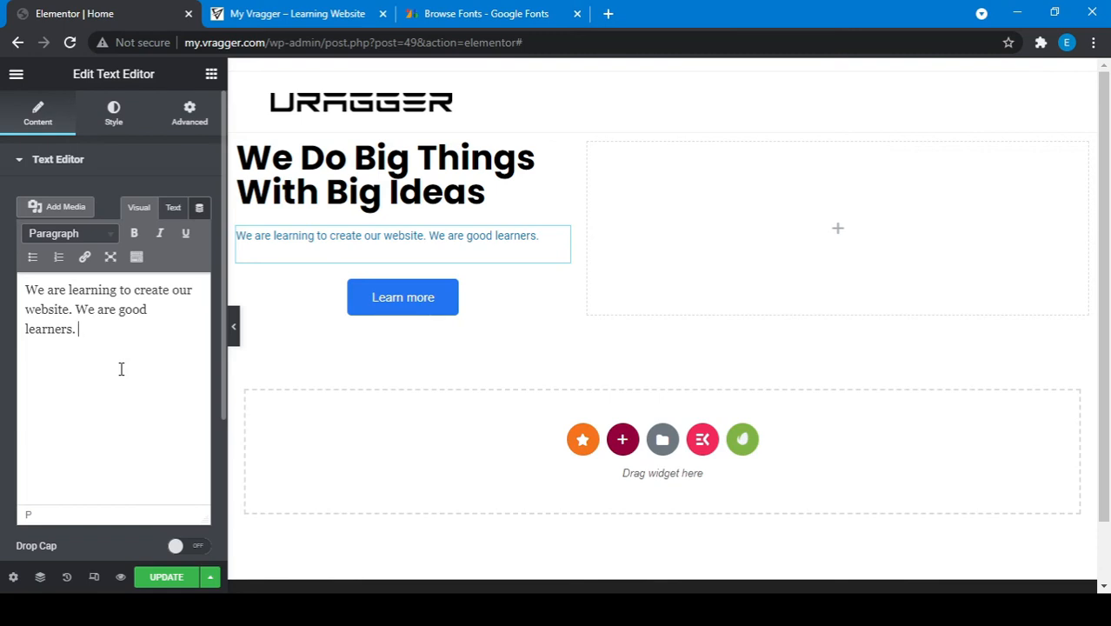
# - Try centring the paragraph text and set its alignment to left
pyautogui.click(114, 127)
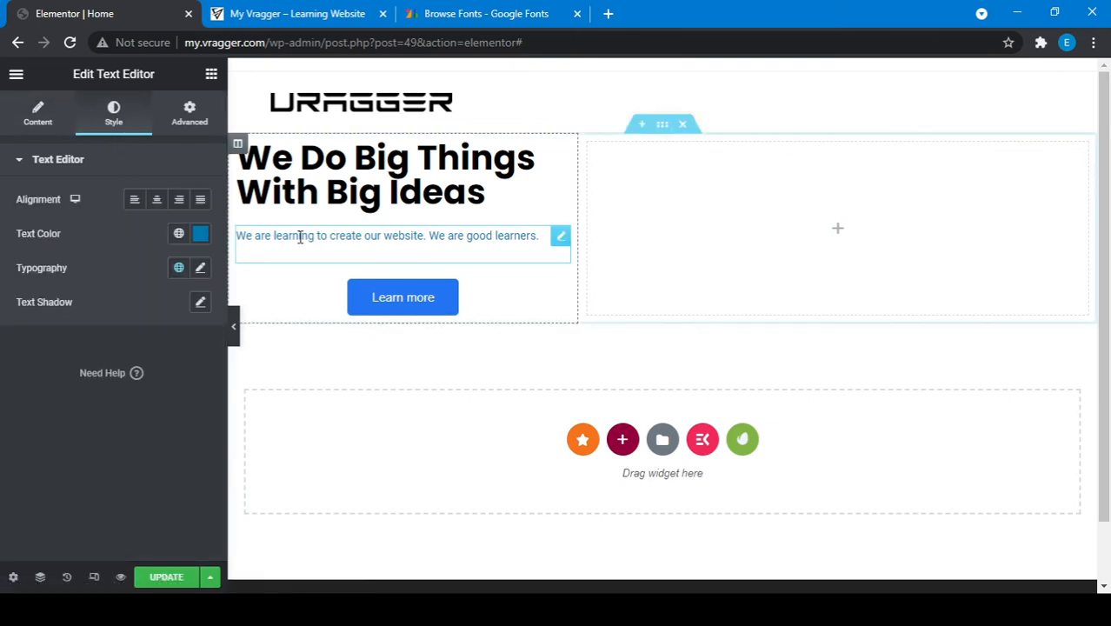
pyautogui.click(158, 201)
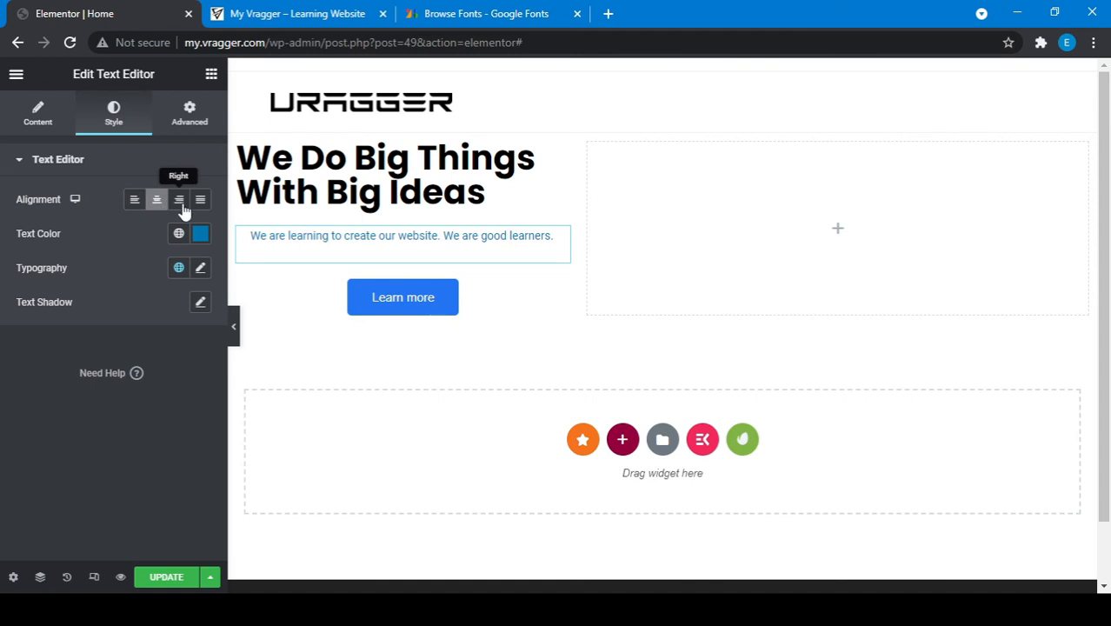
pyautogui.click(138, 203)
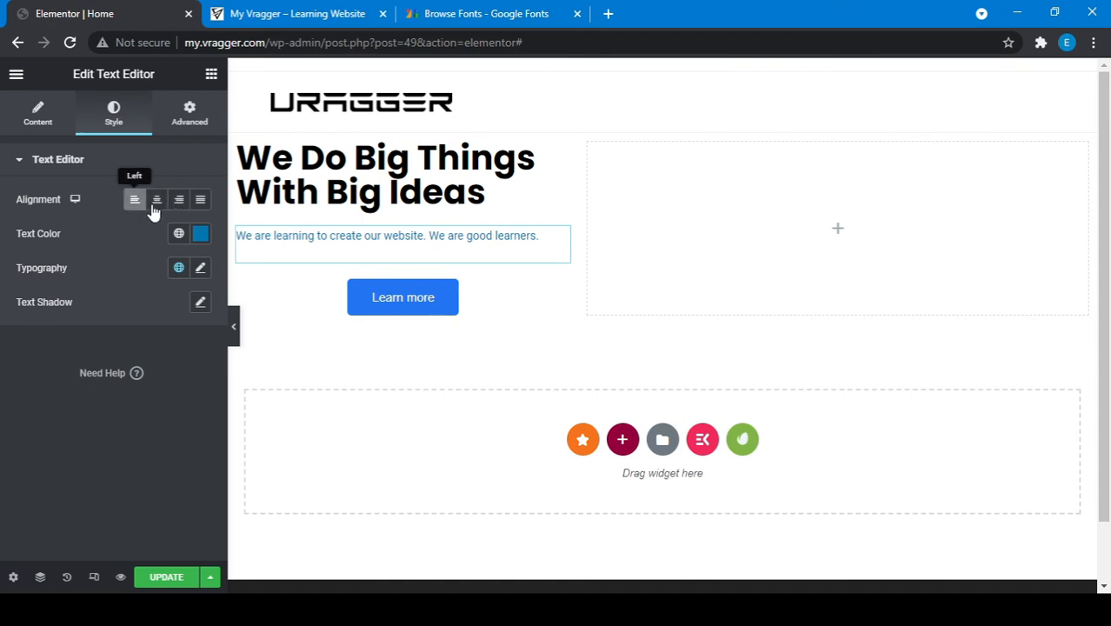
# - Set the paragraph's text color to the slightly transparent dark blue #005683ED after trying #000000
pyautogui.click(200, 233)
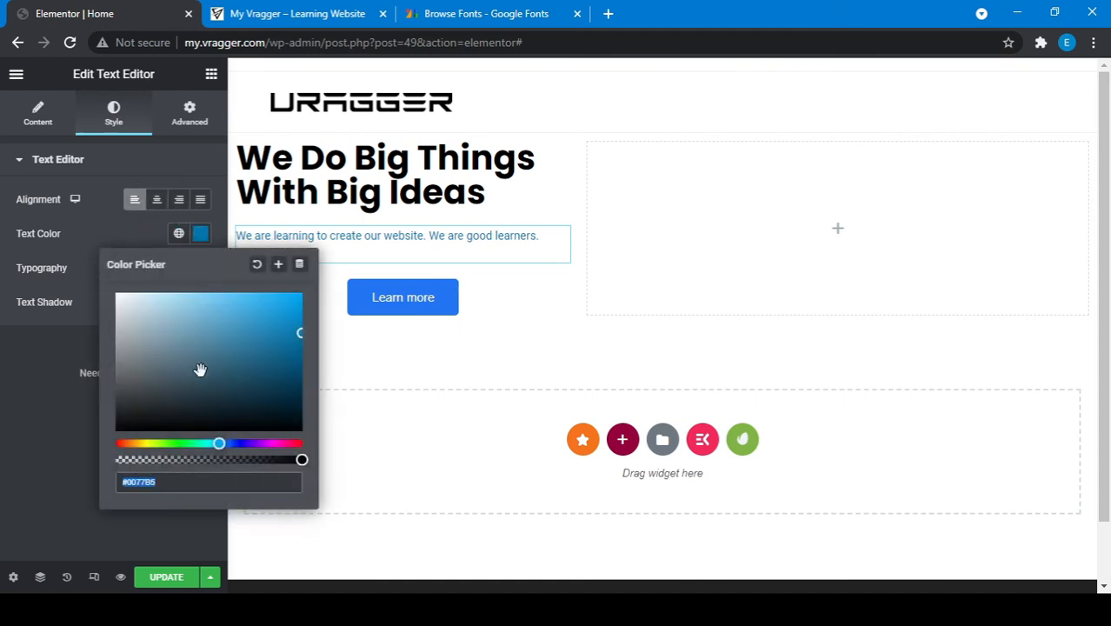
pyautogui.write('#000000')
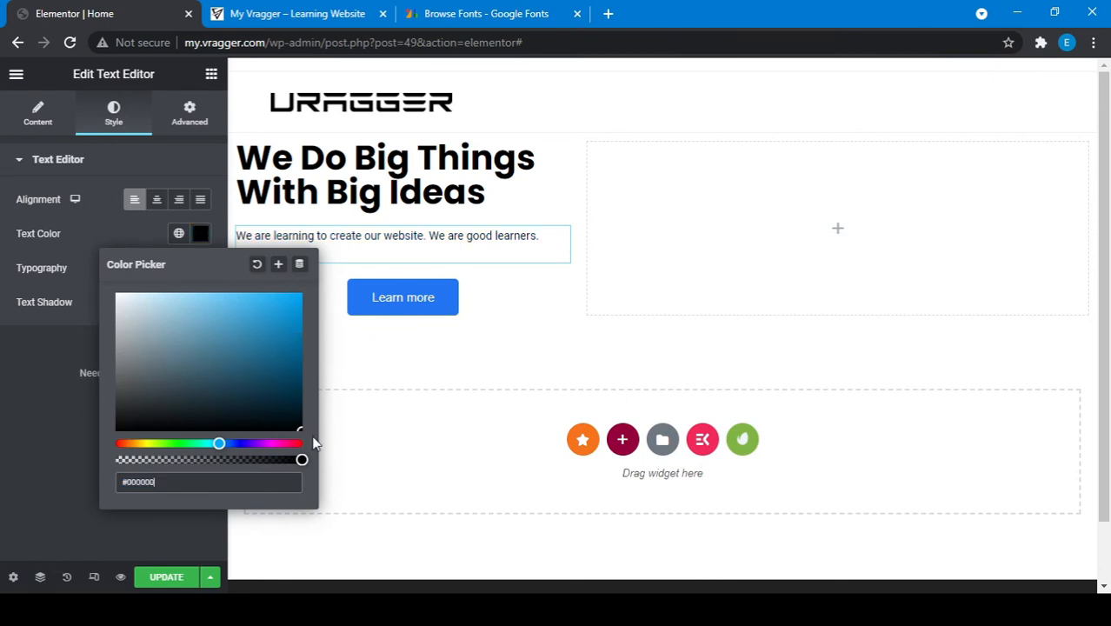
pyautogui.moveTo(294, 402); pyautogui.dragTo(300, 360)
pyautogui.moveTo(301, 460)
pyautogui.mouseDown()
pyautogui.moveTo(124, 461)
pyautogui.moveTo(318, 464)
pyautogui.moveTo(251, 460)
pyautogui.moveTo(289, 458)
pyautogui.mouseUp()
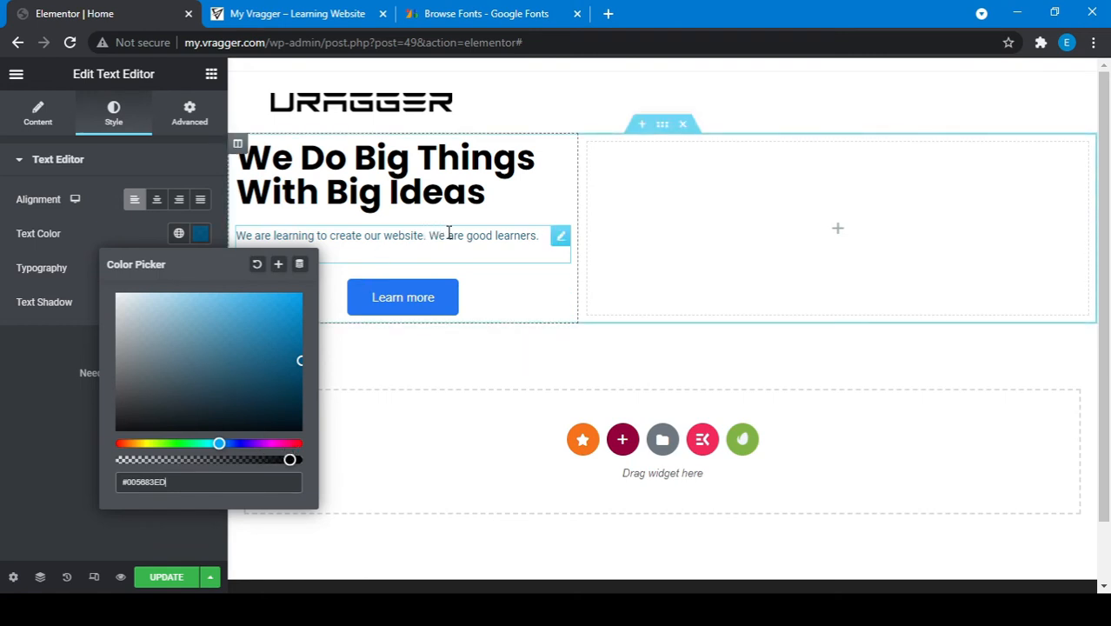
# - Copy the whole paragraph text from Elementor and use it as the preview sentence in Google Fonts
pyautogui.hotkey('ctrl', 'a')
pyautogui.click(38, 113)
pyautogui.click(86, 292)
pyautogui.hotkey('ctrl', 'a')
pyautogui.hotkey('ctrl', 'c')
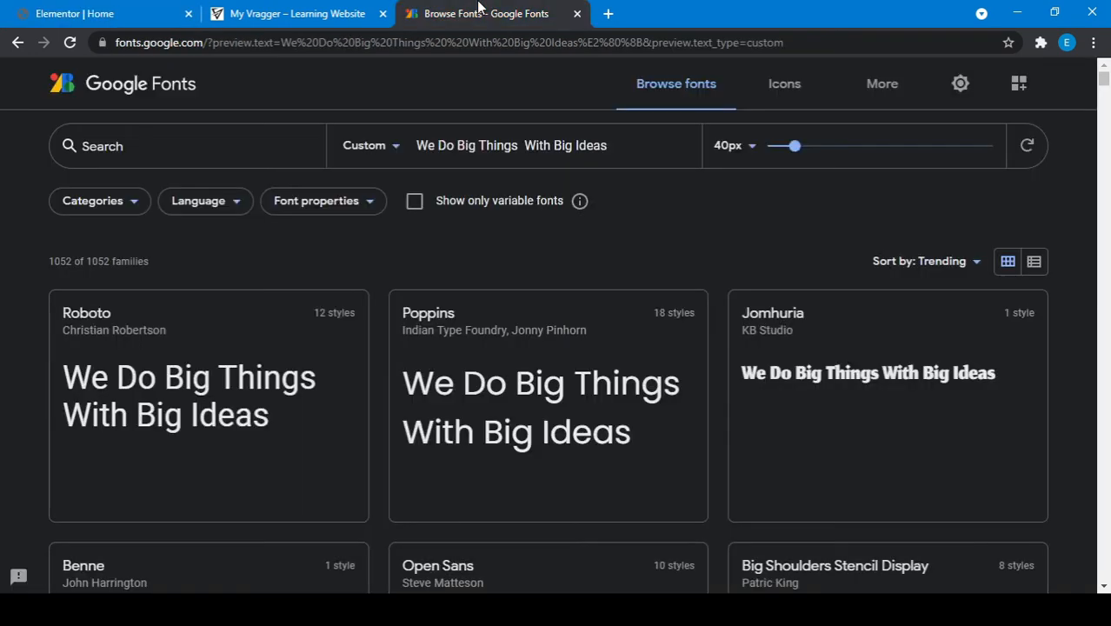
pyautogui.click(481, 13)
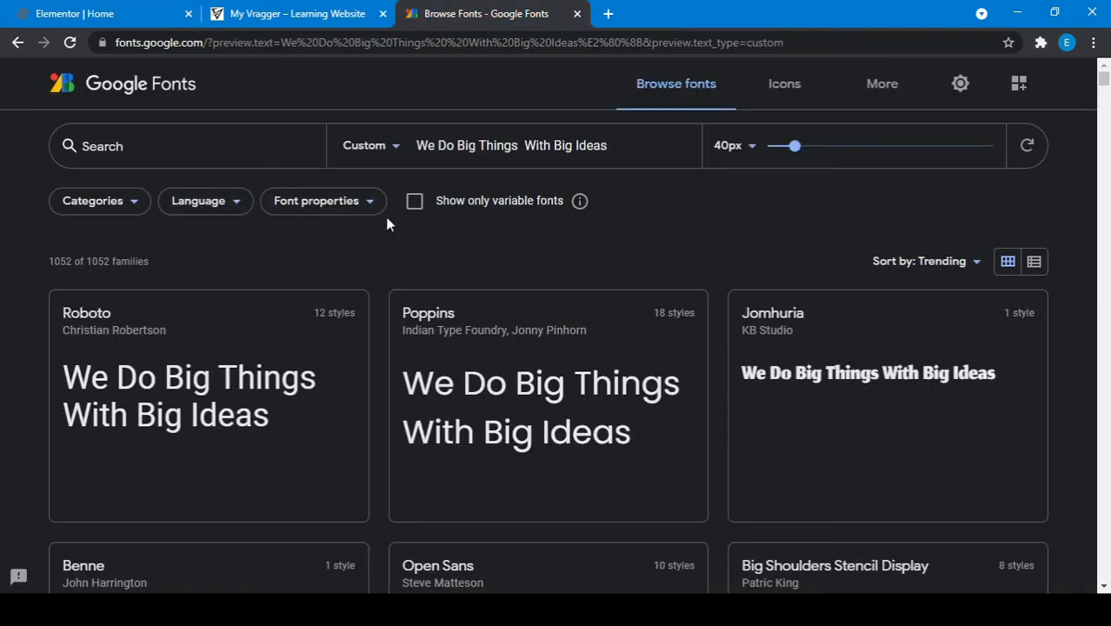
pyautogui.click(471, 145)
pyautogui.hotkey('ctrl', 'v')
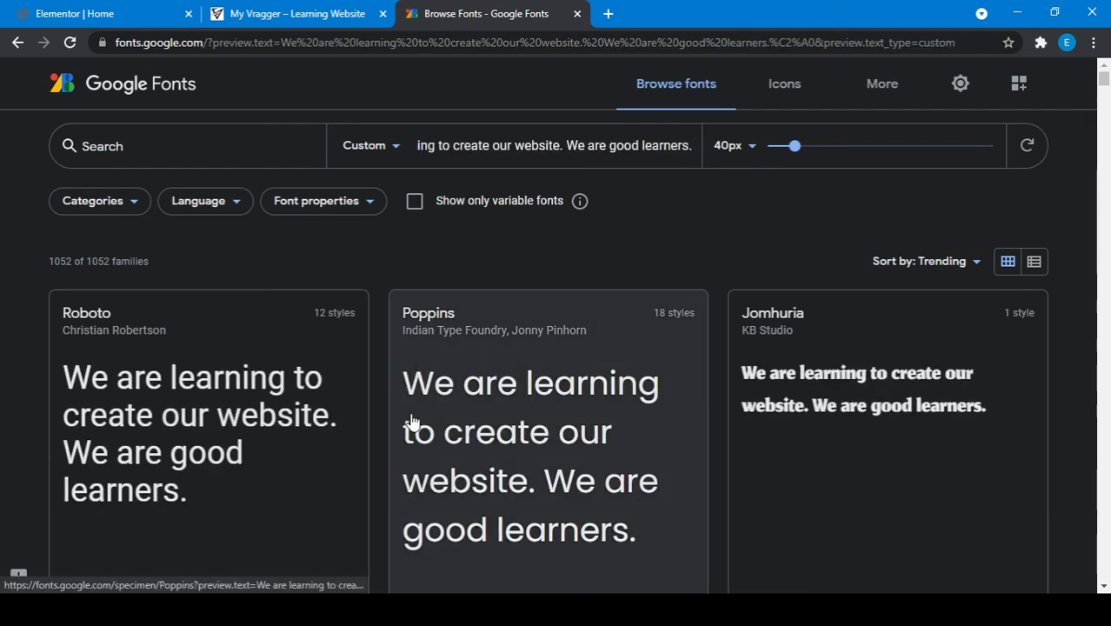
# - Browse the Google Fonts catalogue and compare how the font families render the paragraph text
pyautogui.scroll(-2, 413, 422)
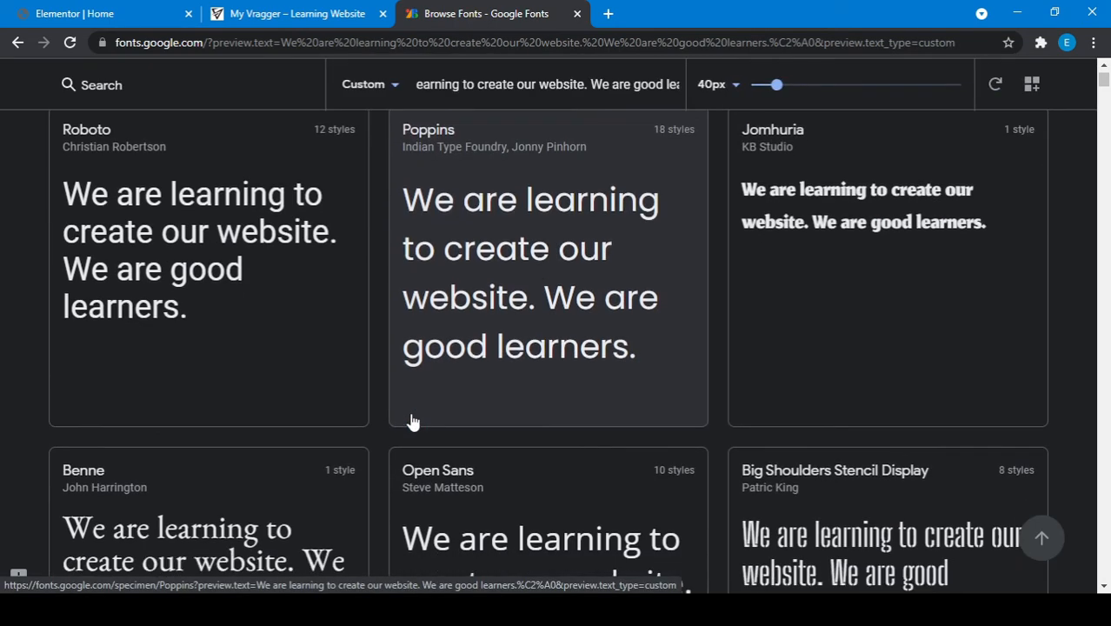
pyautogui.scroll(-4, 413, 422)
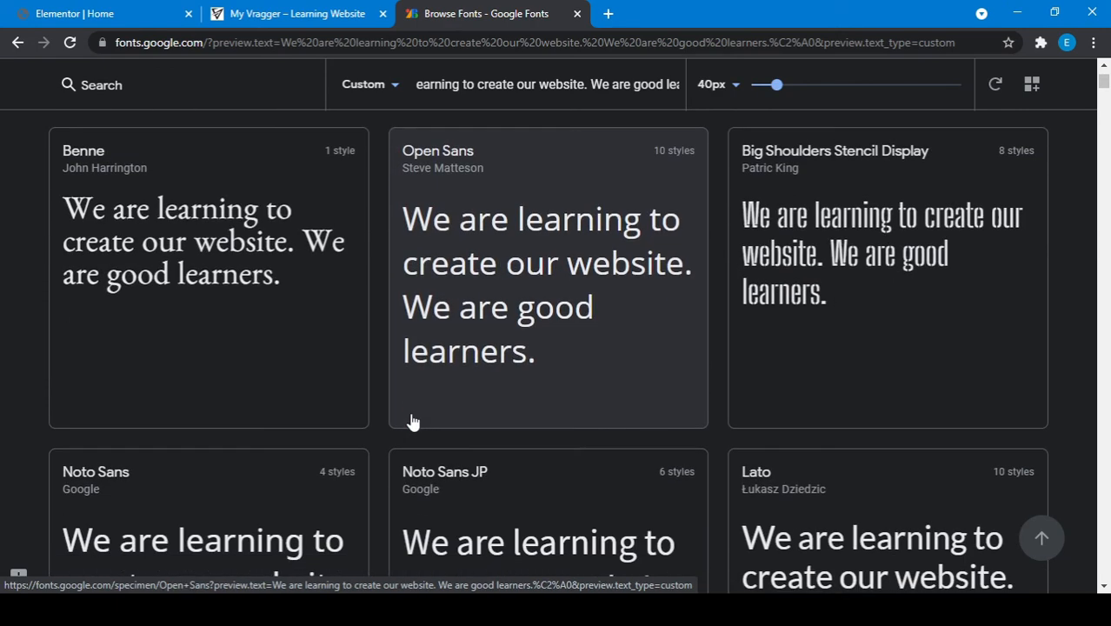
pyautogui.scroll(-3, 413, 422)
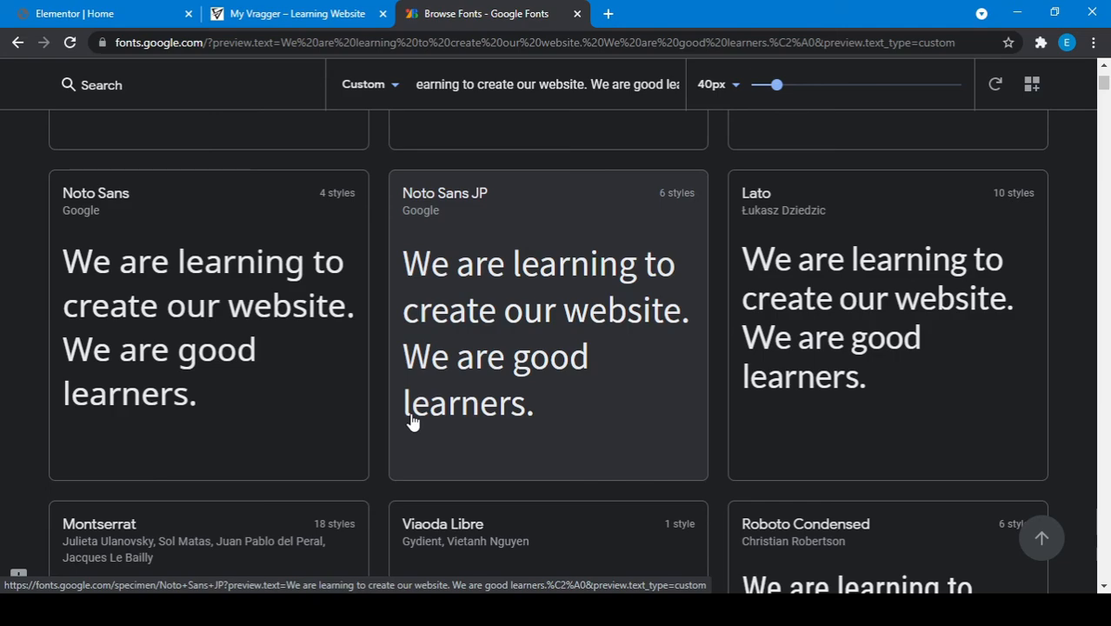
pyautogui.scroll(-4, 413, 422)
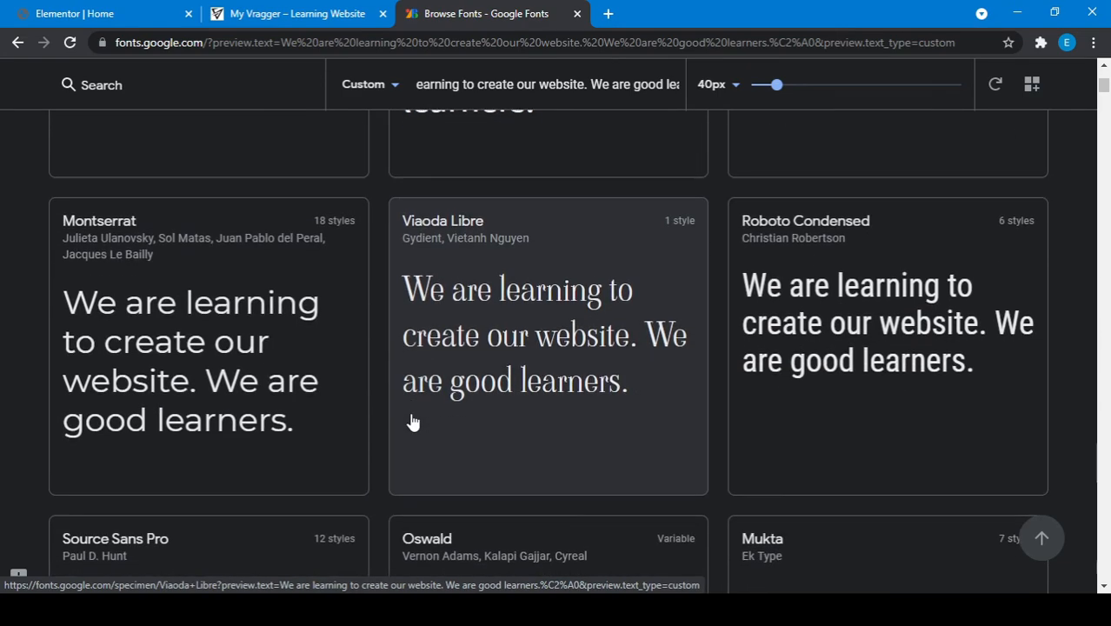
pyautogui.scroll(-3, 413, 421)
pyautogui.scroll(15, 413, 422)
pyautogui.scroll(2, 413, 422)
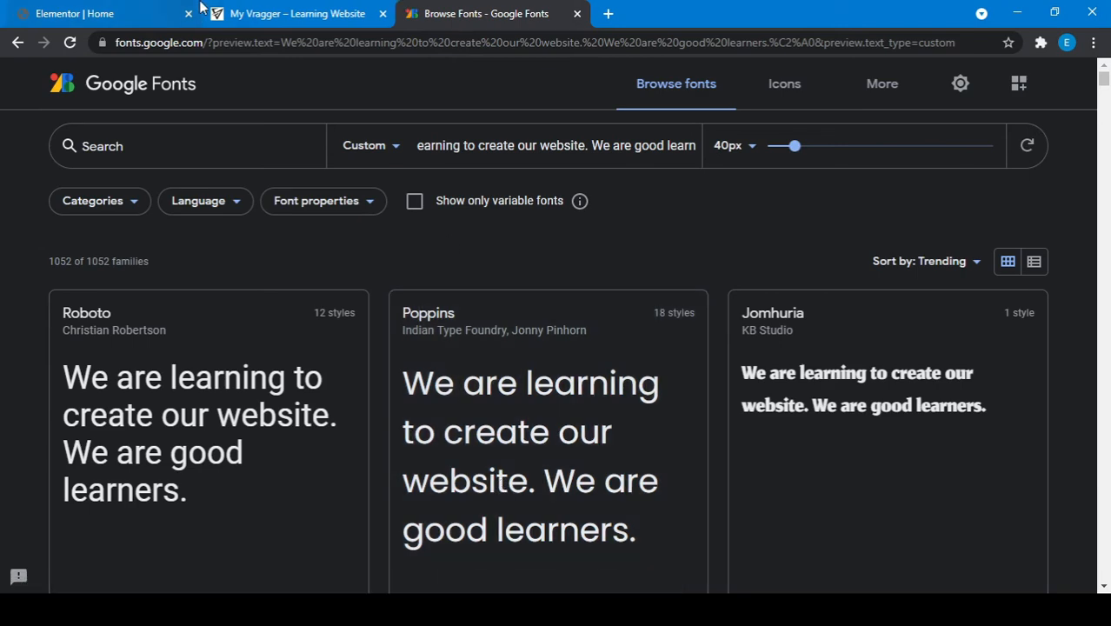
# - Switch back to the Elementor Home page and set the paragraph's font family to Poppins
pyautogui.click(113, 14)
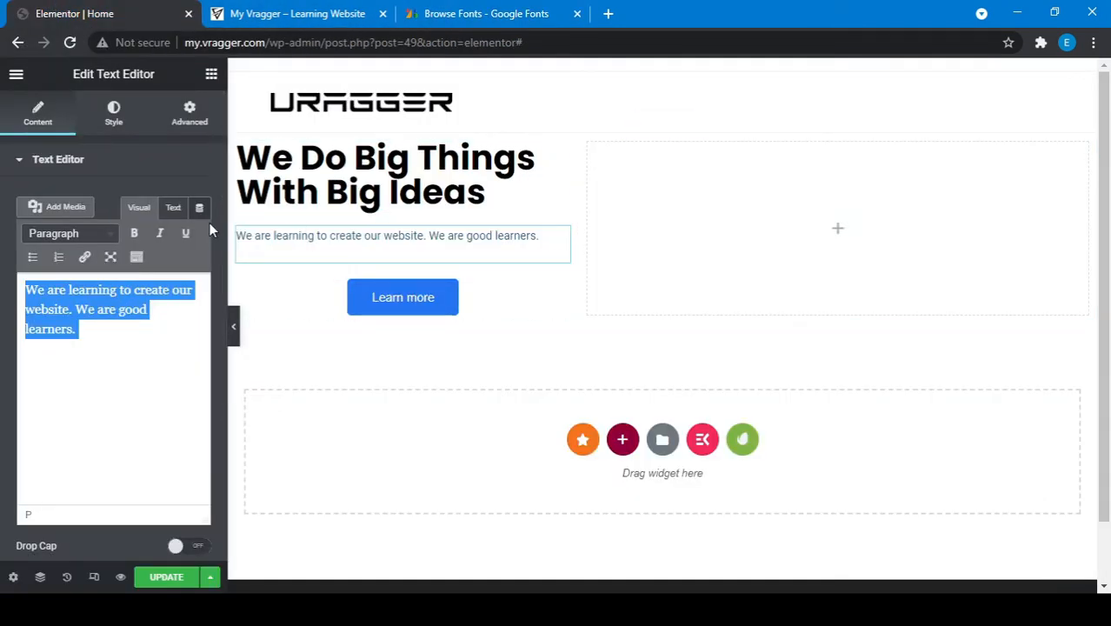
pyautogui.click(112, 116)
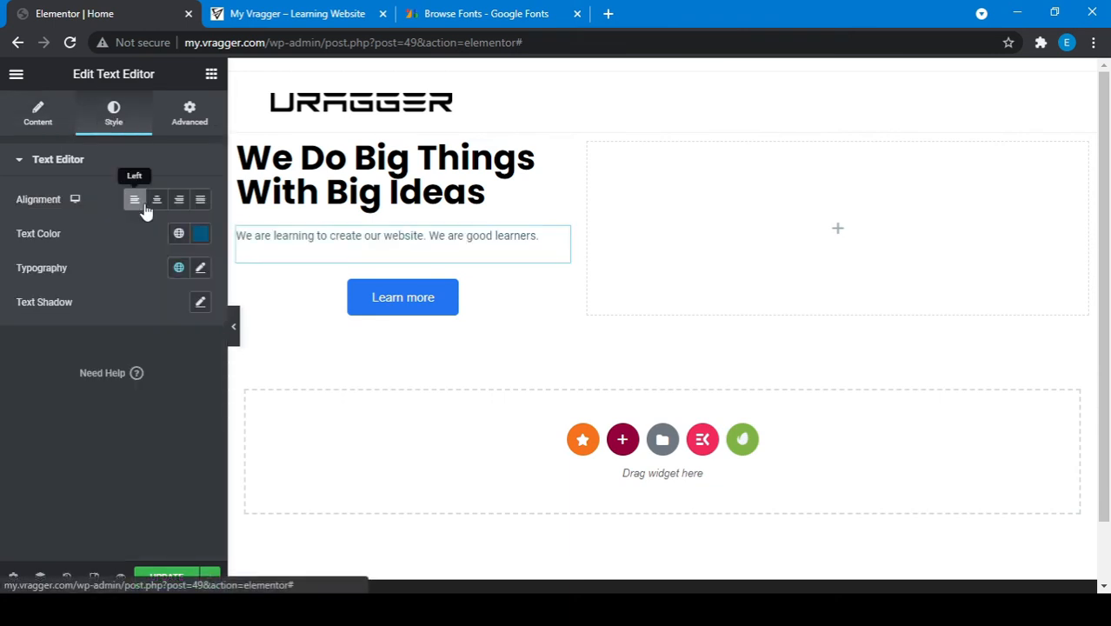
pyautogui.click(200, 268)
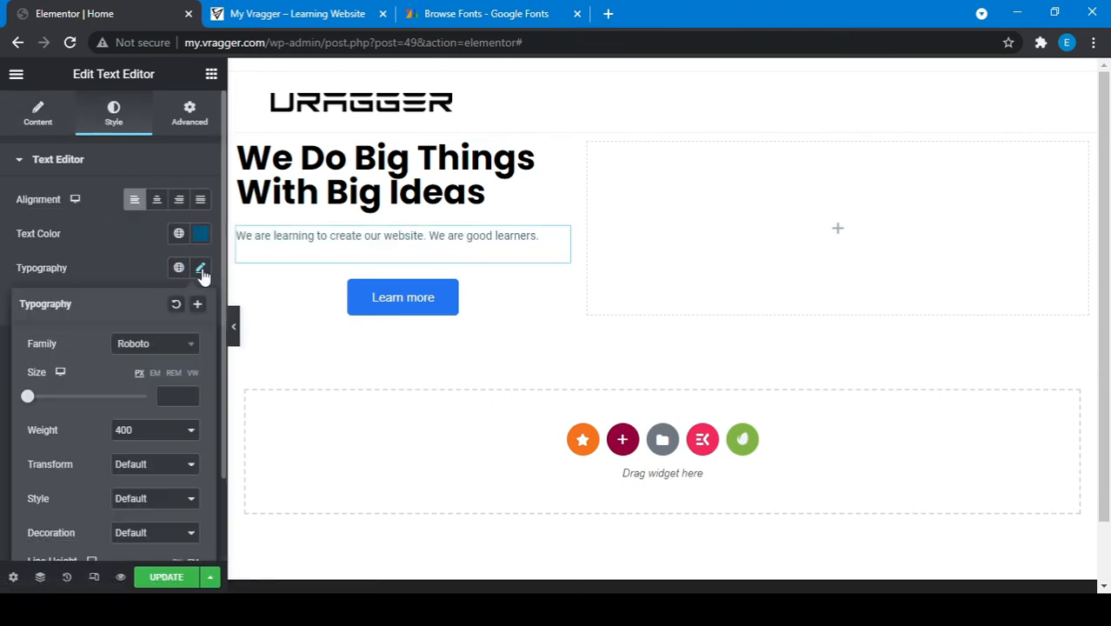
pyautogui.click(183, 346)
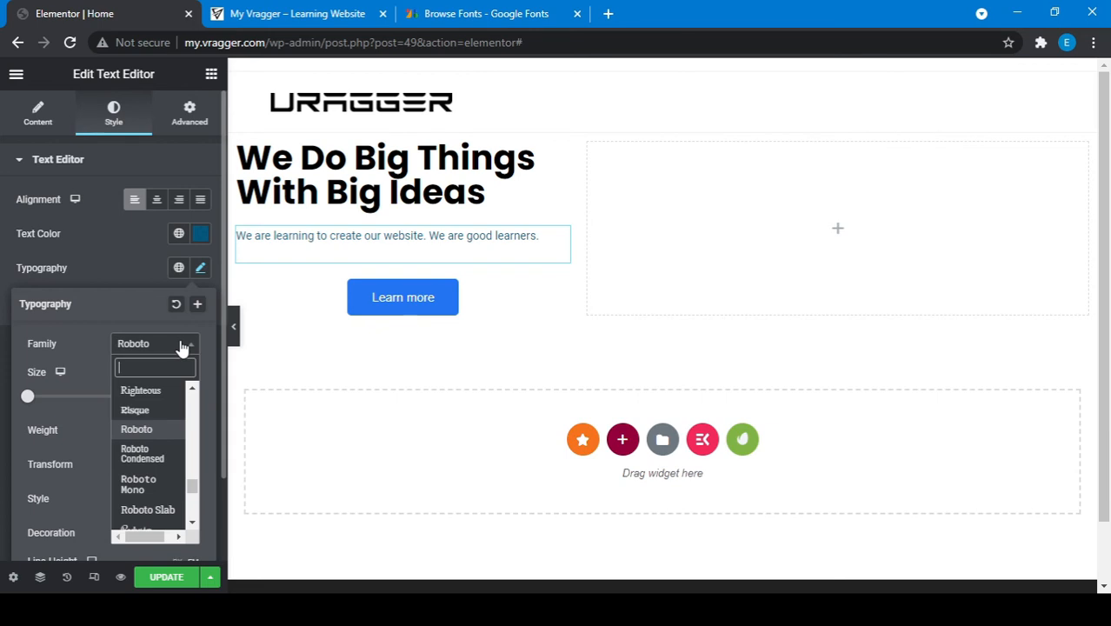
pyautogui.write('popp')
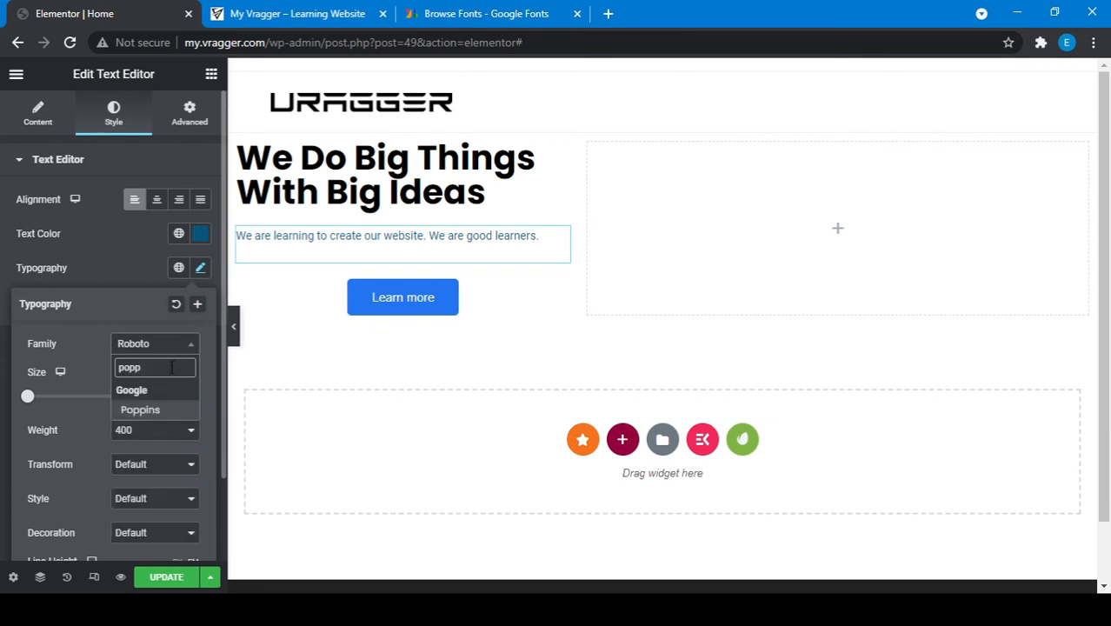
pyautogui.click(135, 408)
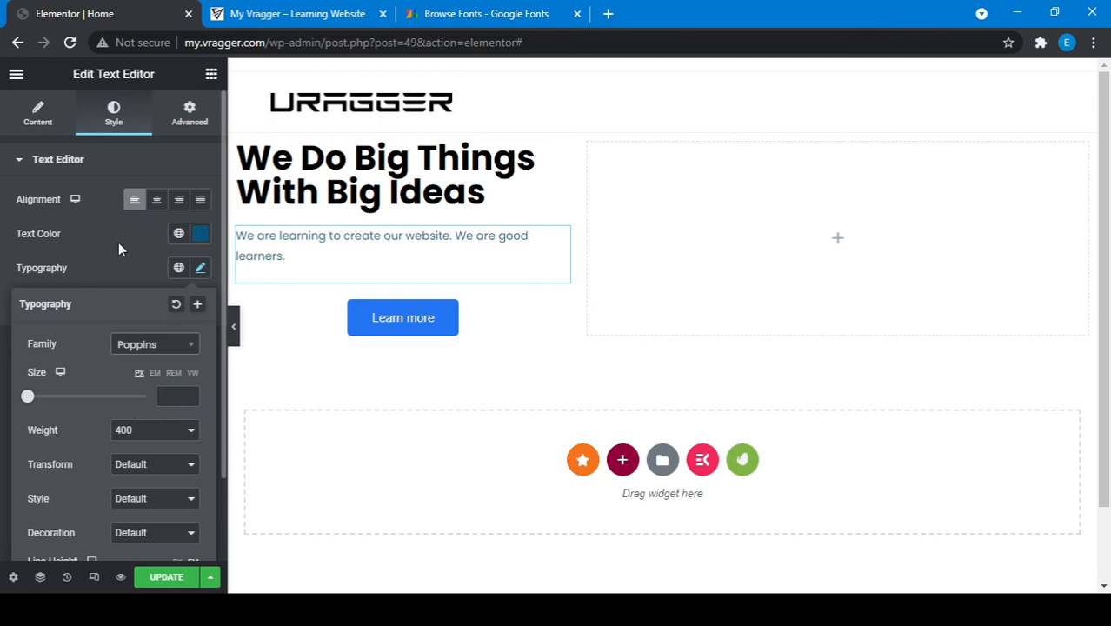
# - Change the paragraph's text color to the slightly transparent black #000000ED
pyautogui.click(198, 236)
pyautogui.moveTo(199, 311)
pyautogui.mouseDown()
pyautogui.moveTo(191, 360)
pyautogui.moveTo(117, 431)
pyautogui.mouseUp()
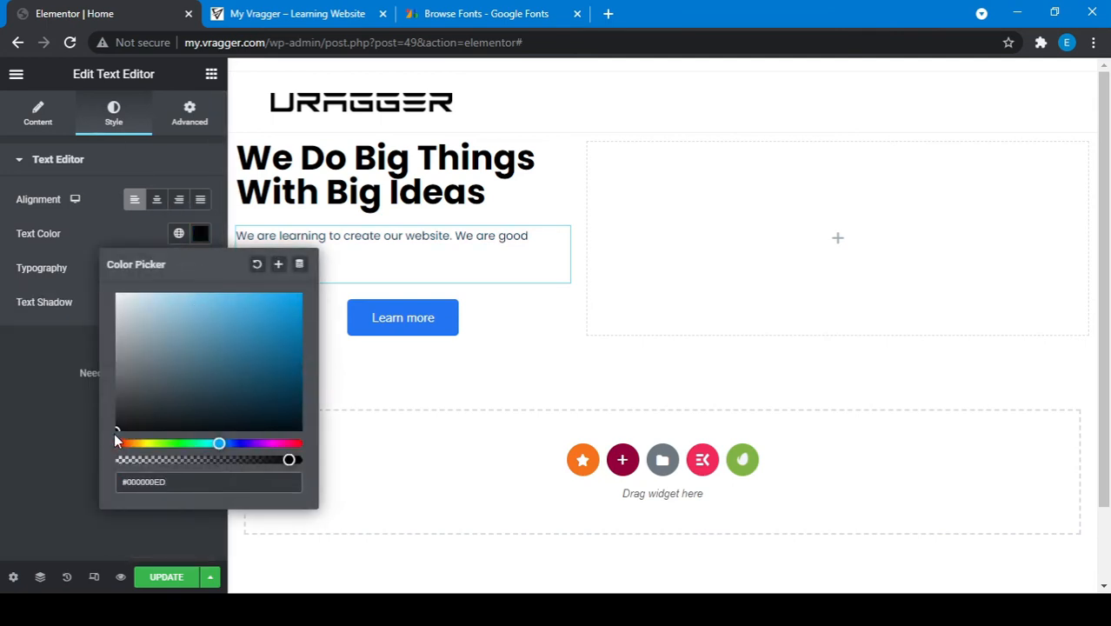
# - Add a text shadow with a slightly reduced blur to the "We Do Big Things With Big Ideas" heading and update the page
pyautogui.click(67, 451)
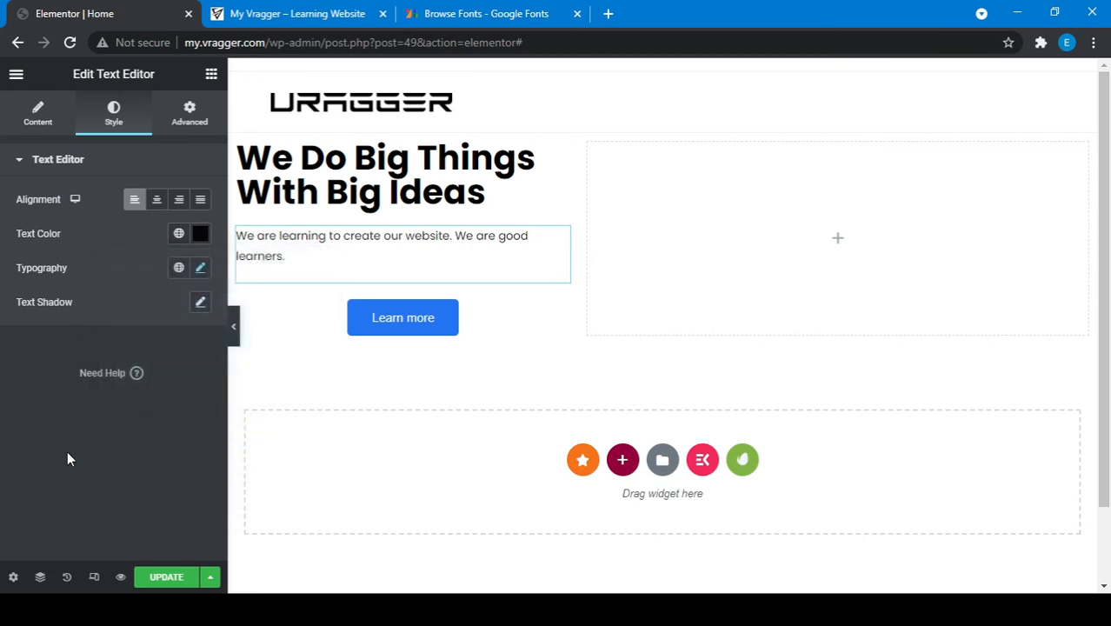
pyautogui.click(380, 206)
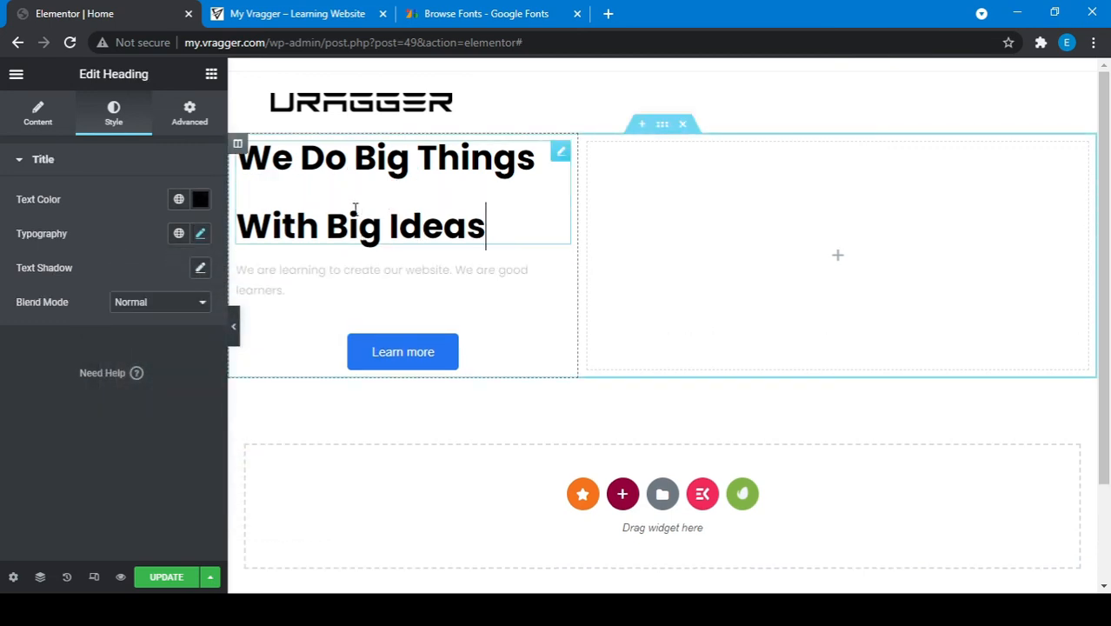
pyautogui.click(200, 270)
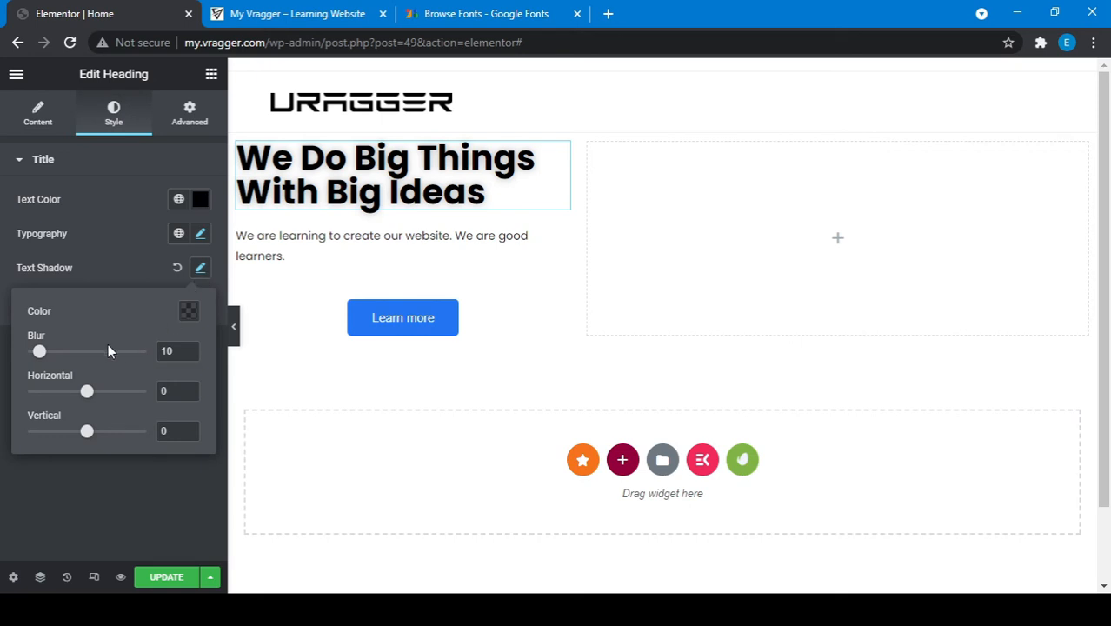
pyautogui.moveTo(40, 357); pyautogui.dragTo(32, 355)
pyautogui.click(73, 516)
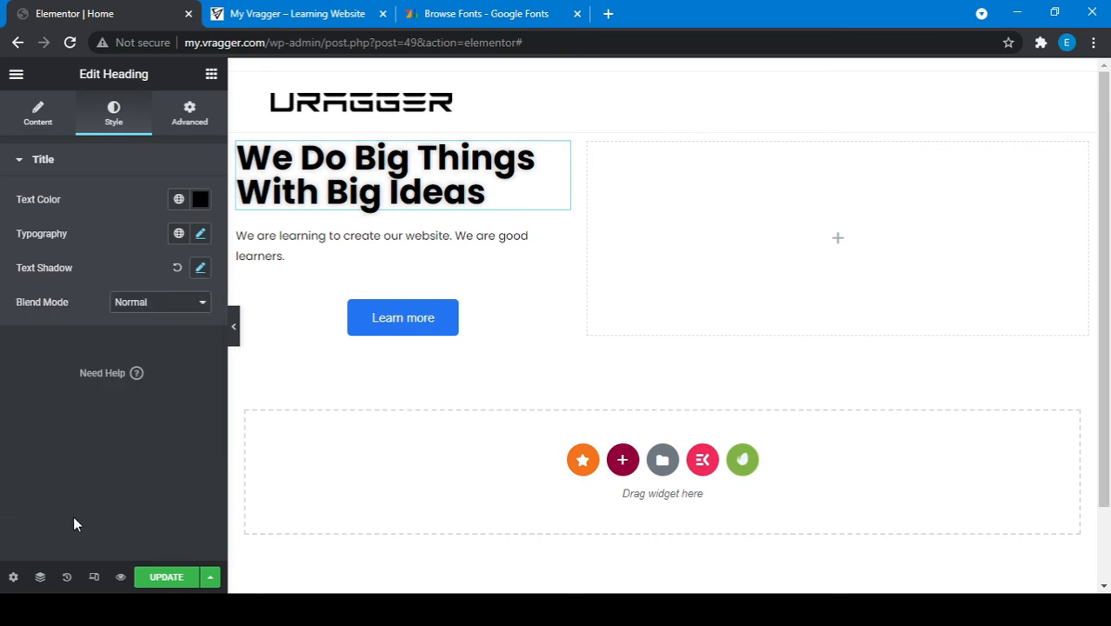
pyautogui.click(156, 576)
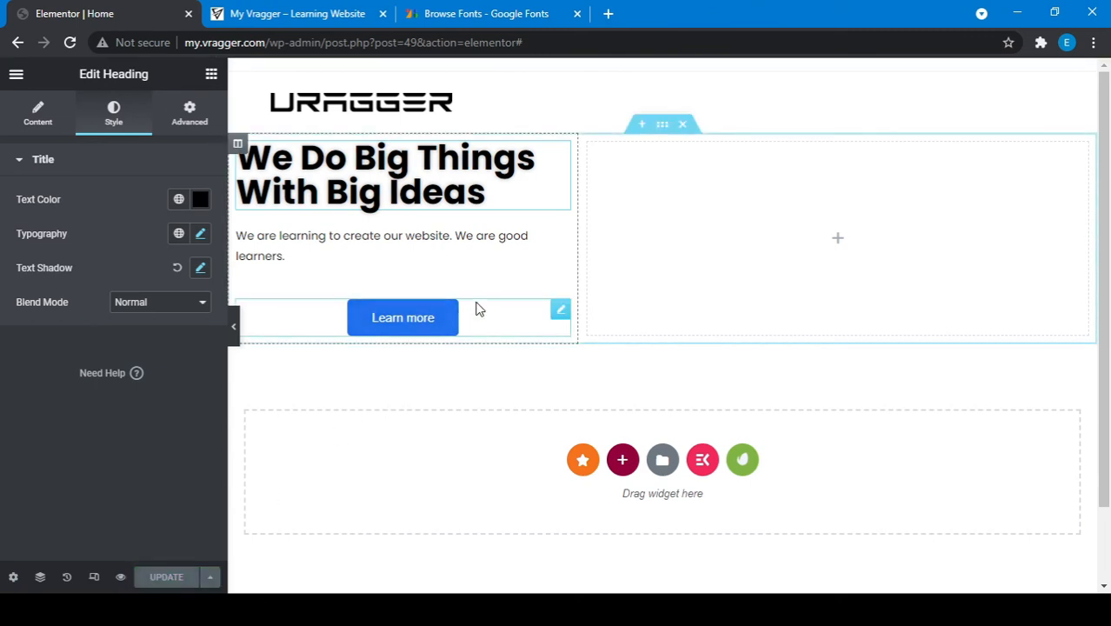
# - Change the "Learn more" button's label to "Get Start Learning" and align the button left
pyautogui.click(562, 315)
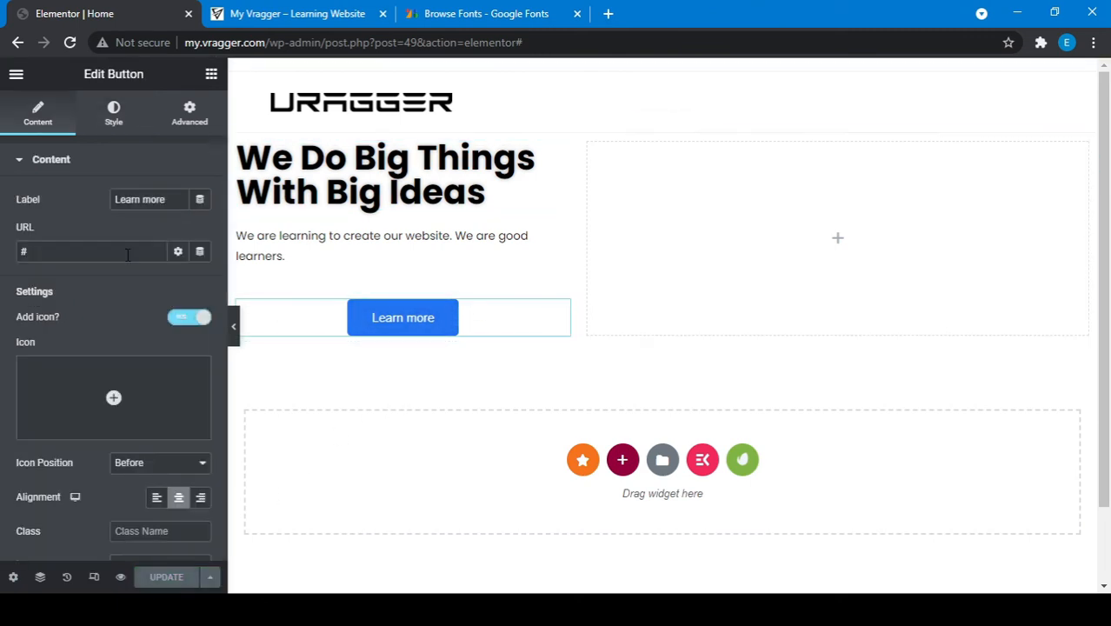
pyautogui.tripleClick(143, 198)
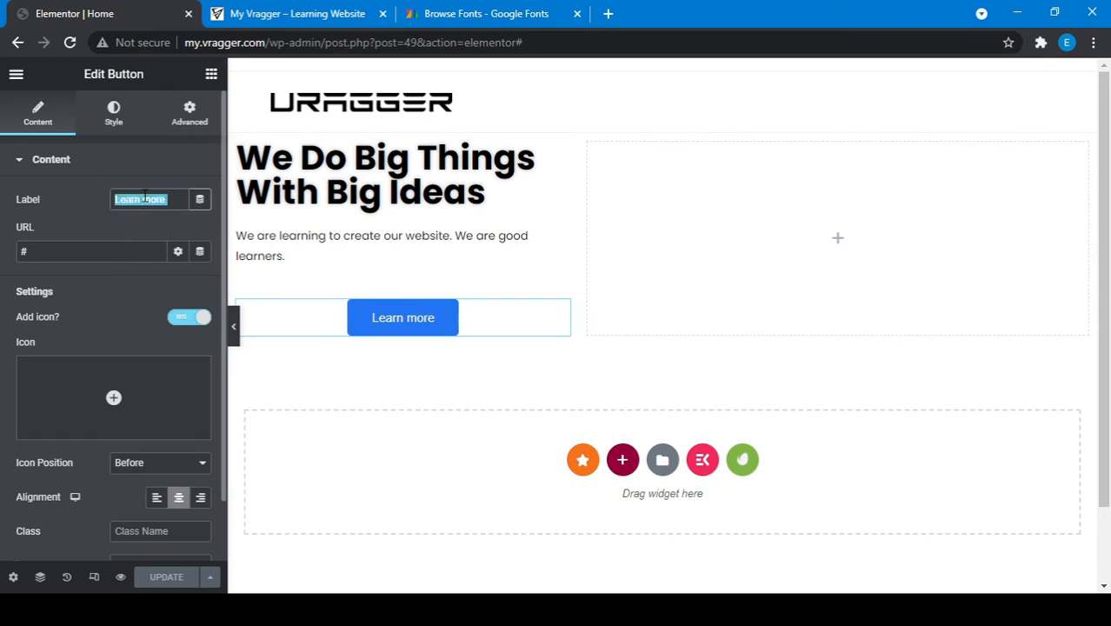
pyautogui.write('Get')
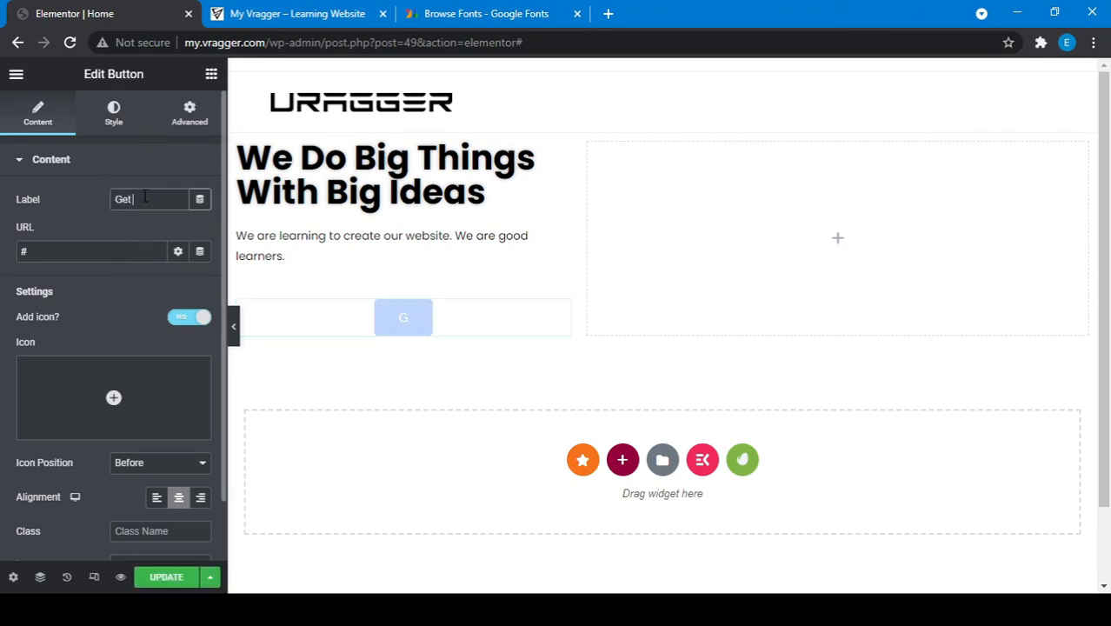
pyautogui.write(' Sta')
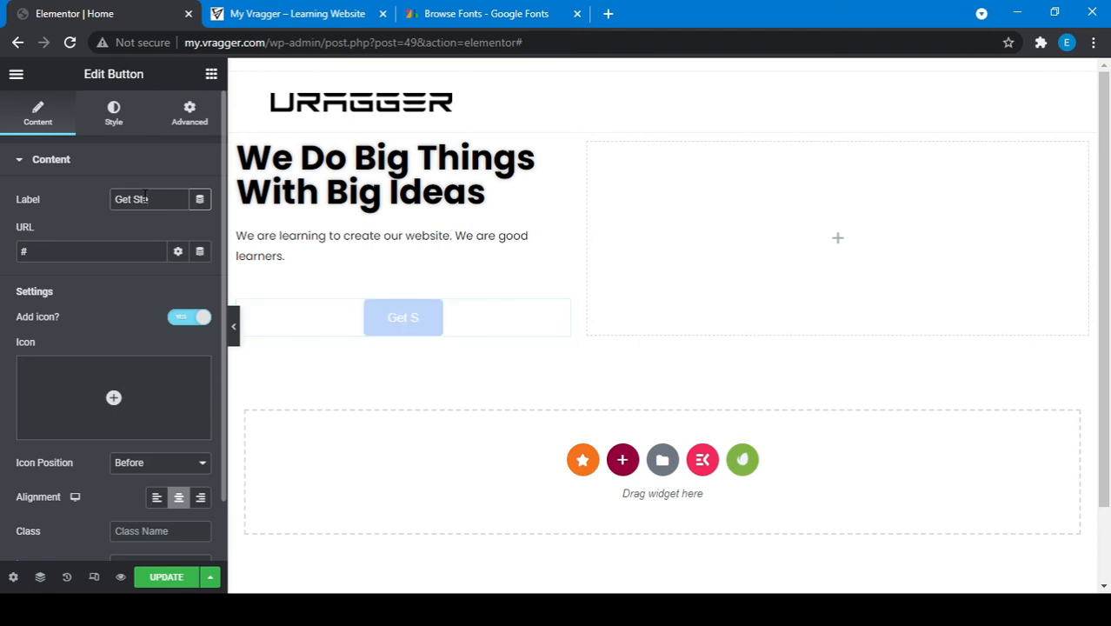
pyautogui.write('rt K')
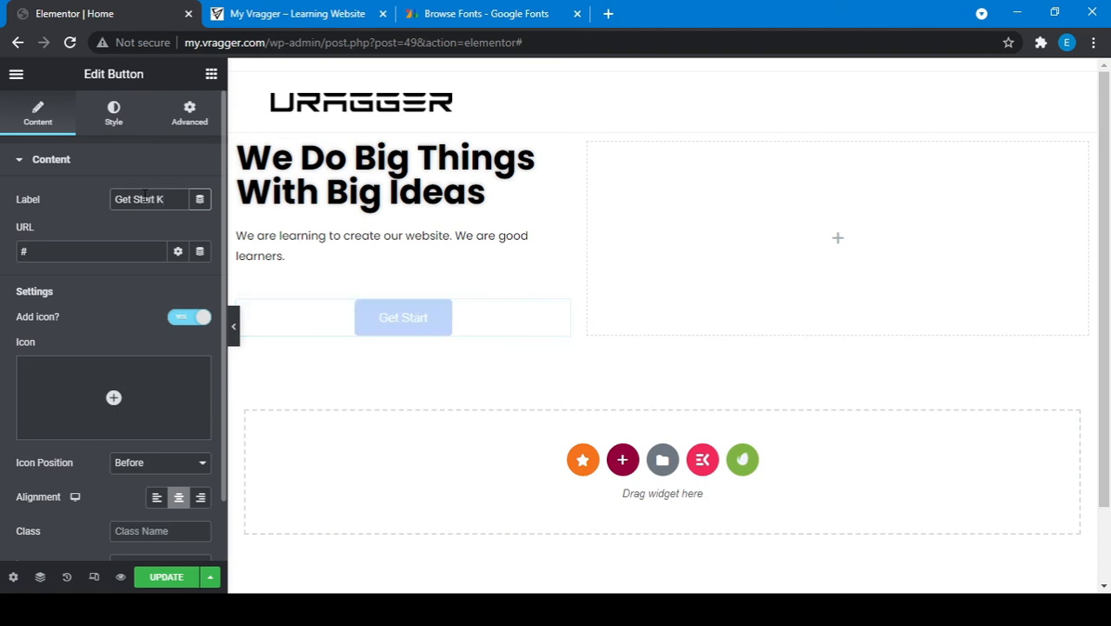
pyautogui.write('earning')
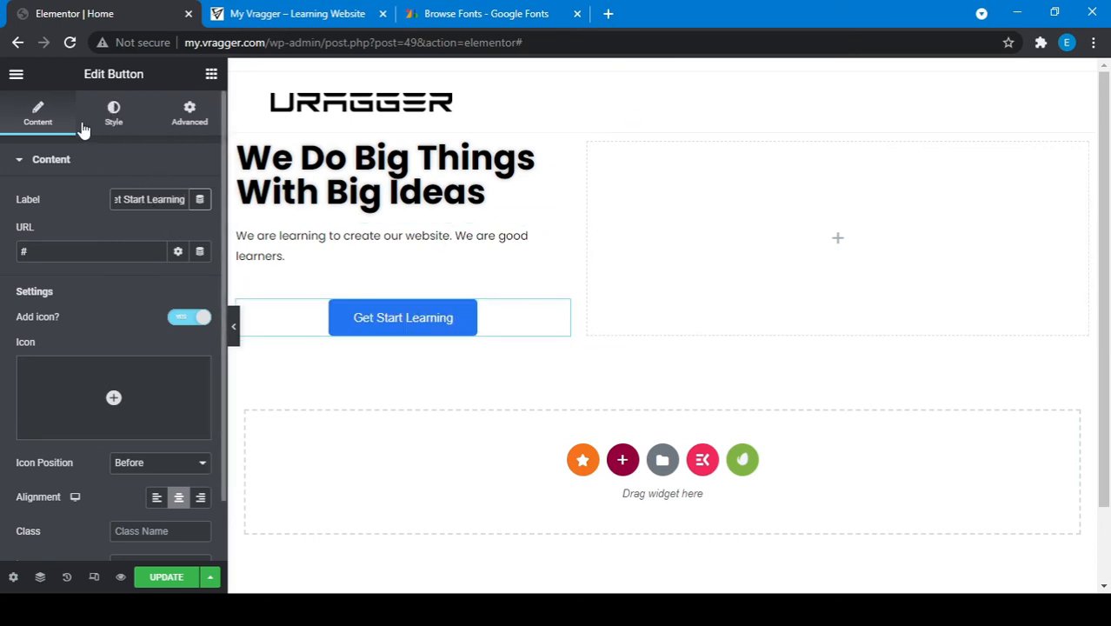
pyautogui.click(156, 500)
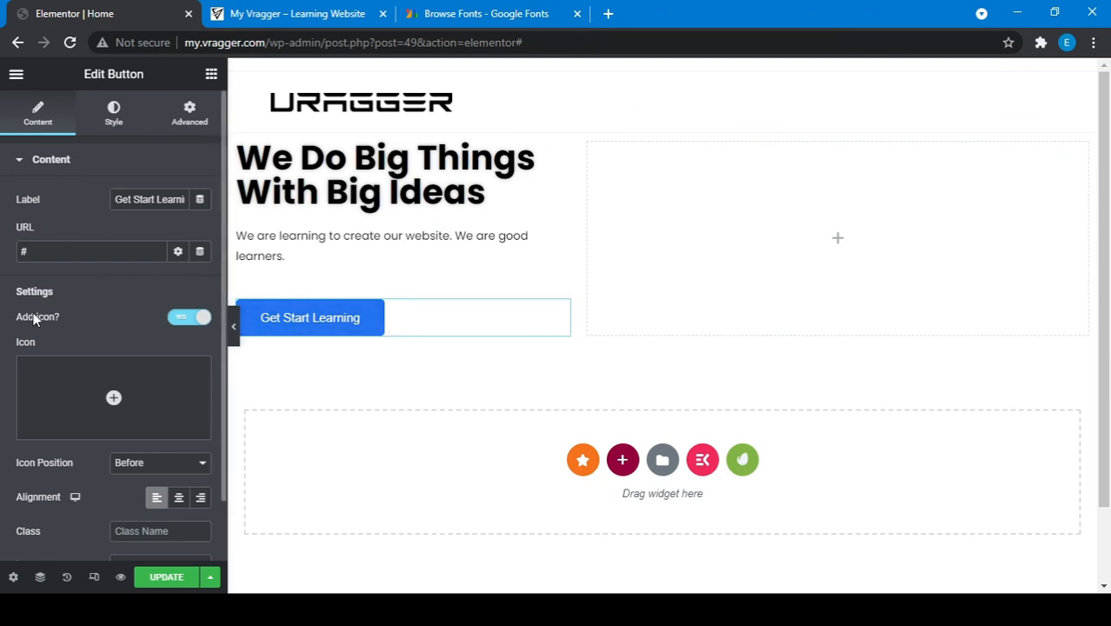
pyautogui.moveTo(38, 416)
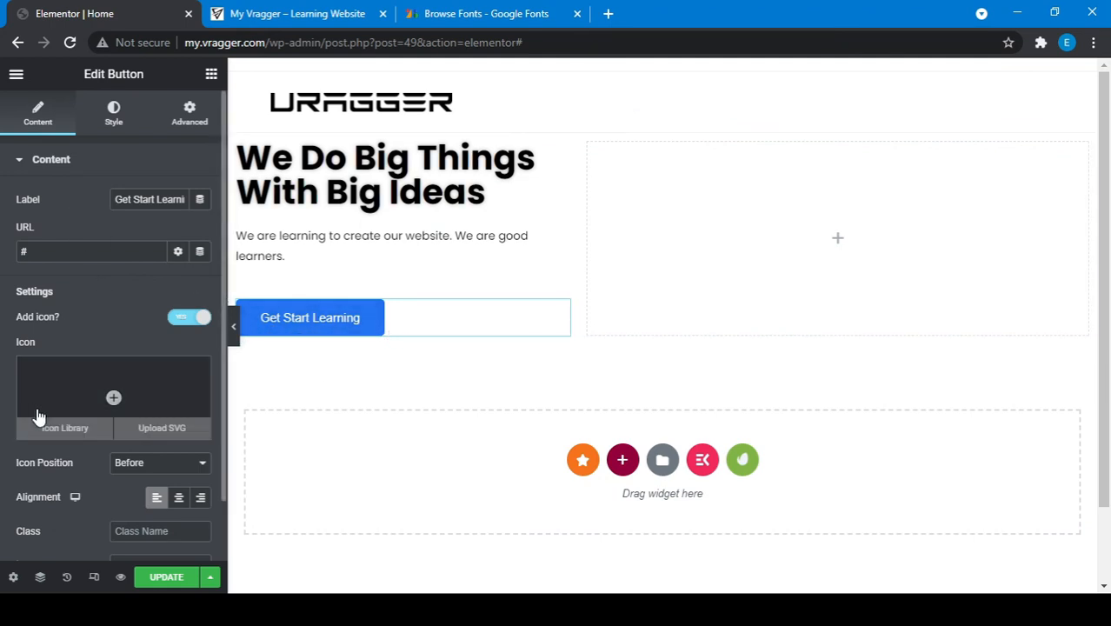
pyautogui.scroll(-1, 78, 430)
pyautogui.scroll(1, 78, 430)
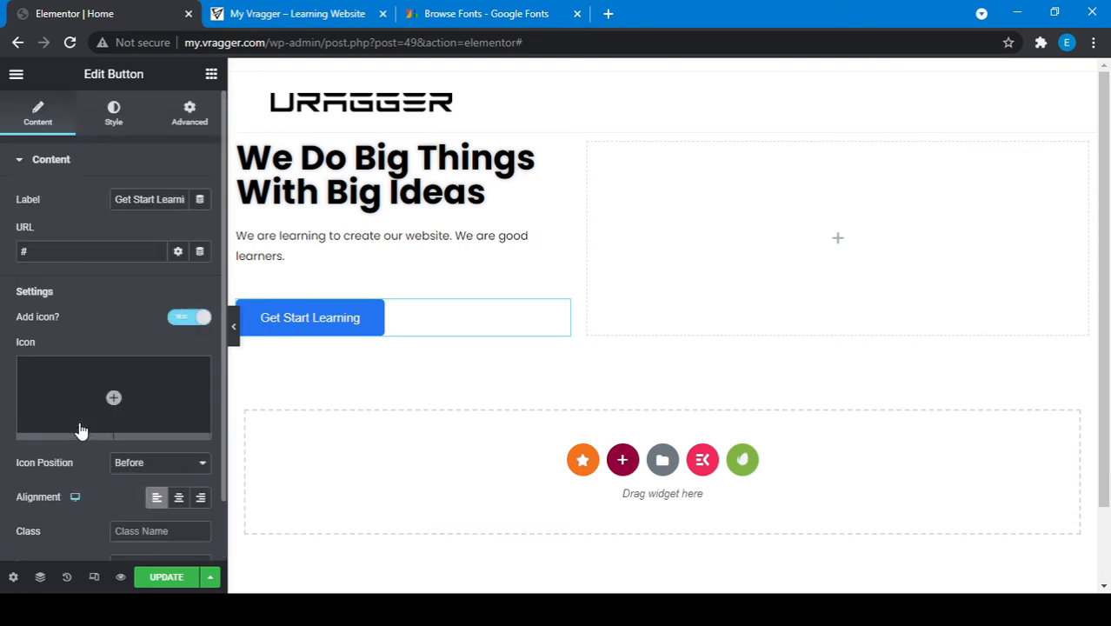
# - Set the button's border radius to 20 px on all corners
pyautogui.click(128, 121)
pyautogui.scroll(-1, 105, 344)
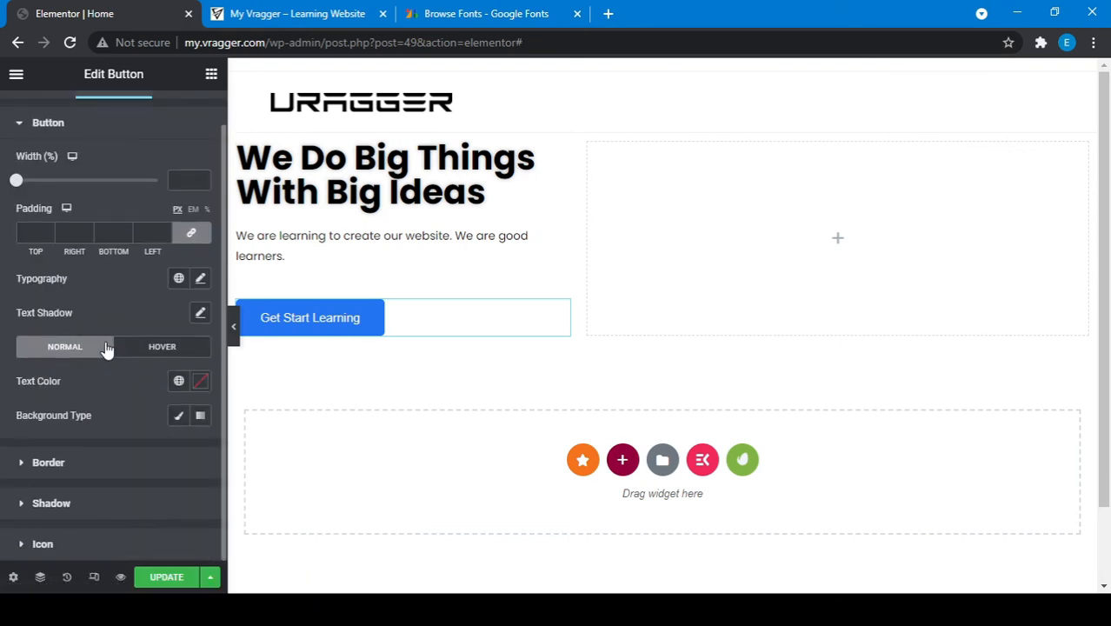
pyautogui.click(77, 471)
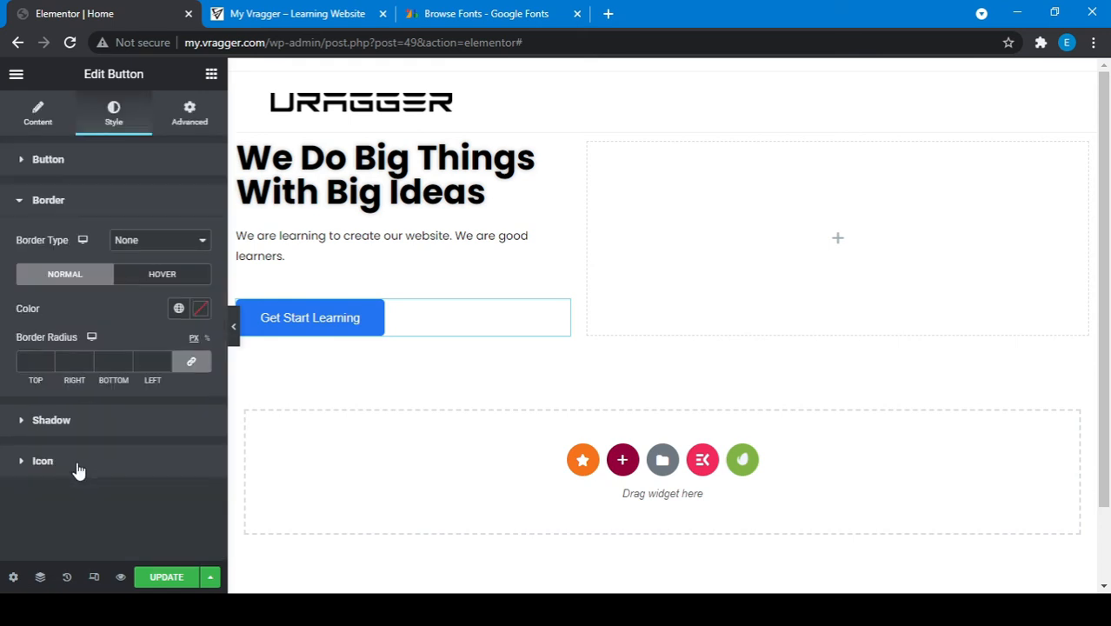
pyautogui.click(29, 364)
pyautogui.write('5')
pyautogui.press('BackSpace')
pyautogui.write('10')
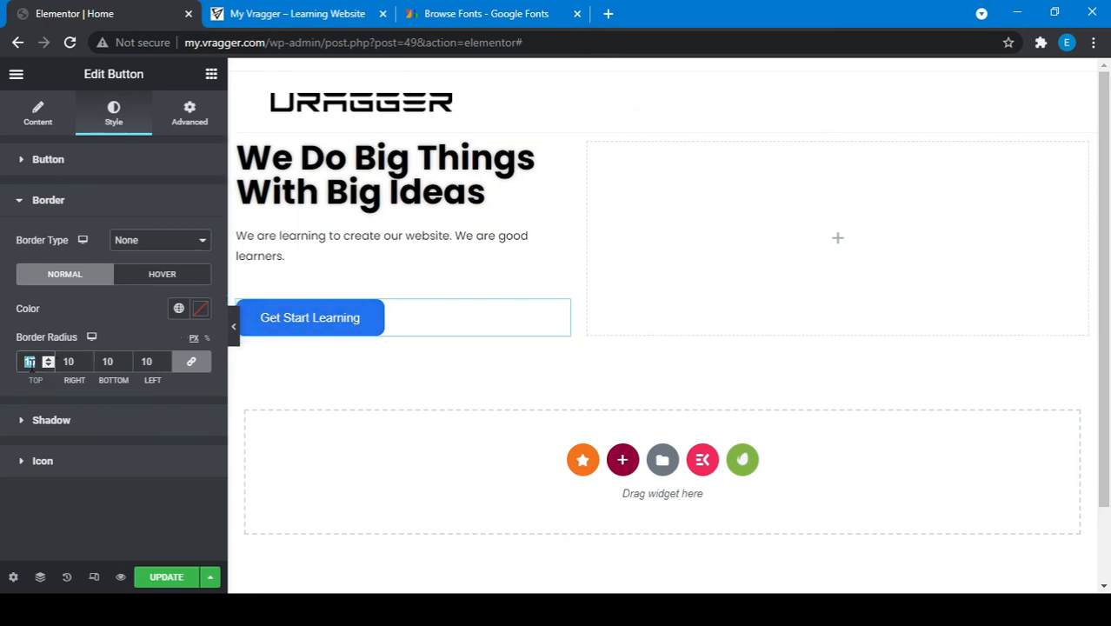
pyautogui.write('20')
pyautogui.click(40, 115)
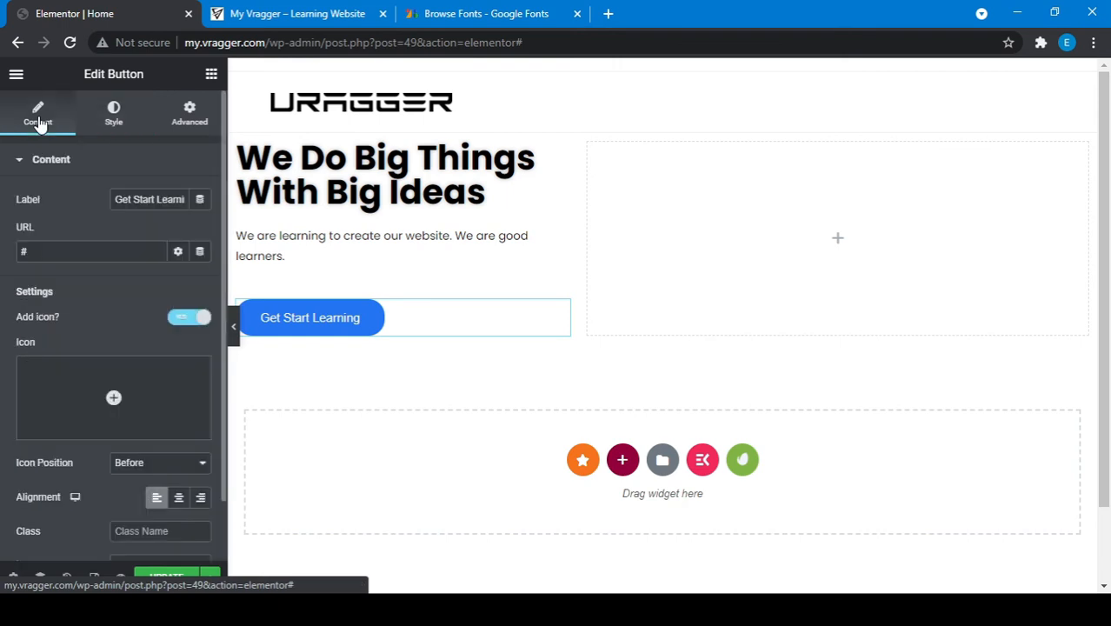
pyautogui.scroll(-1, 130, 440)
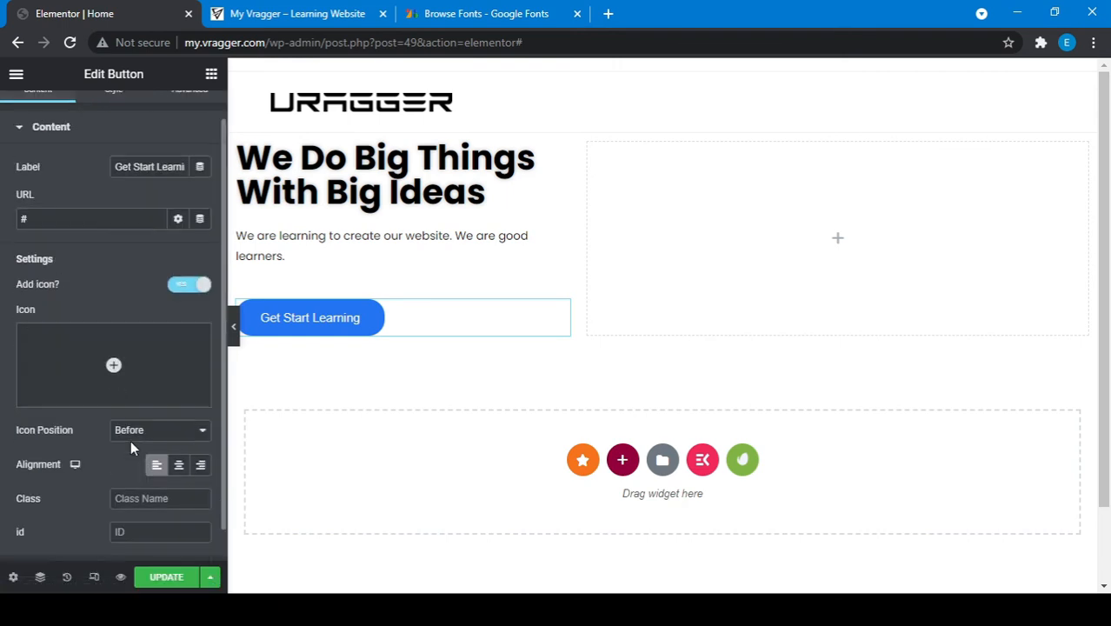
pyautogui.moveTo(109, 387)
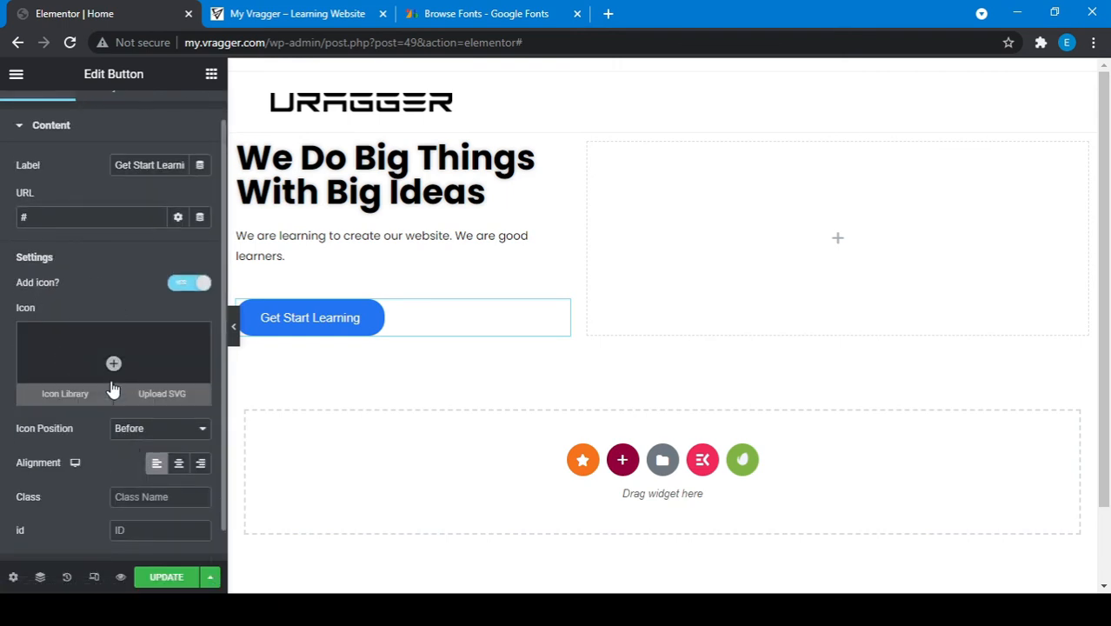
pyautogui.click(63, 393)
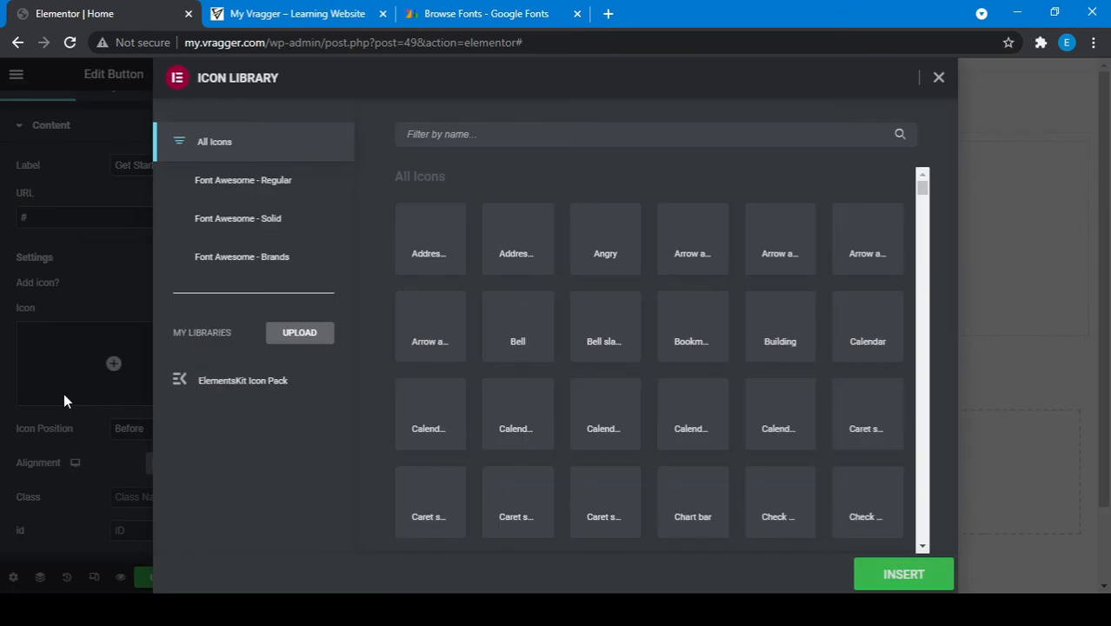
pyautogui.click(937, 80)
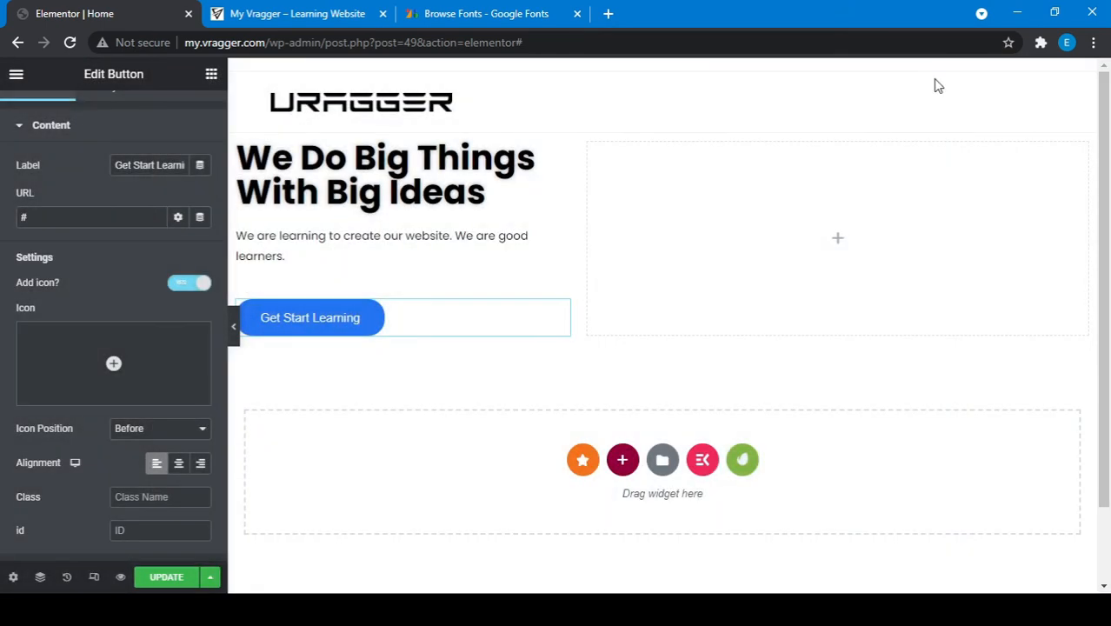
pyautogui.click(936, 80)
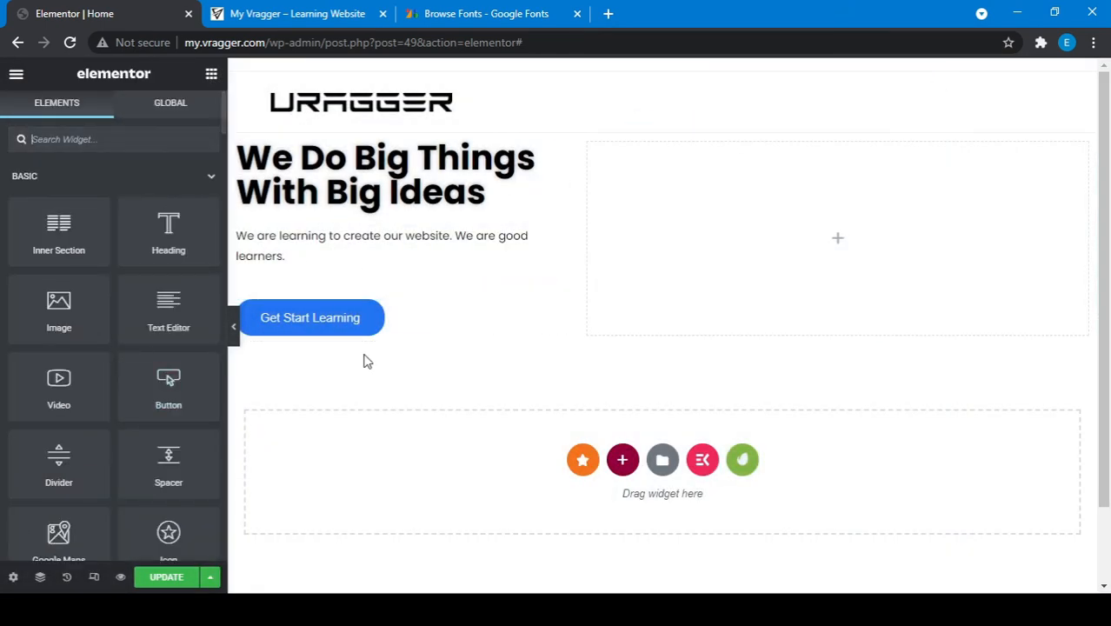
# - Search the icon library for "right ar" and insert the first right arrow icon into the "Get Start Learning" button
pyautogui.click(561, 308)
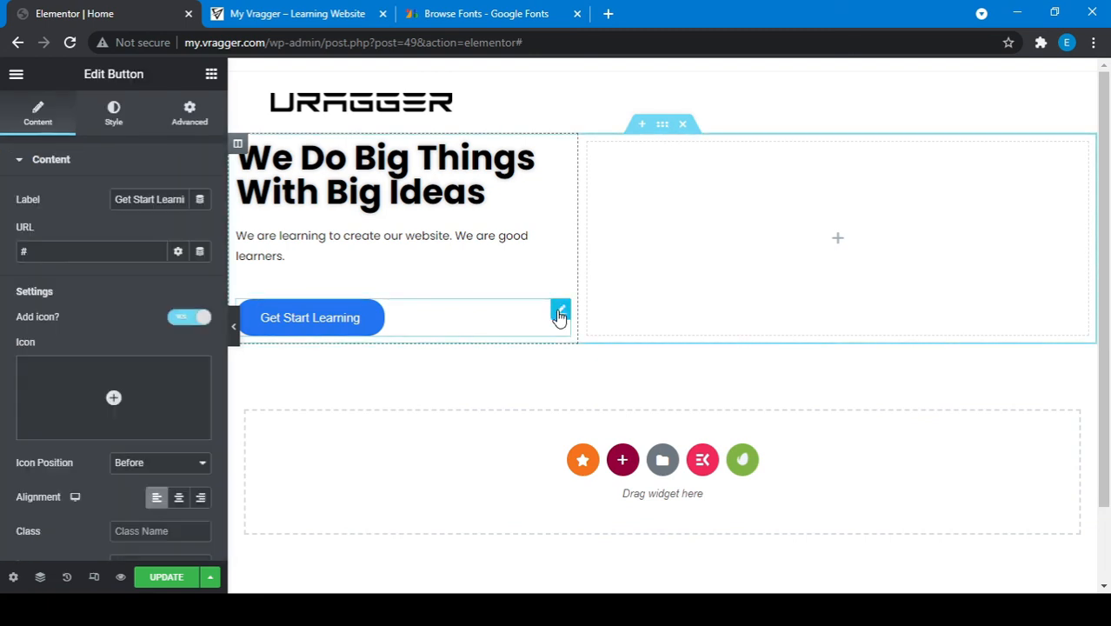
pyautogui.moveTo(56, 439)
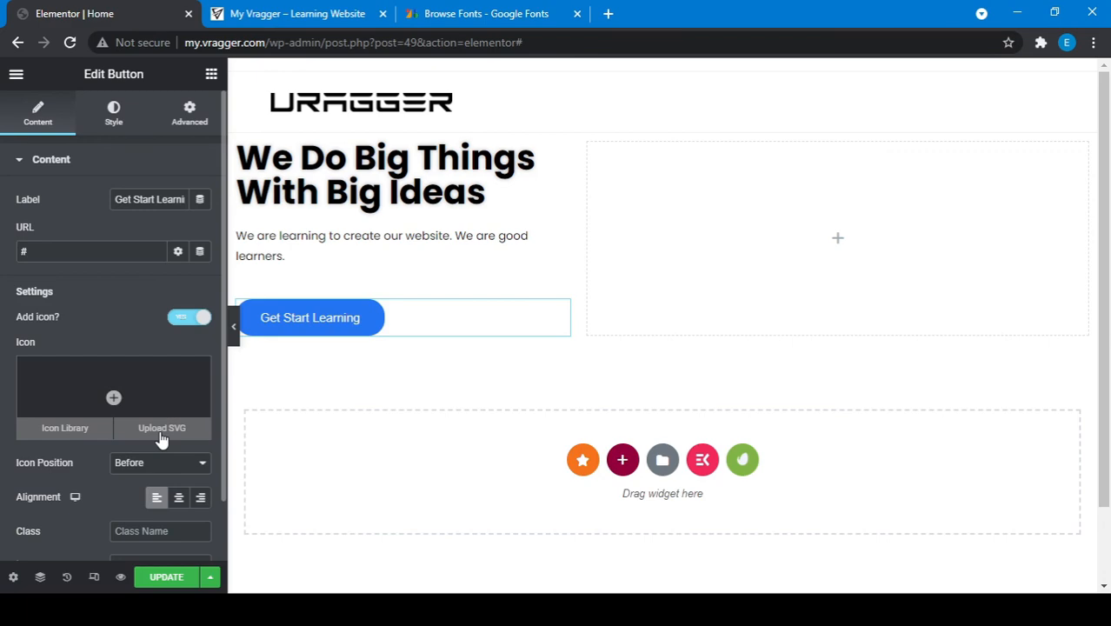
pyautogui.click(68, 429)
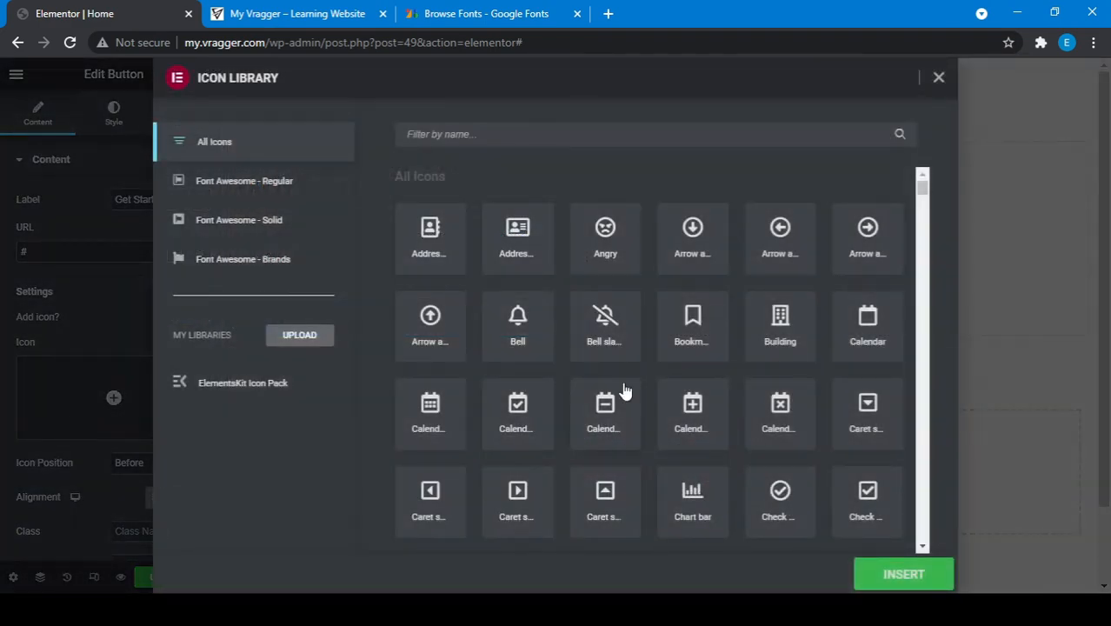
pyautogui.click(452, 136)
pyautogui.write('r')
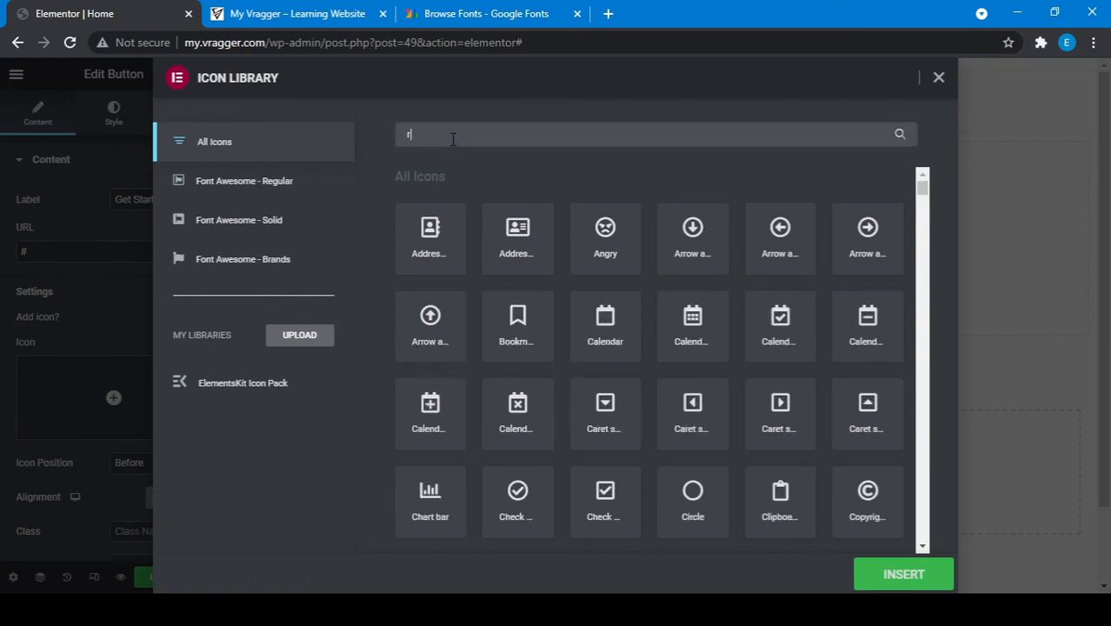
pyautogui.write('ight ar')
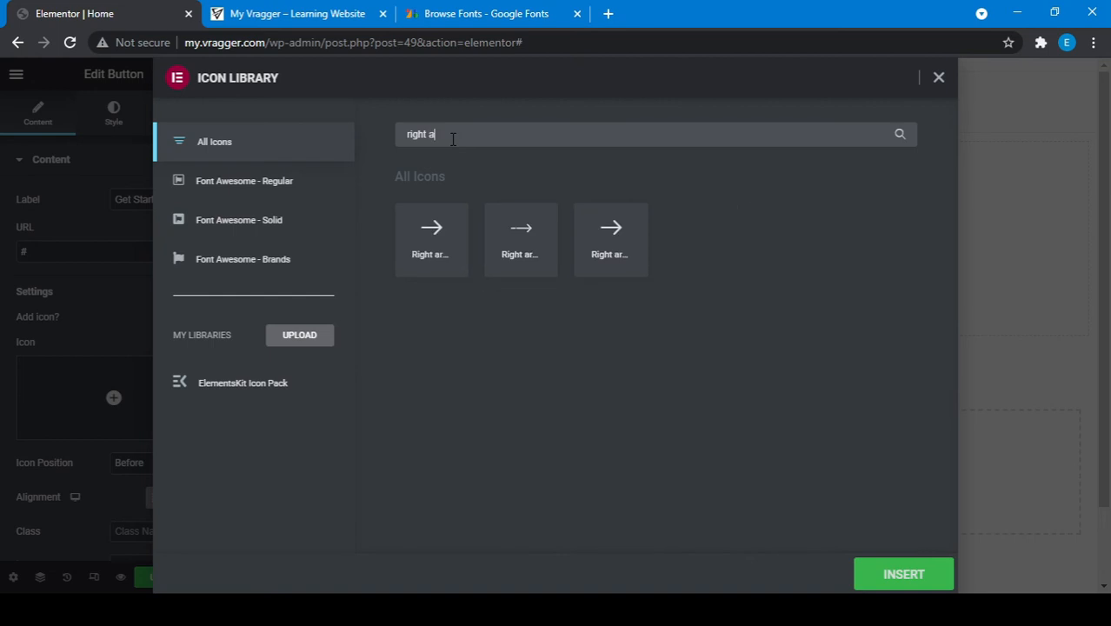
pyautogui.click(435, 244)
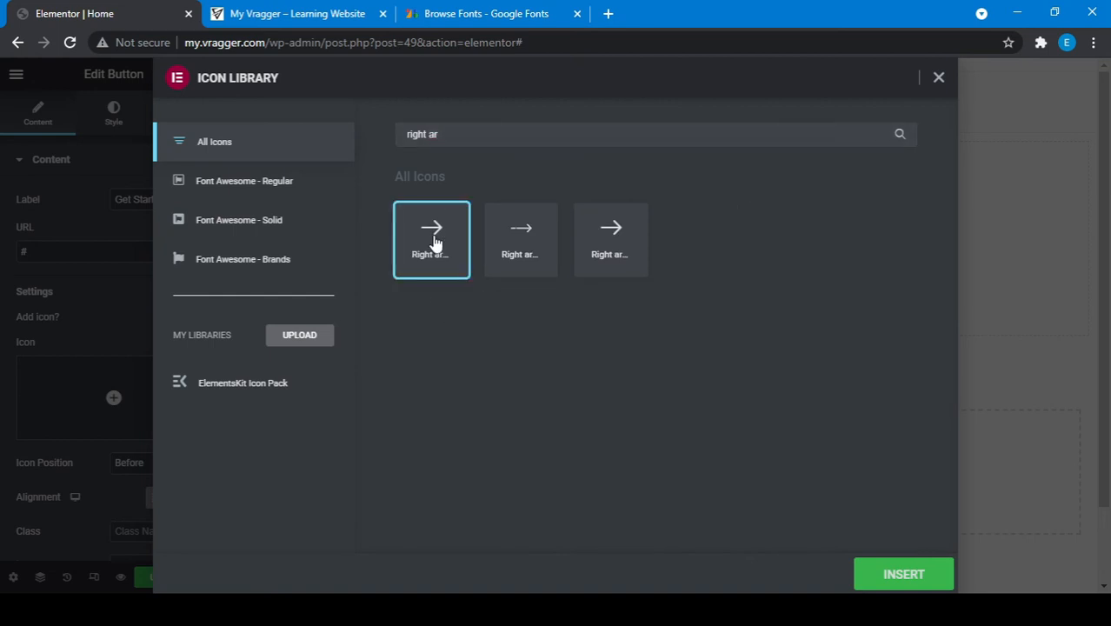
pyautogui.click(883, 576)
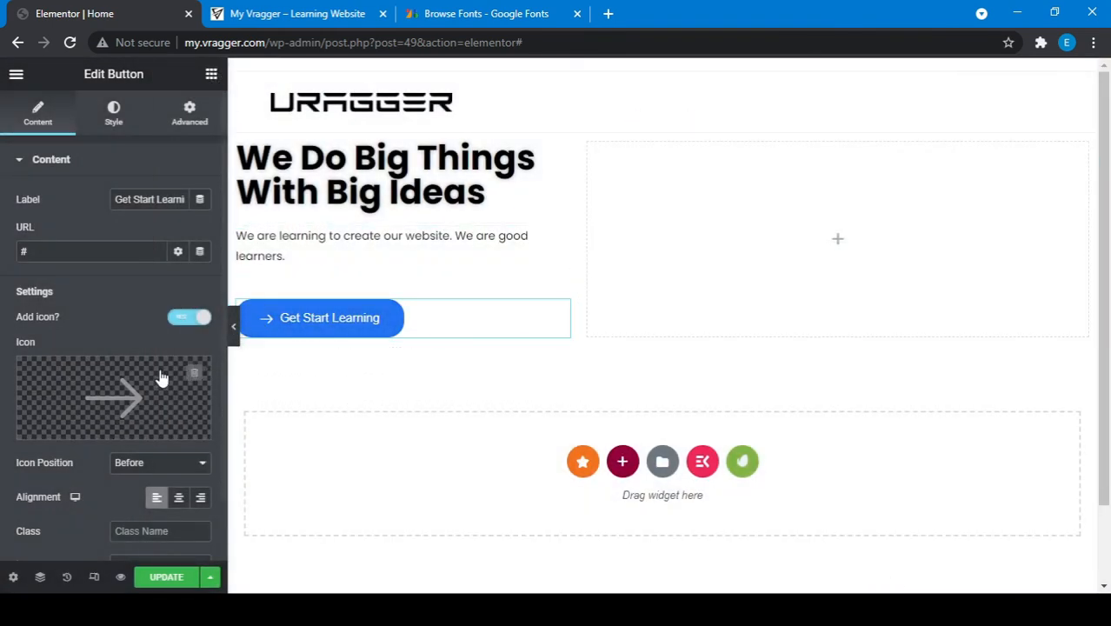
# - Set the icon position of the "Get Start Learning" button to After so the arrow follows the label
pyautogui.scroll(-1, 129, 404)
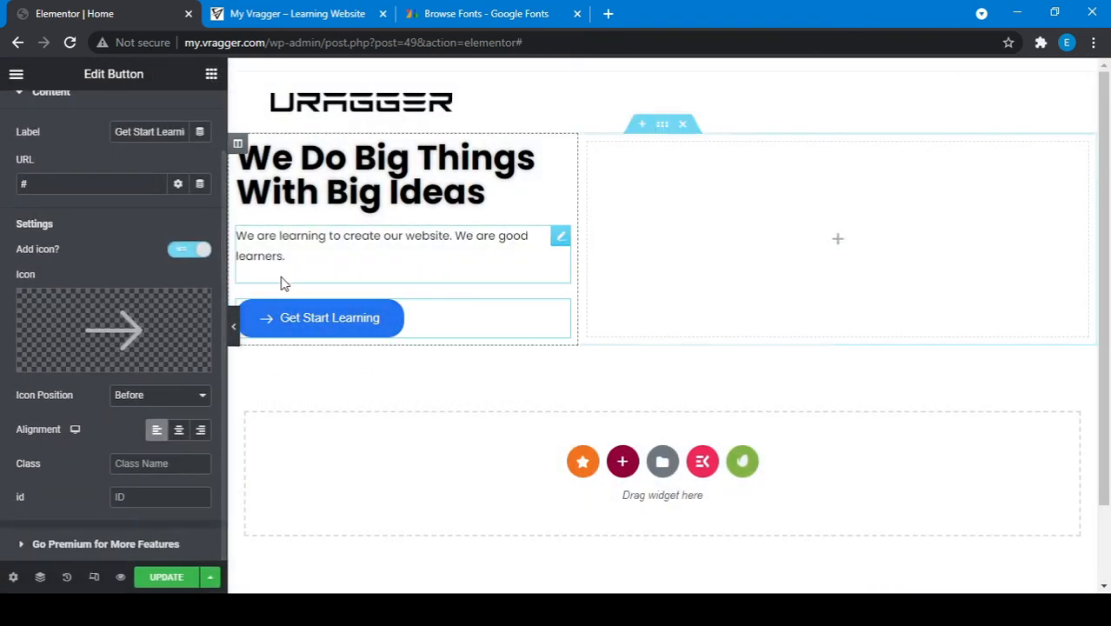
pyautogui.scroll(1, 109, 339)
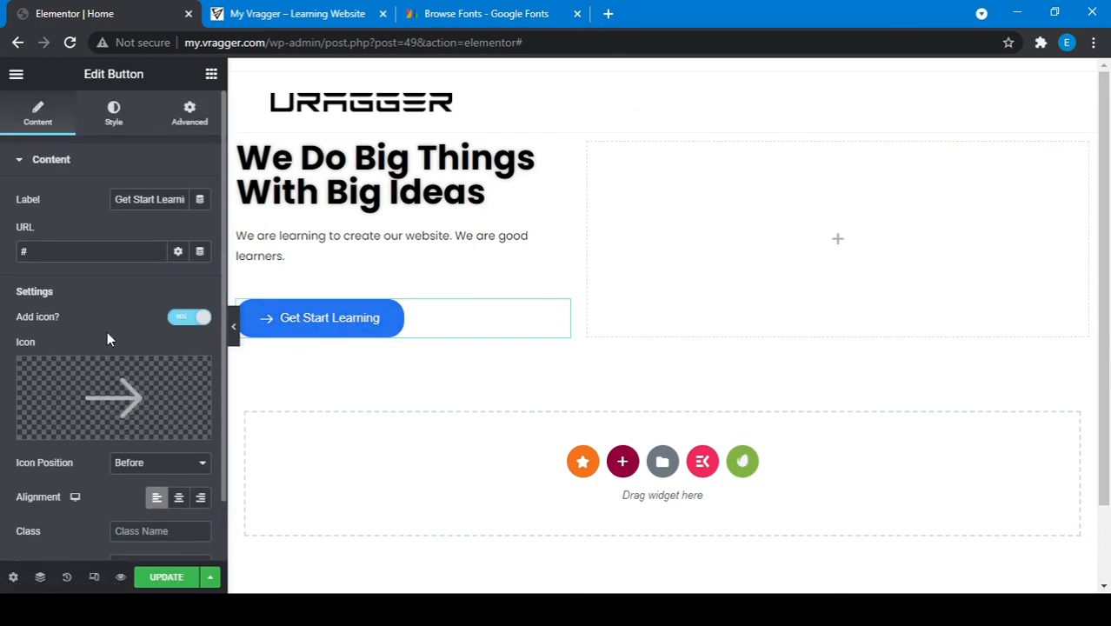
pyautogui.click(113, 111)
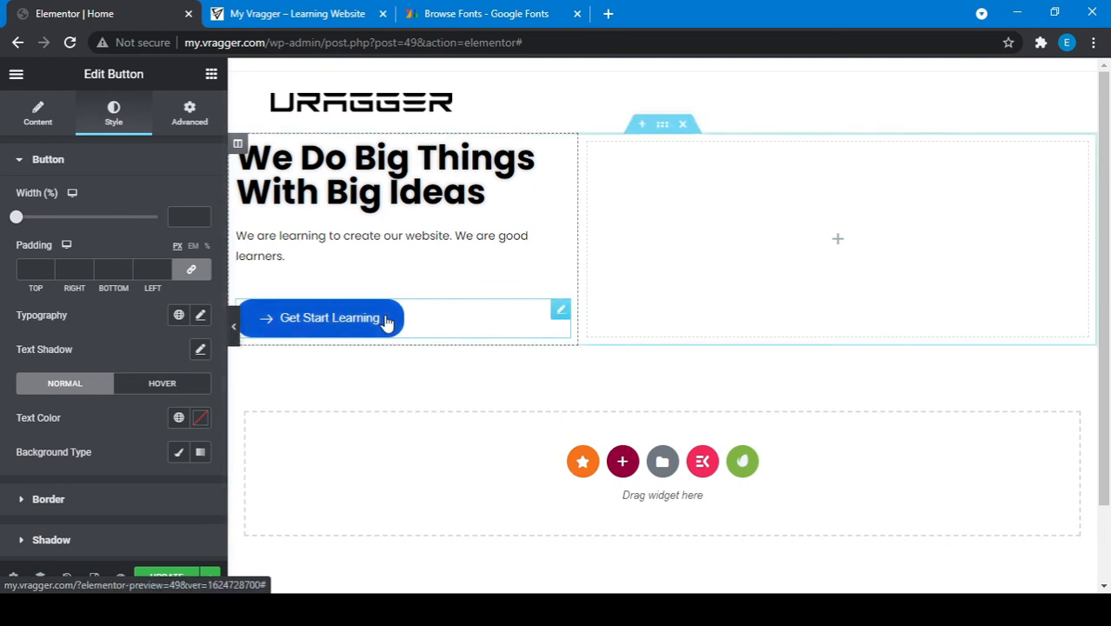
pyautogui.scroll(-1, 48, 462)
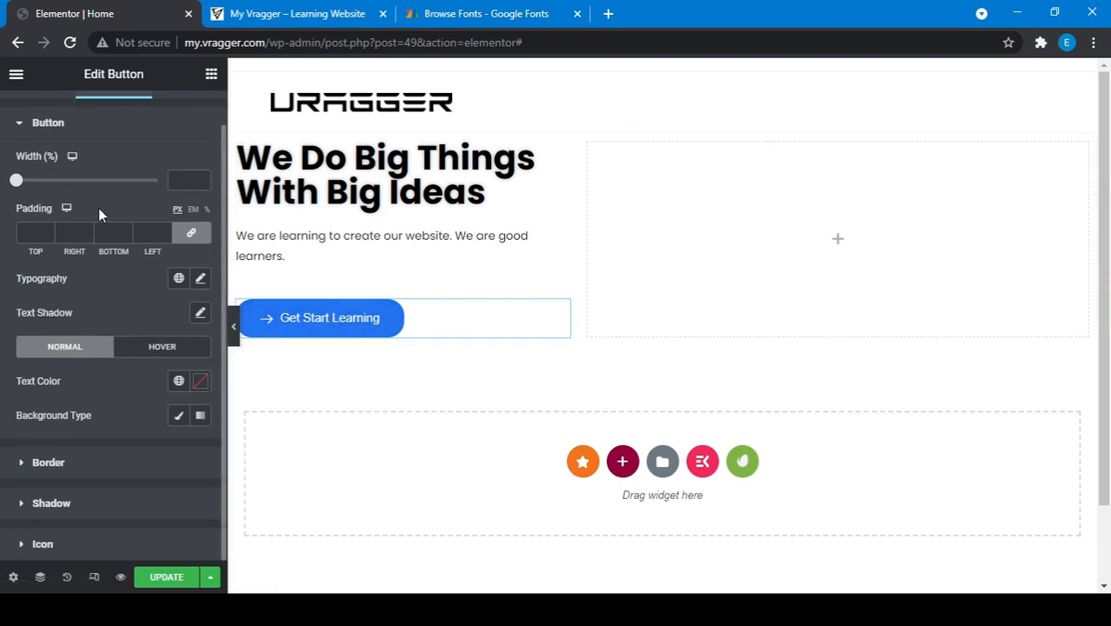
pyautogui.click(59, 543)
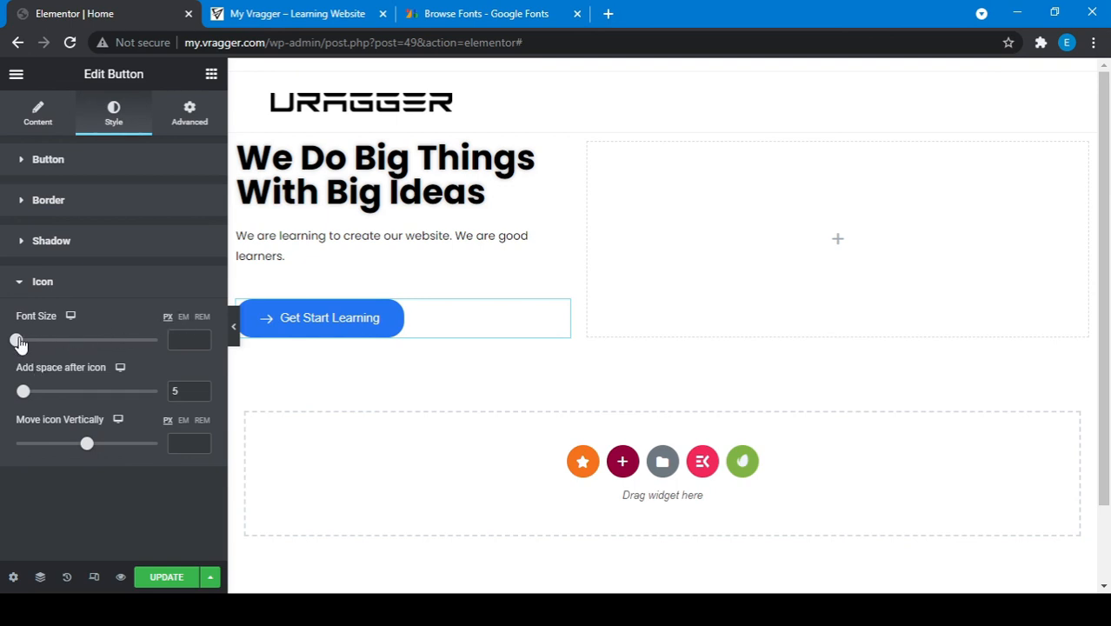
pyautogui.click(35, 127)
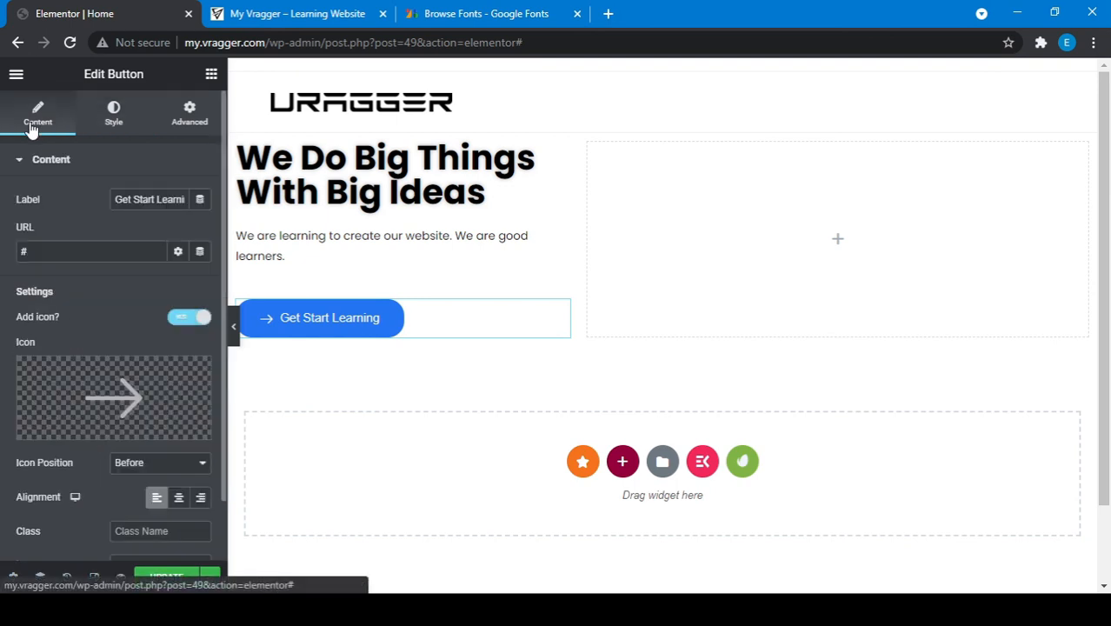
pyautogui.scroll(-2, 54, 292)
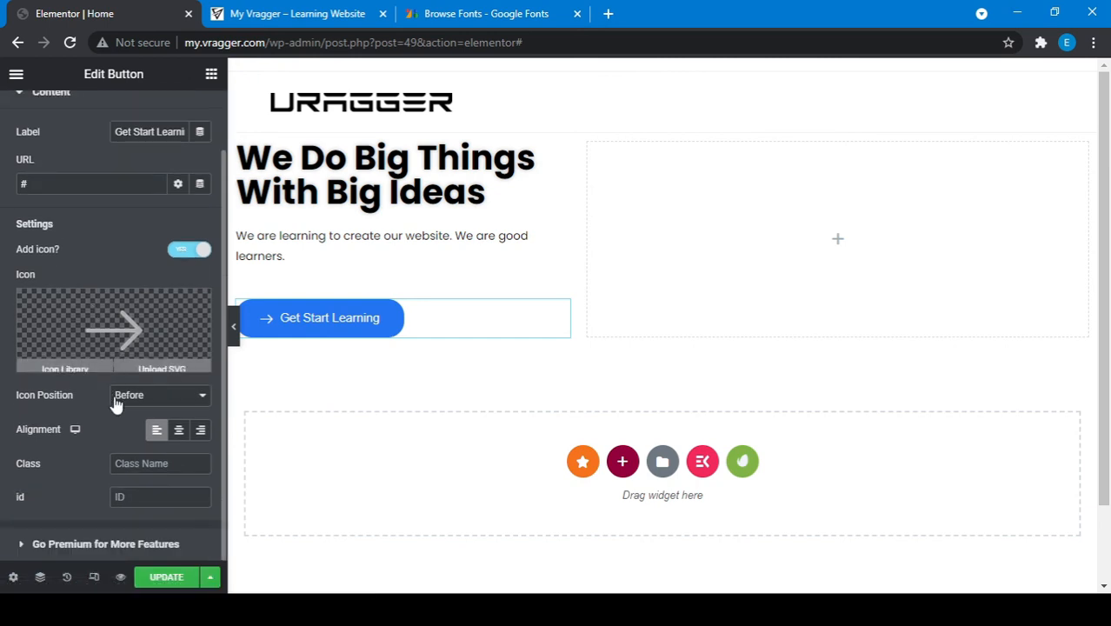
pyautogui.click(154, 398)
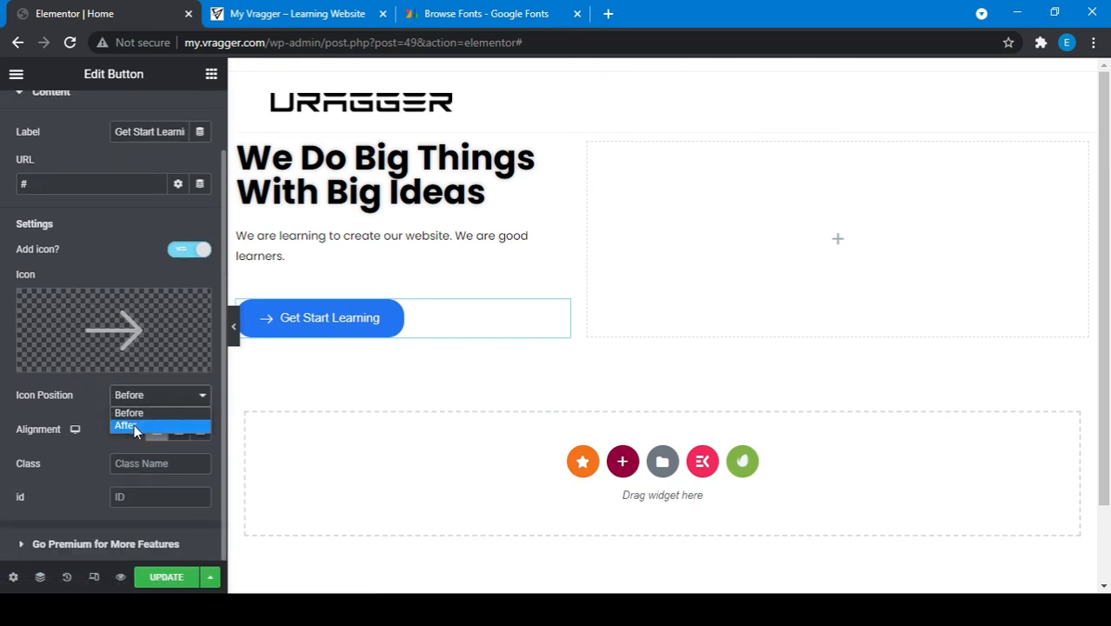
pyautogui.click(134, 425)
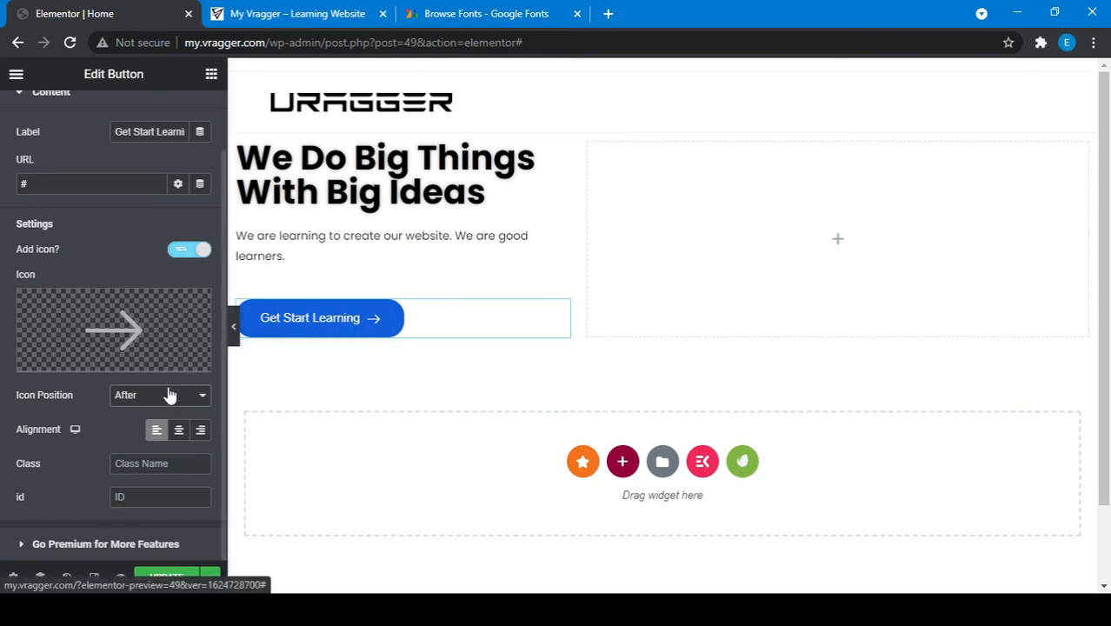
pyautogui.scroll(1, 169, 390)
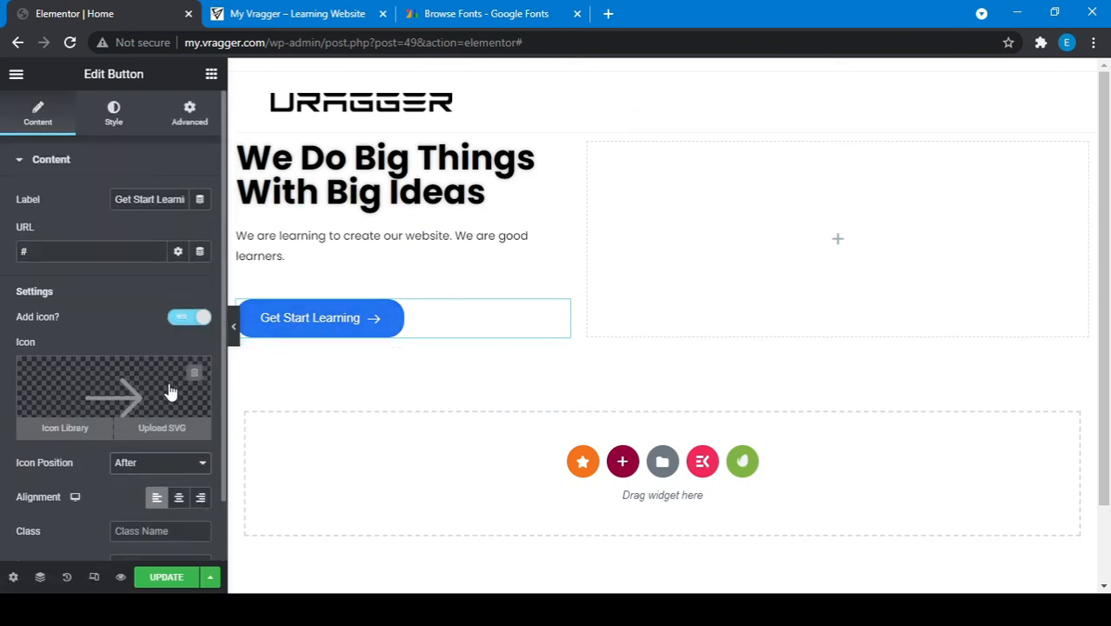
# - Try the global Text and Accent colors on the "Get Start Learning" button's text in its normal state
pyautogui.click(114, 122)
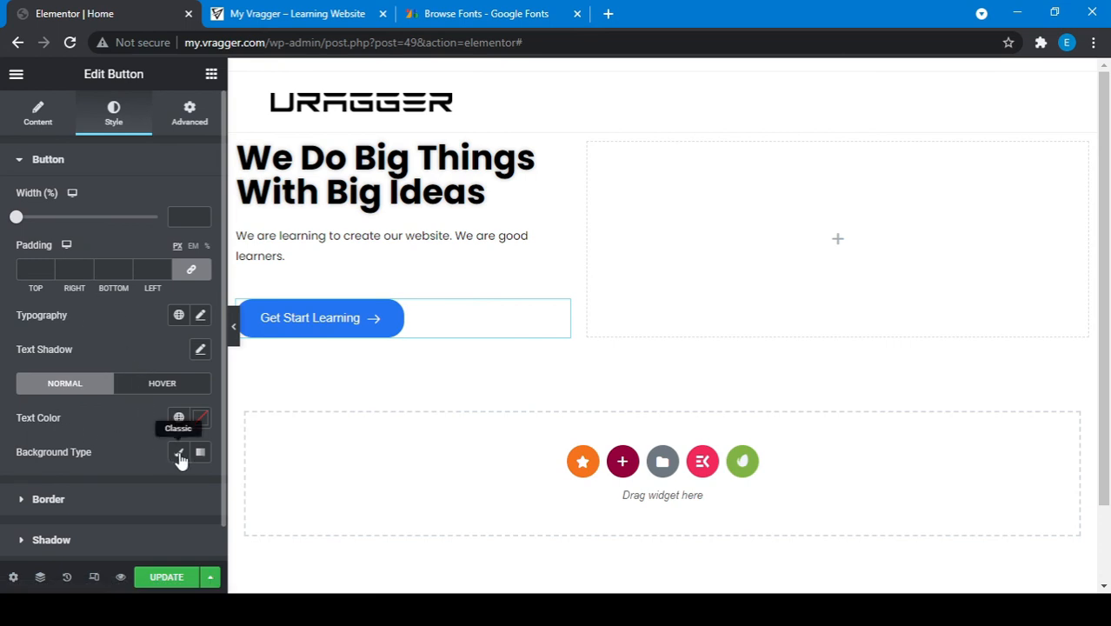
pyautogui.scroll(-1, 109, 429)
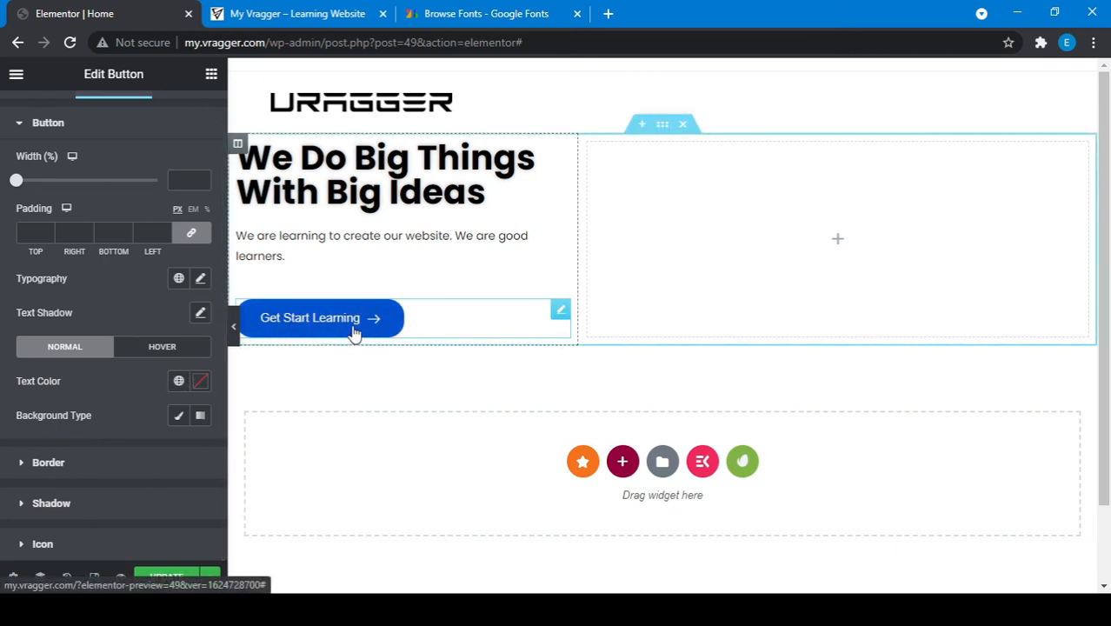
pyautogui.click(183, 383)
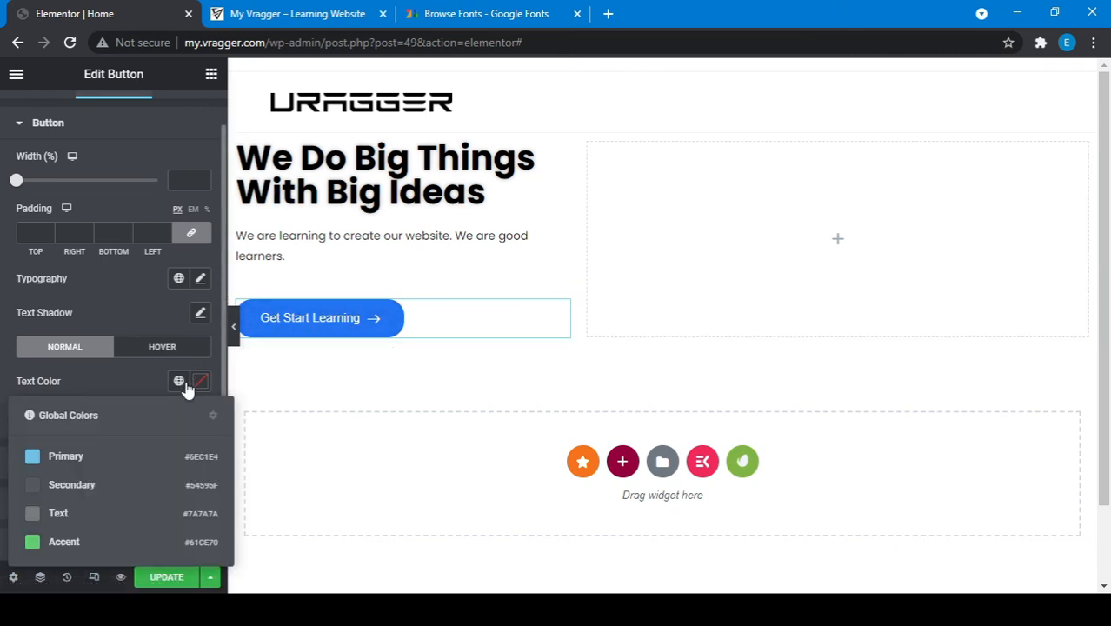
pyautogui.click(70, 521)
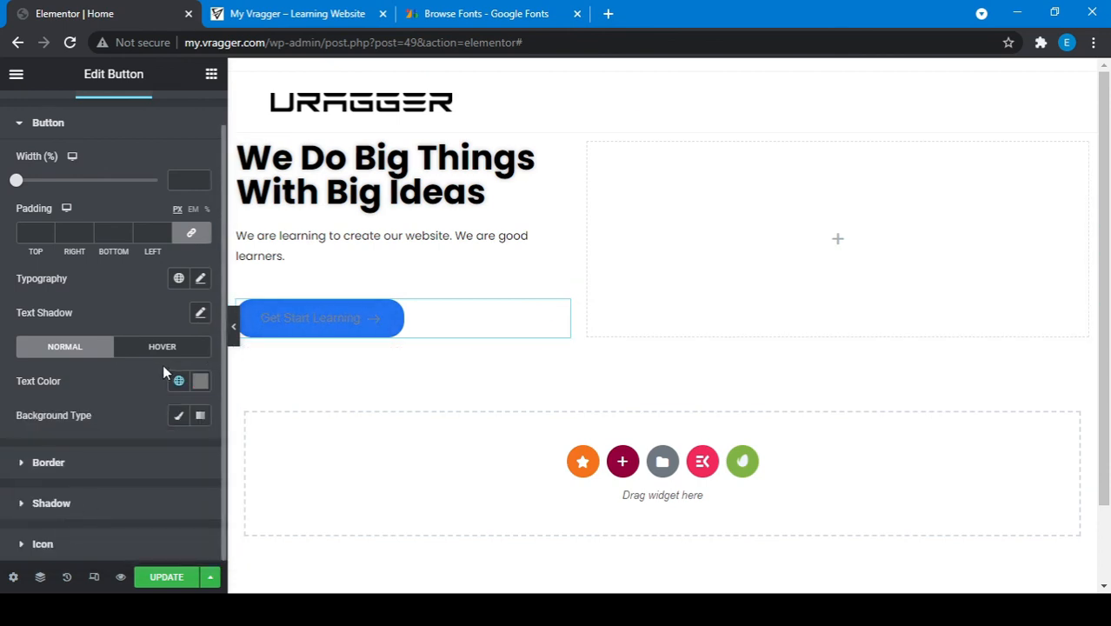
pyautogui.click(179, 384)
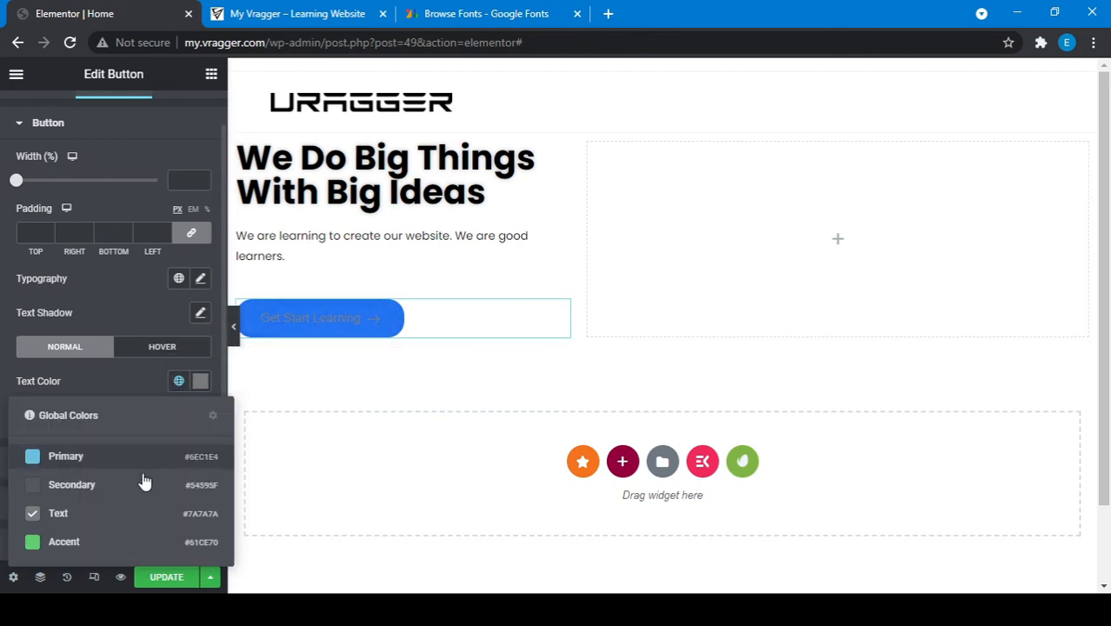
pyautogui.click(66, 542)
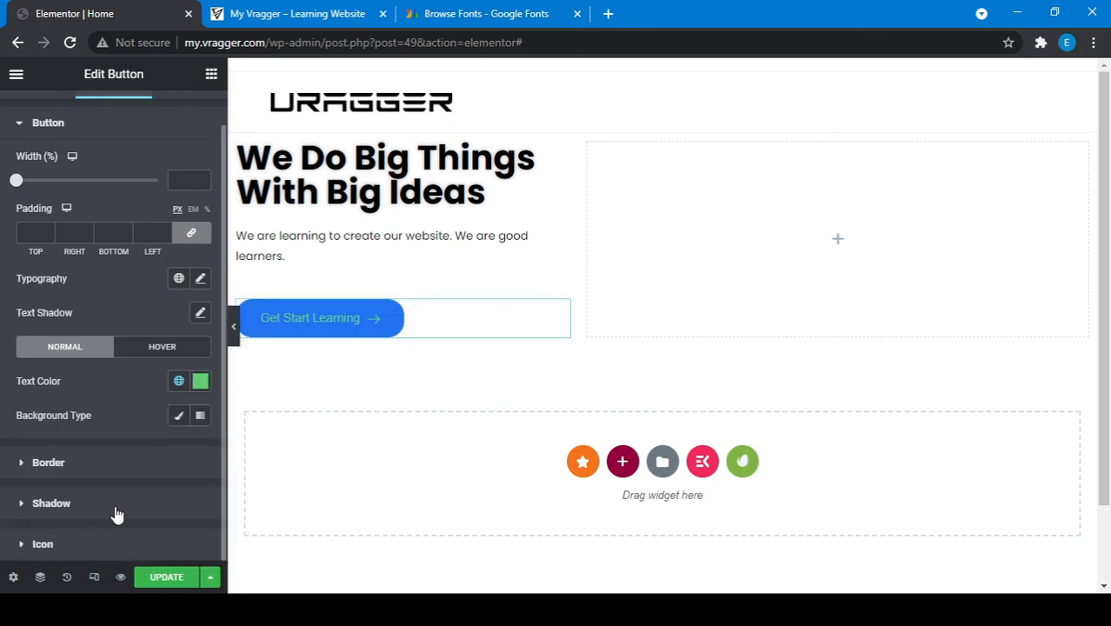
# - Set the button's text color to white, #FFFFFF, with the color picker
pyautogui.click(201, 384)
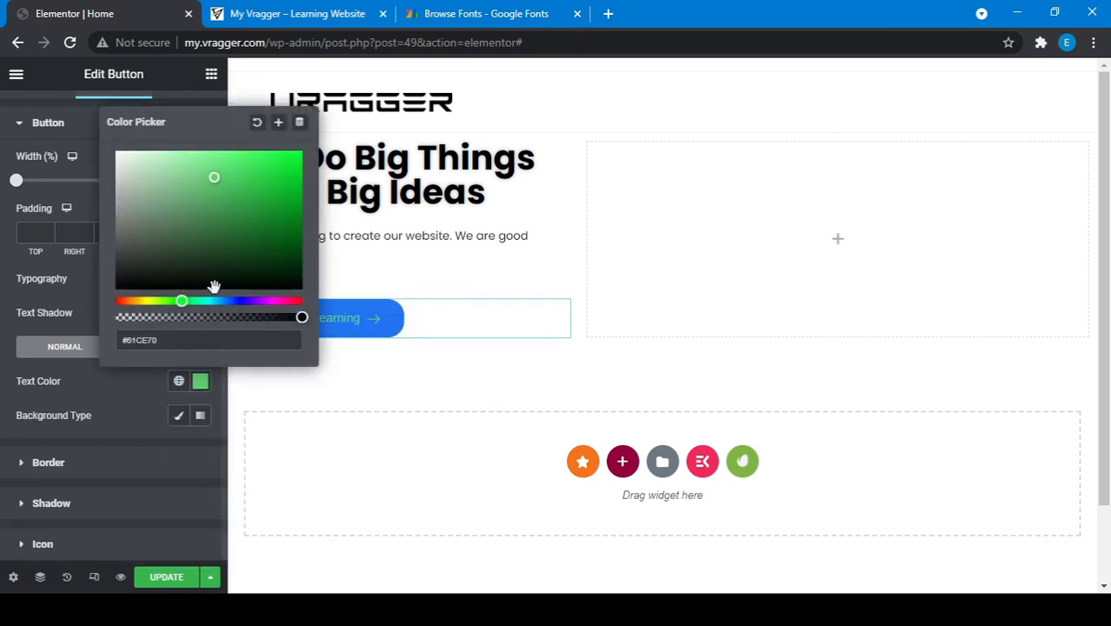
pyautogui.moveTo(214, 286); pyautogui.dragTo(106, 139)
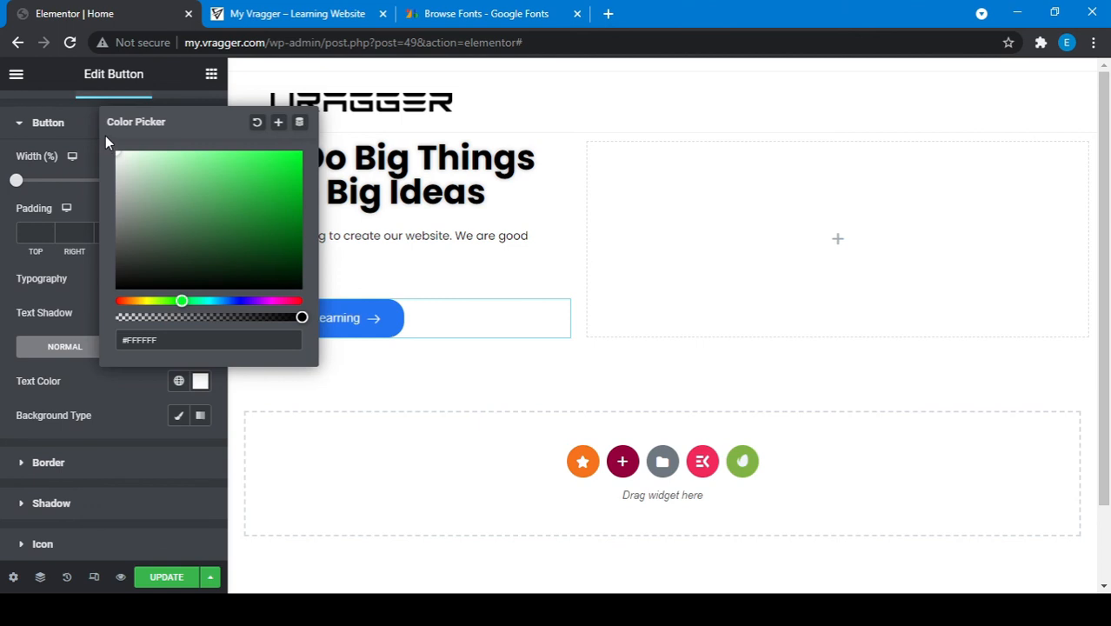
pyautogui.click(6, 333)
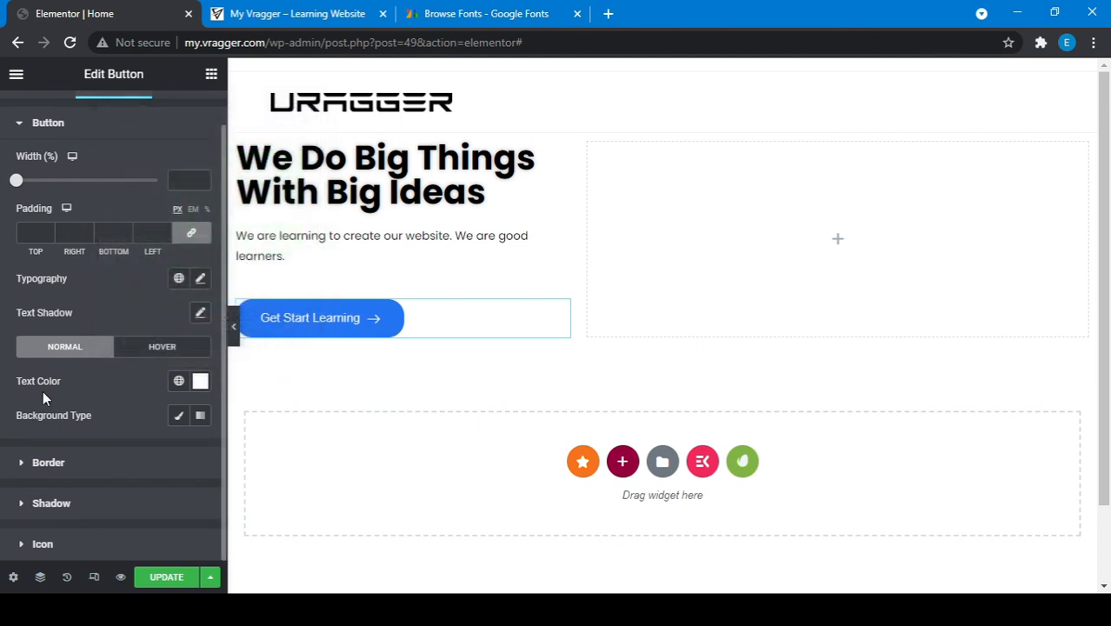
# - Give the button's normal state a classic background with the bright red color #D60A0A
pyautogui.click(178, 416)
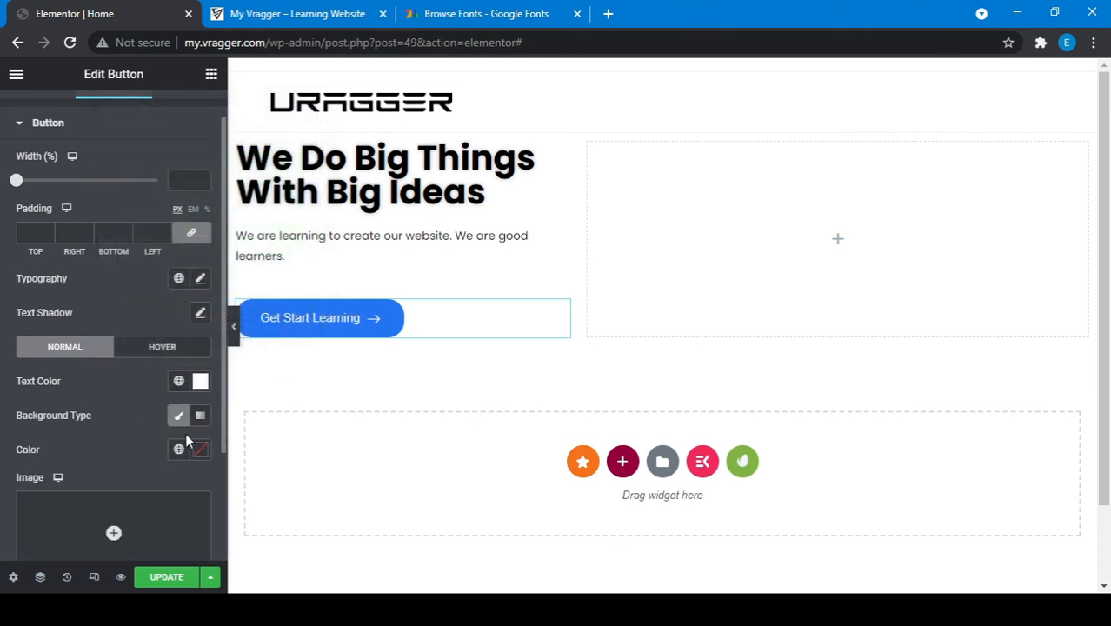
pyautogui.scroll(-1, 198, 426)
pyautogui.click(179, 369)
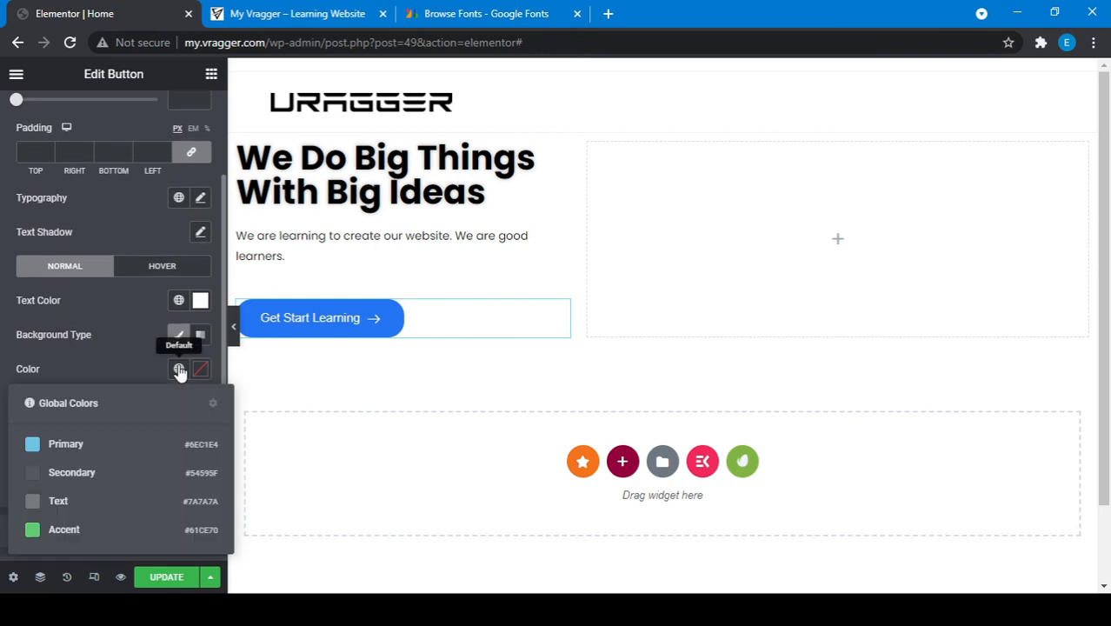
pyautogui.click(200, 371)
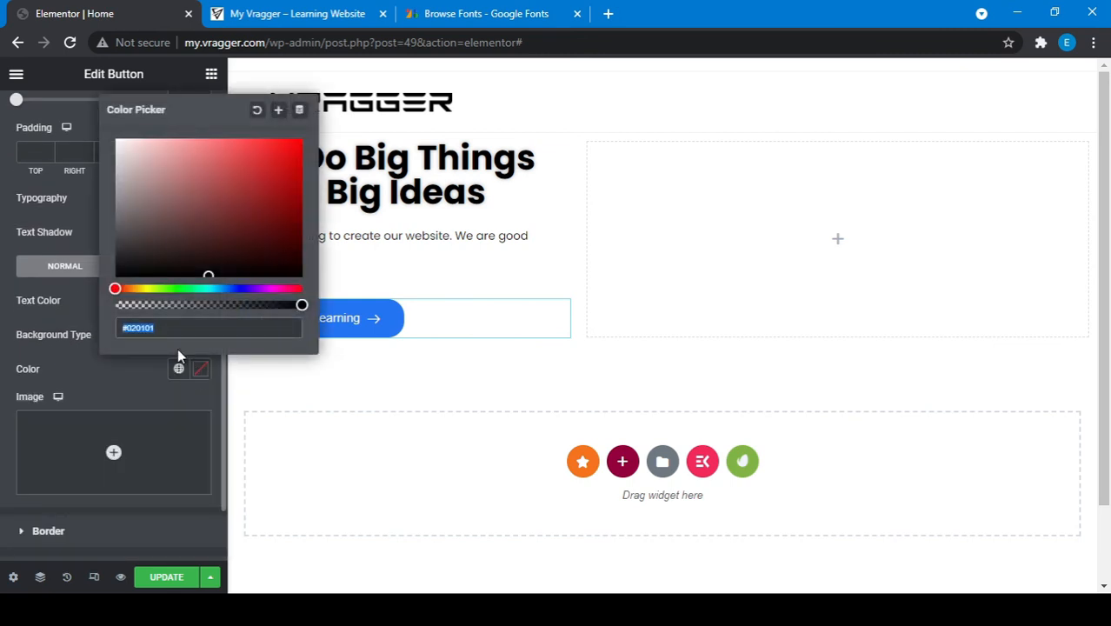
pyautogui.moveTo(211, 219)
pyautogui.mouseDown()
pyautogui.moveTo(306, 142)
pyautogui.moveTo(294, 160)
pyautogui.mouseUp()
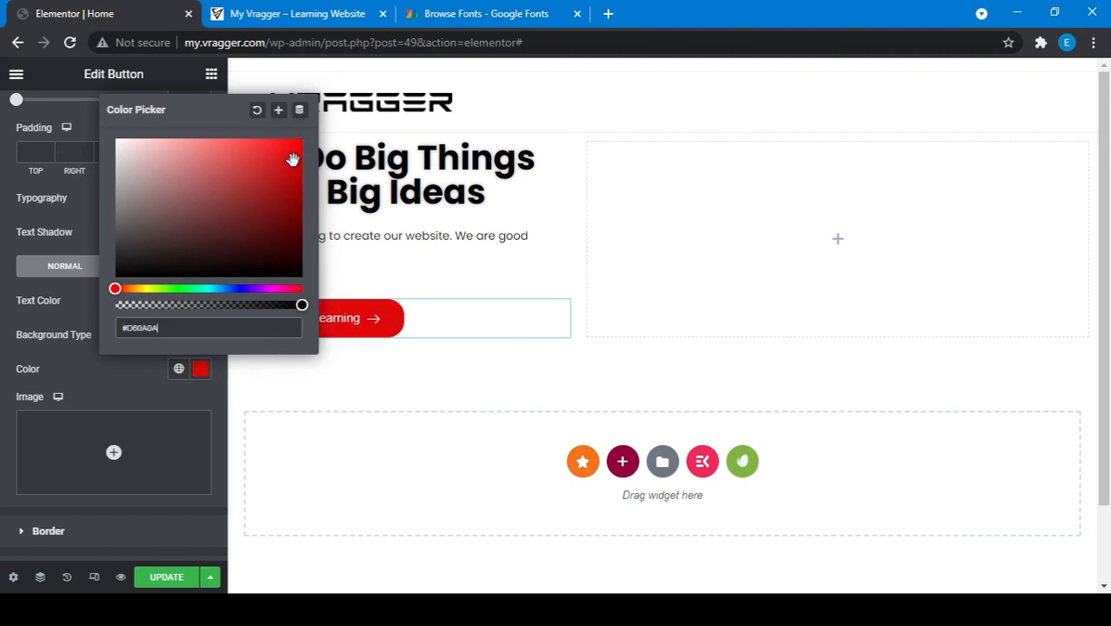
pyautogui.click(144, 392)
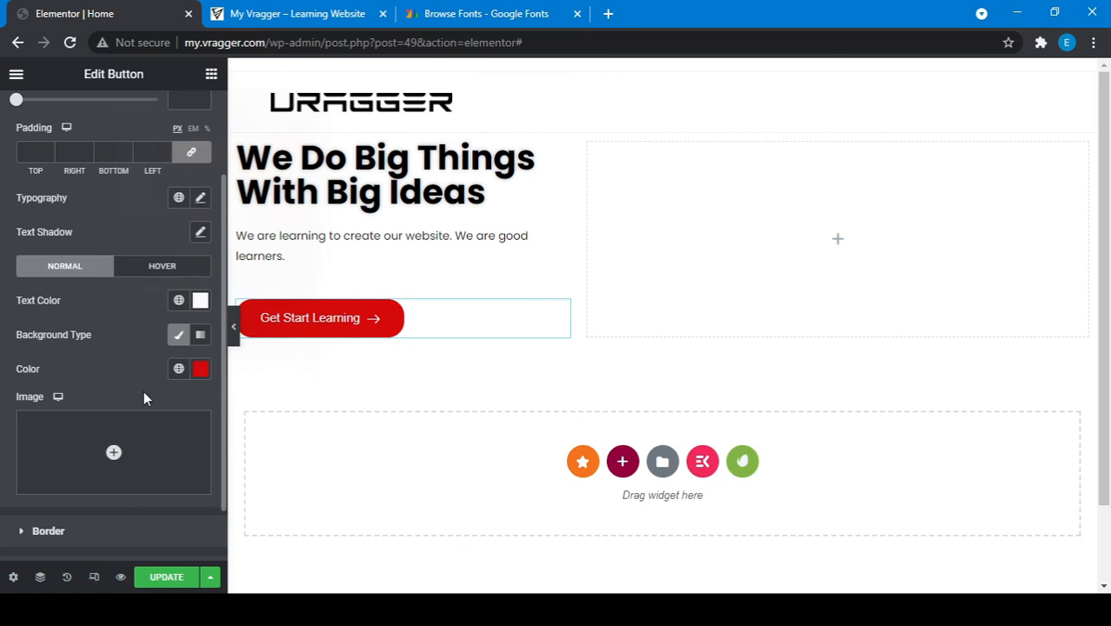
# - Darken the button's background color to #B31D1D and save it as a new global color named "Red"
pyautogui.click(201, 370)
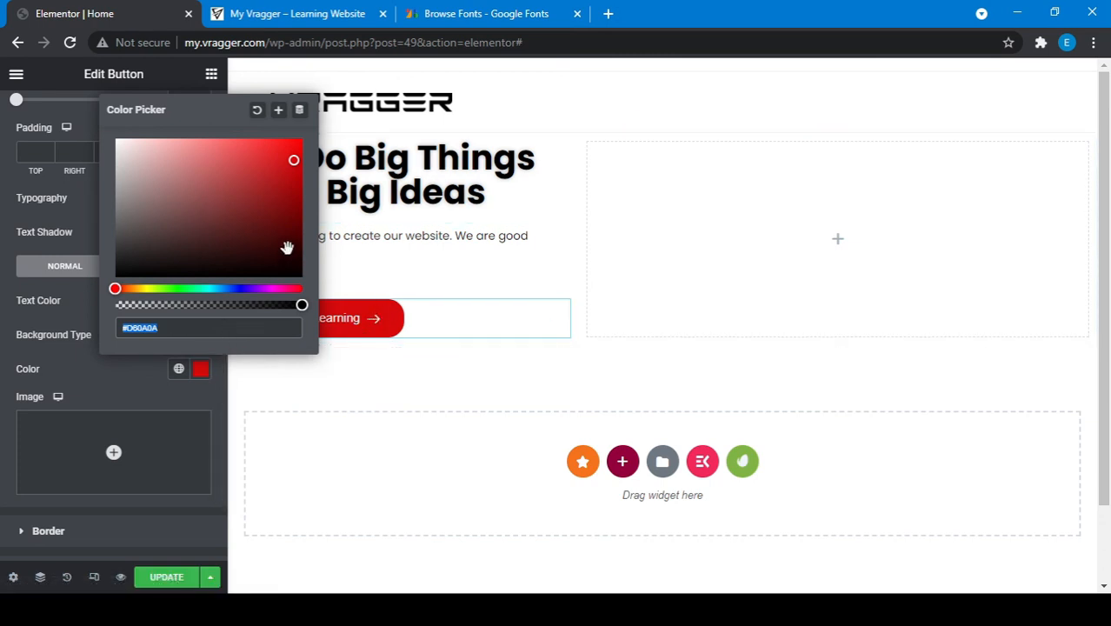
pyautogui.moveTo(294, 162); pyautogui.dragTo(272, 177)
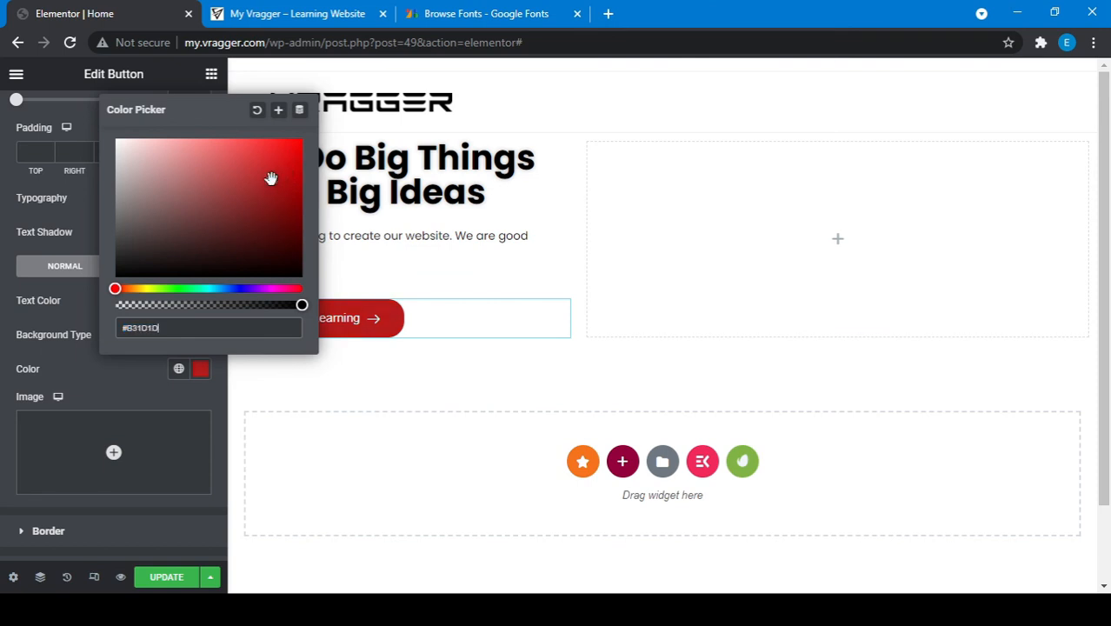
pyautogui.click(278, 113)
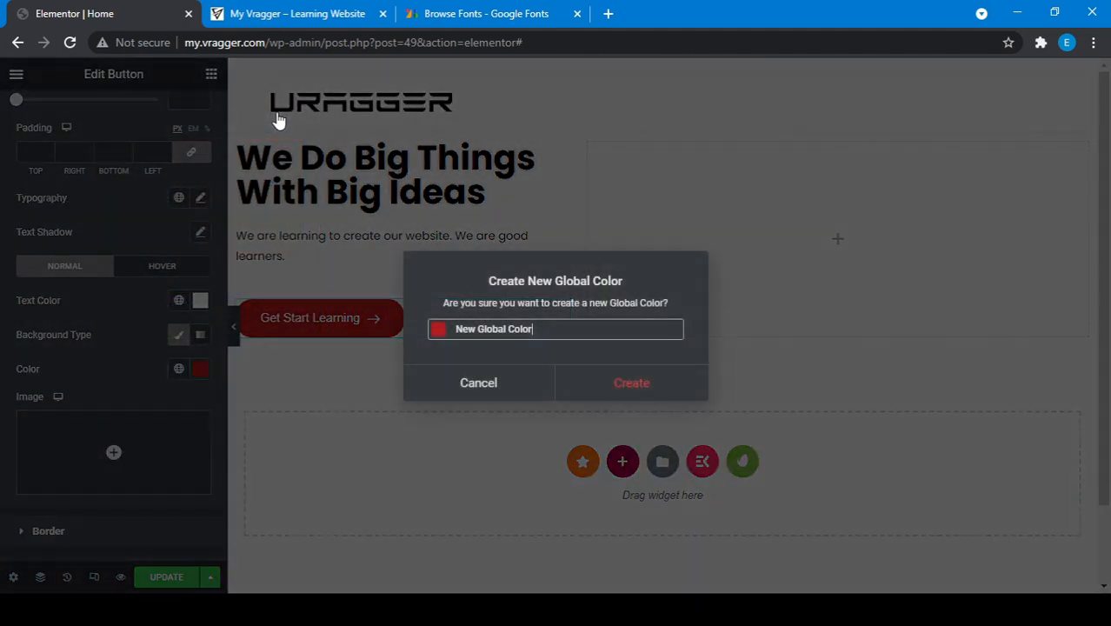
pyautogui.tripleClick(543, 329)
pyautogui.write('Red')
pyautogui.click(648, 396)
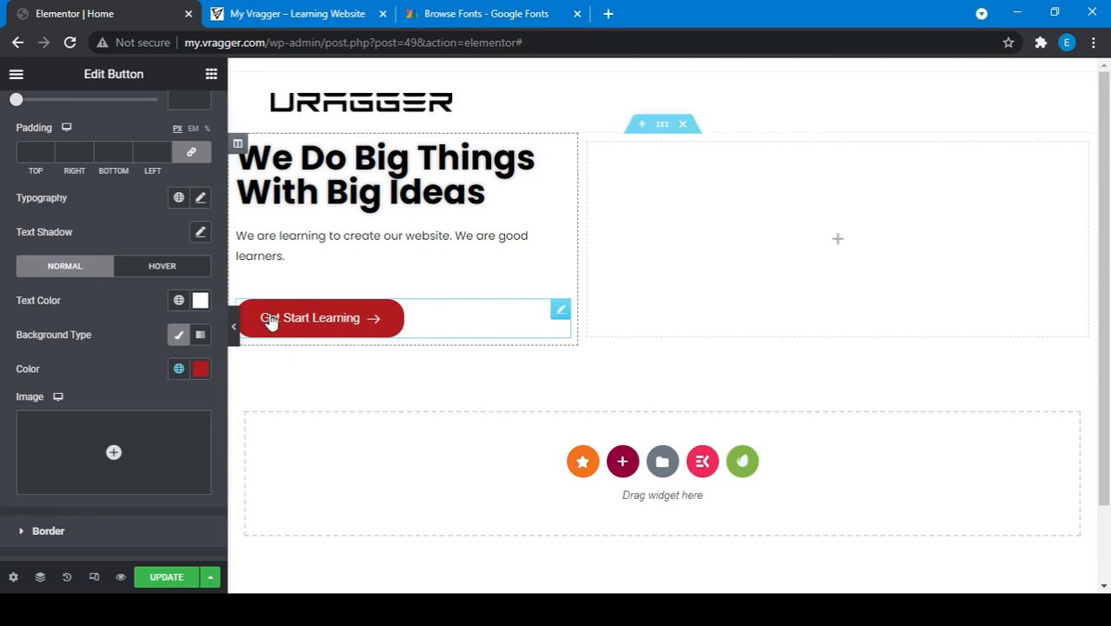
pyautogui.click(178, 371)
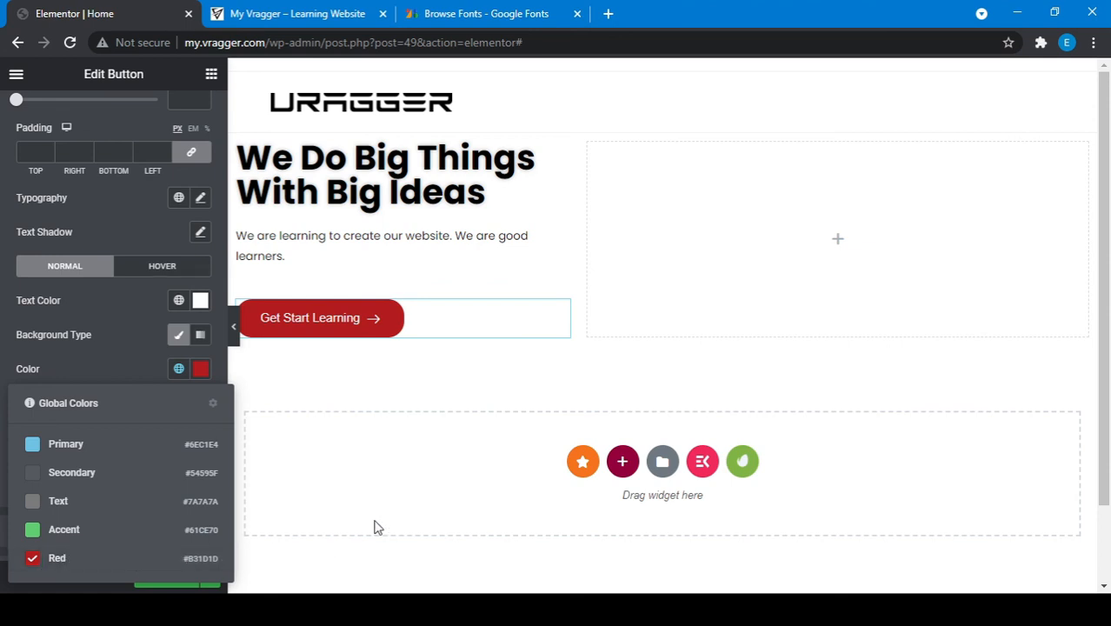
pyautogui.click(199, 370)
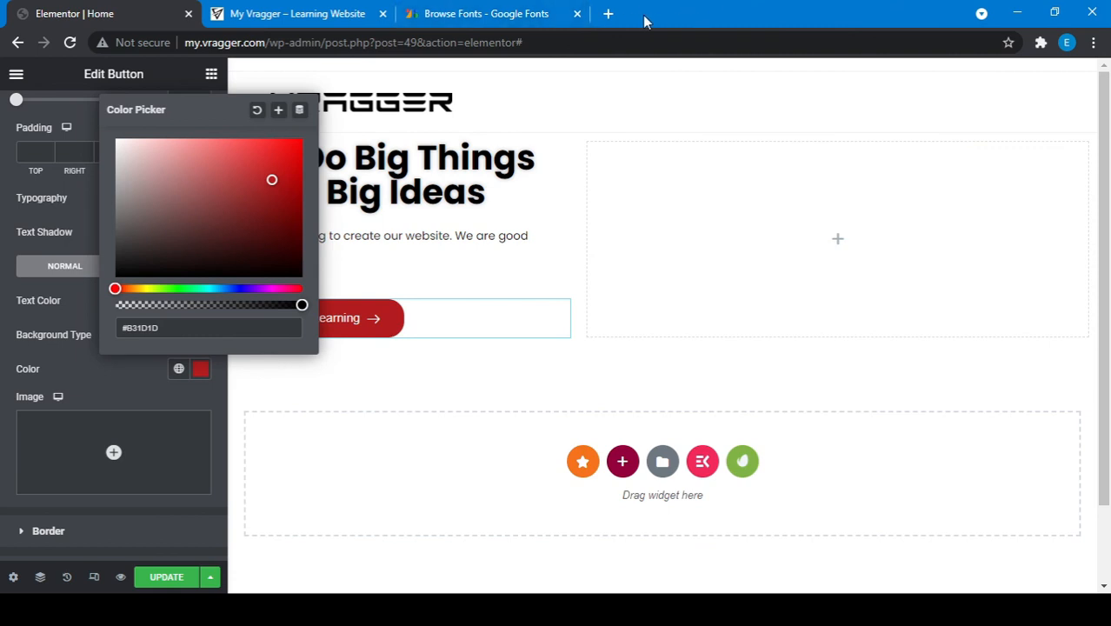
# - Search Google in a new browser tab for "patterns for website" and browse the image results
pyautogui.click(607, 14)
pyautogui.write('patterns')
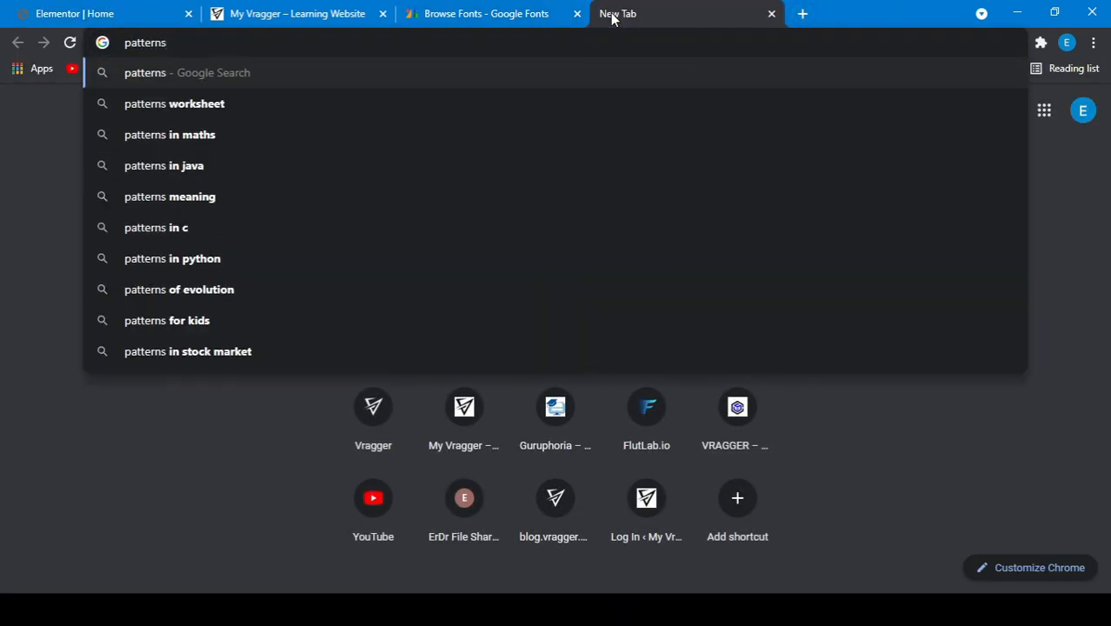
pyautogui.write(' for we')
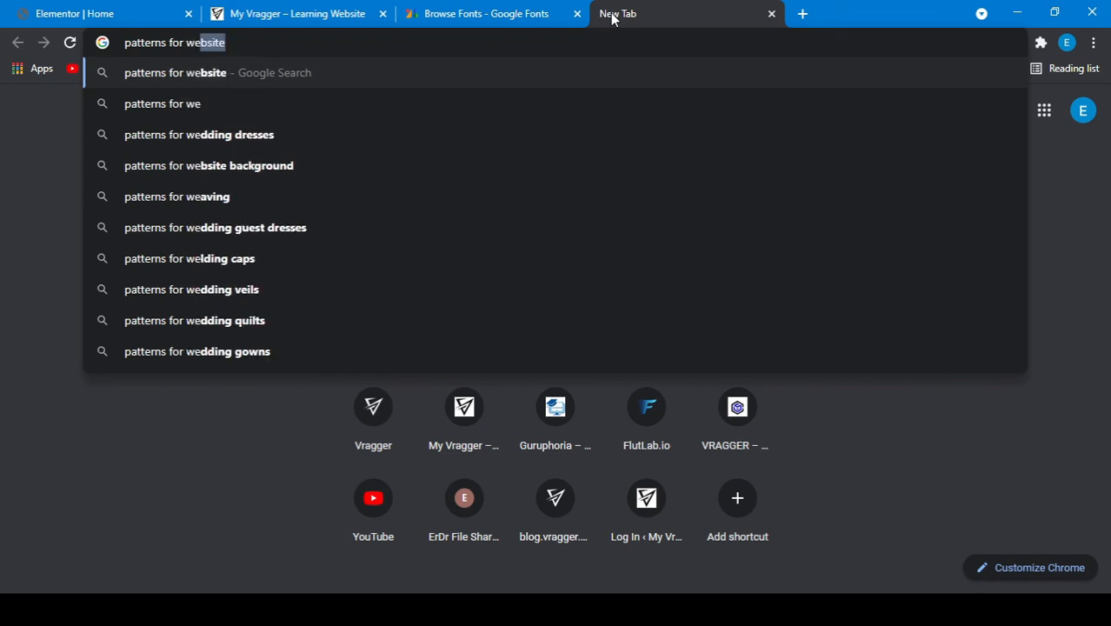
pyautogui.press('Return')
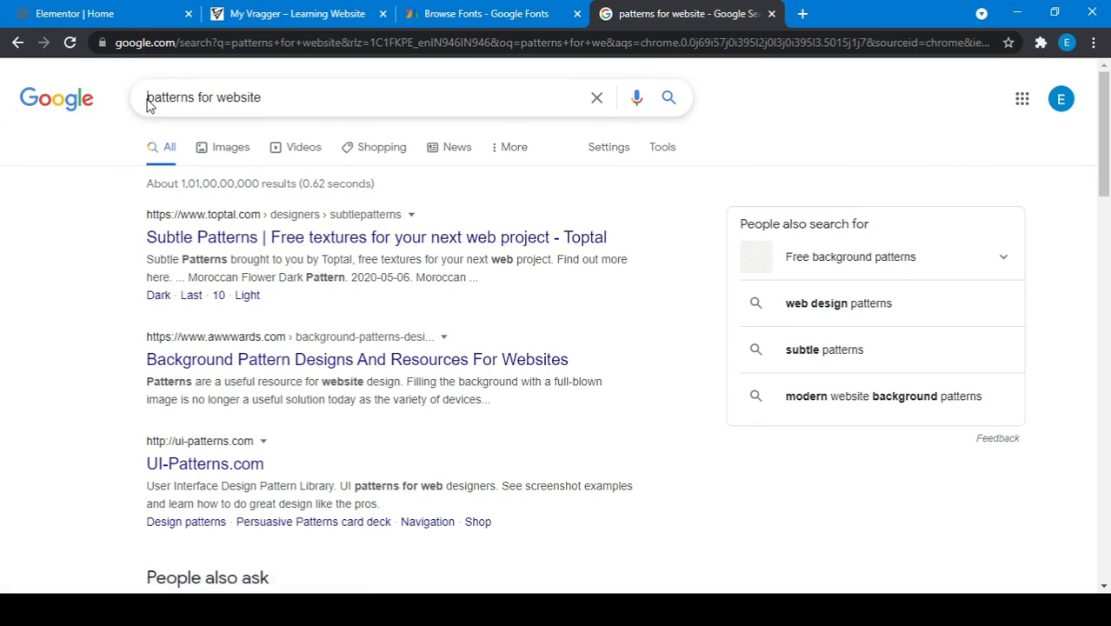
pyautogui.click(223, 150)
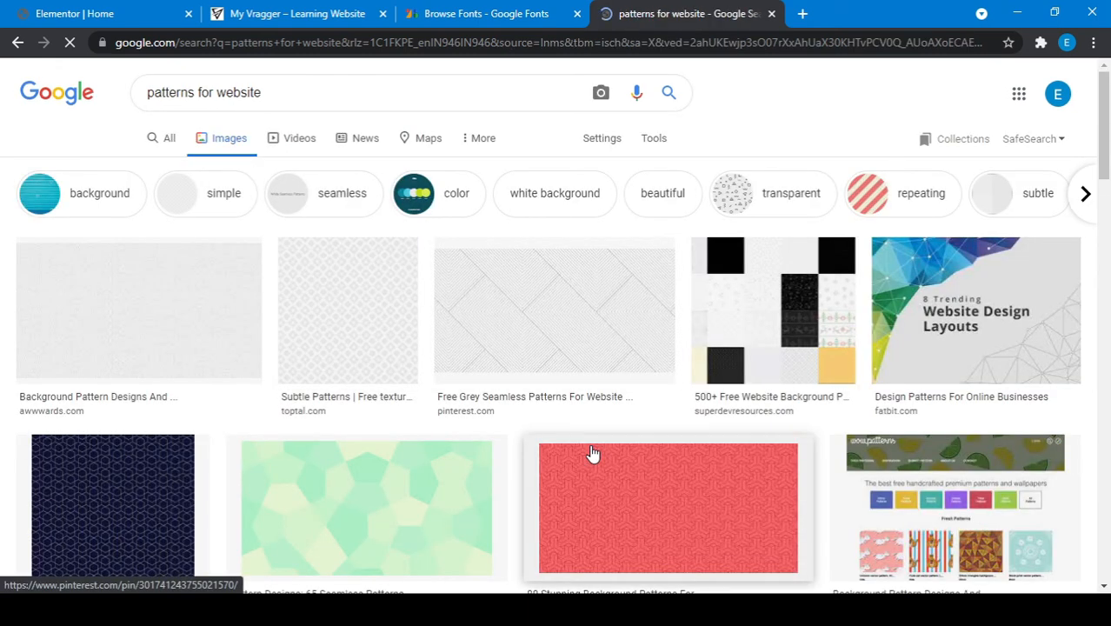
pyautogui.scroll(-2, 591, 453)
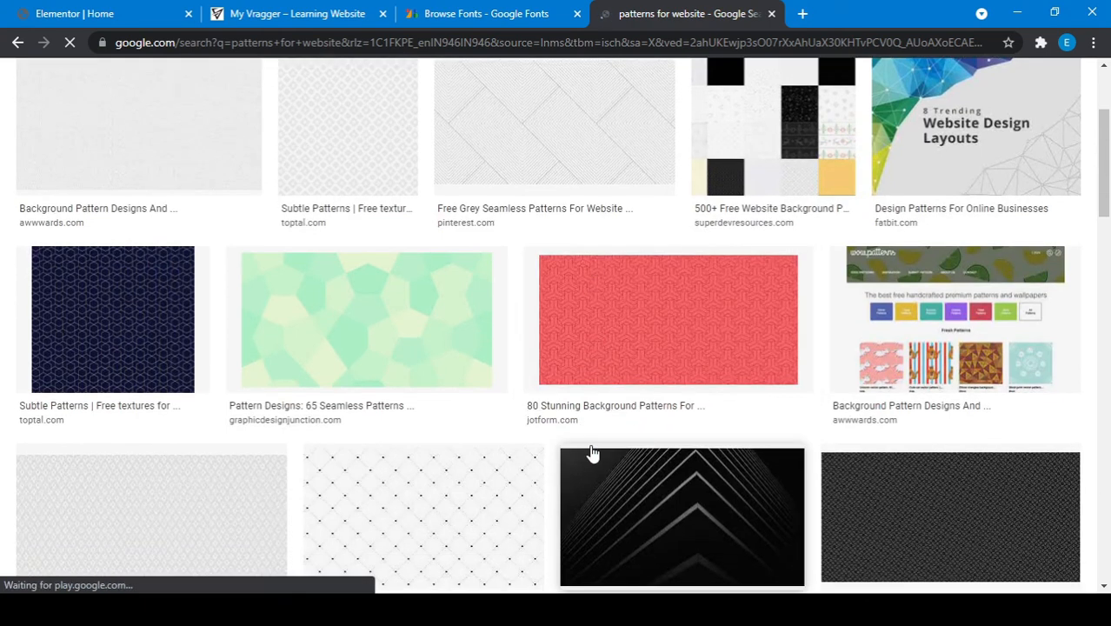